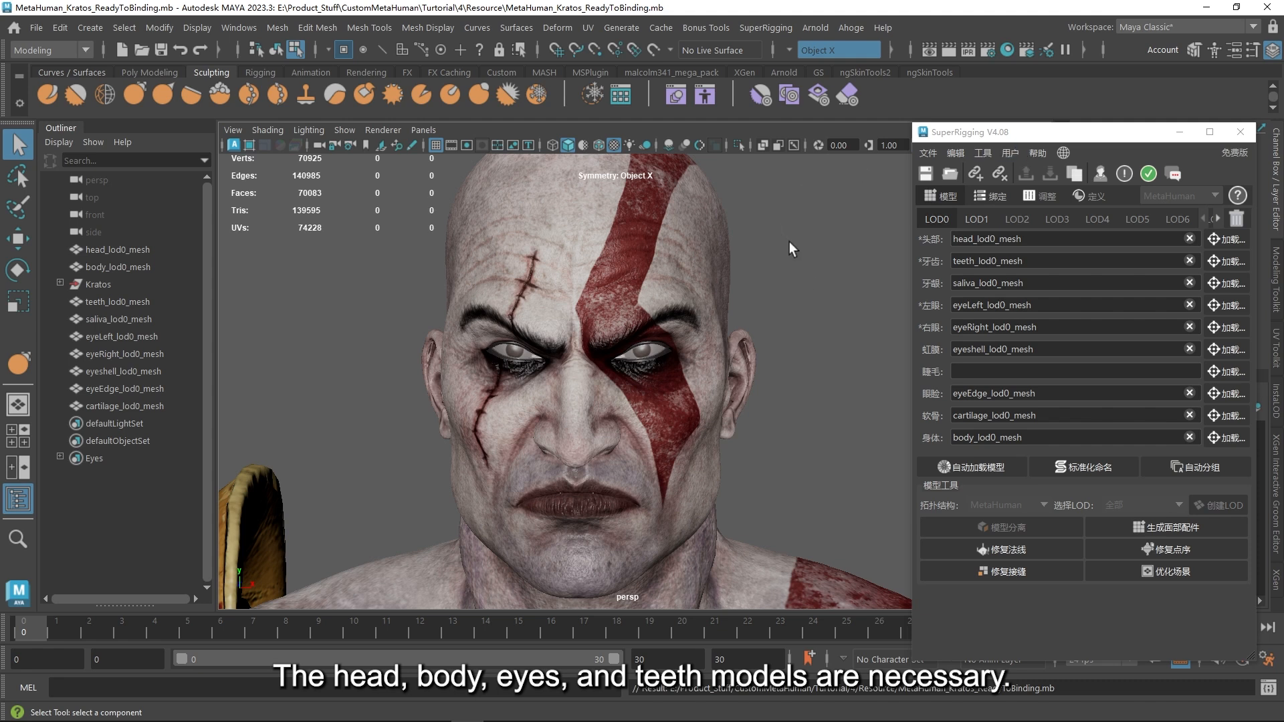
Load the MH Sadhil preset, the grey-haired elderly man, on the SuperRigging rigging page
left_click(978, 200)
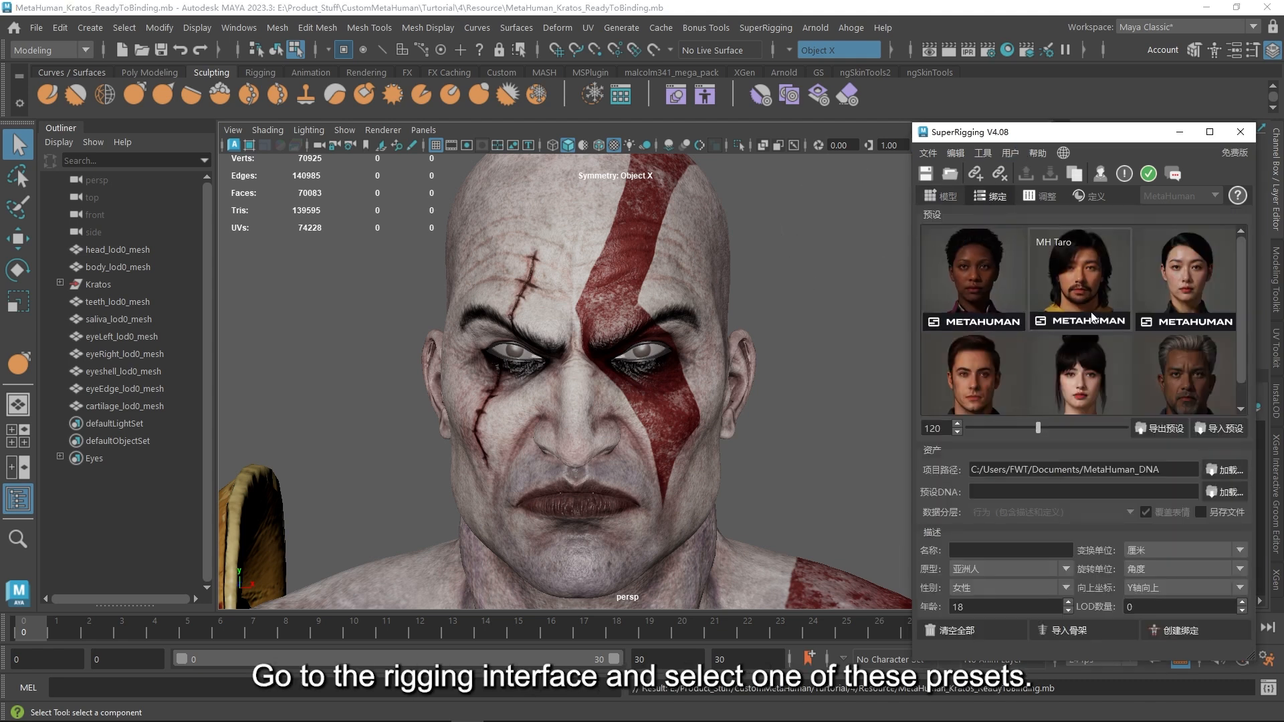
left_click_drag(784, 329, 758, 285, "alt")
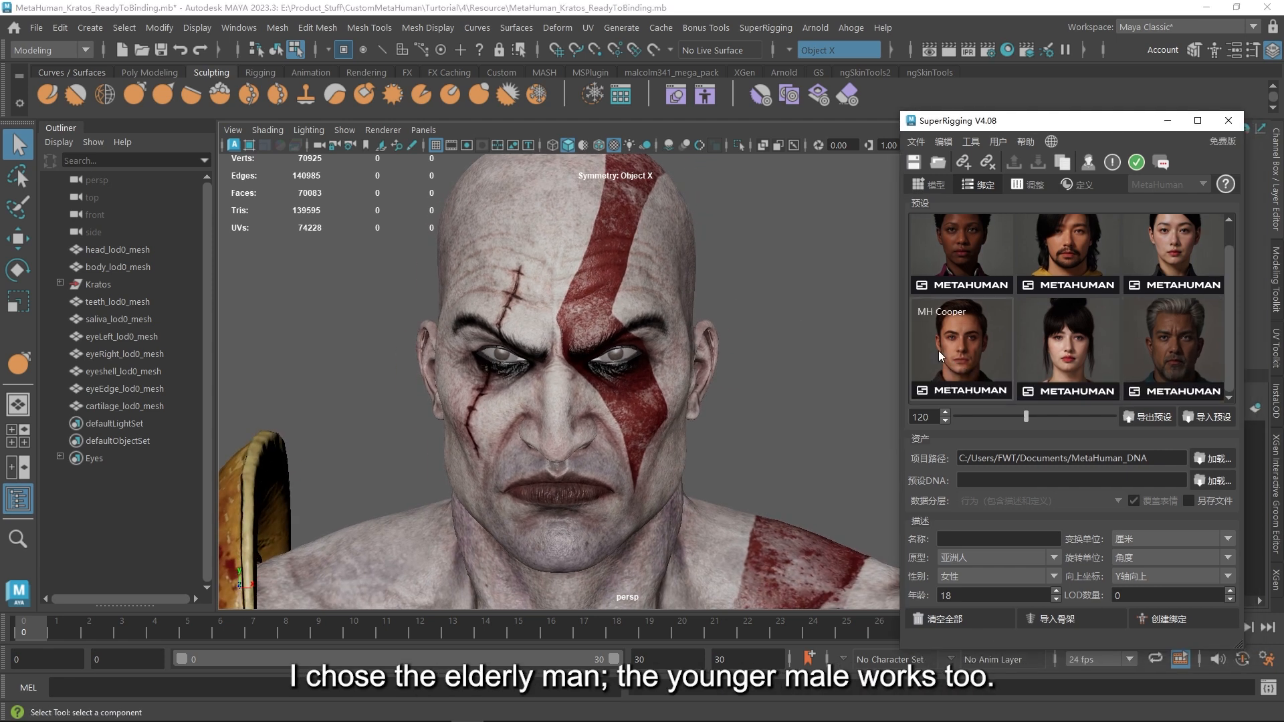
double_click(1187, 352)
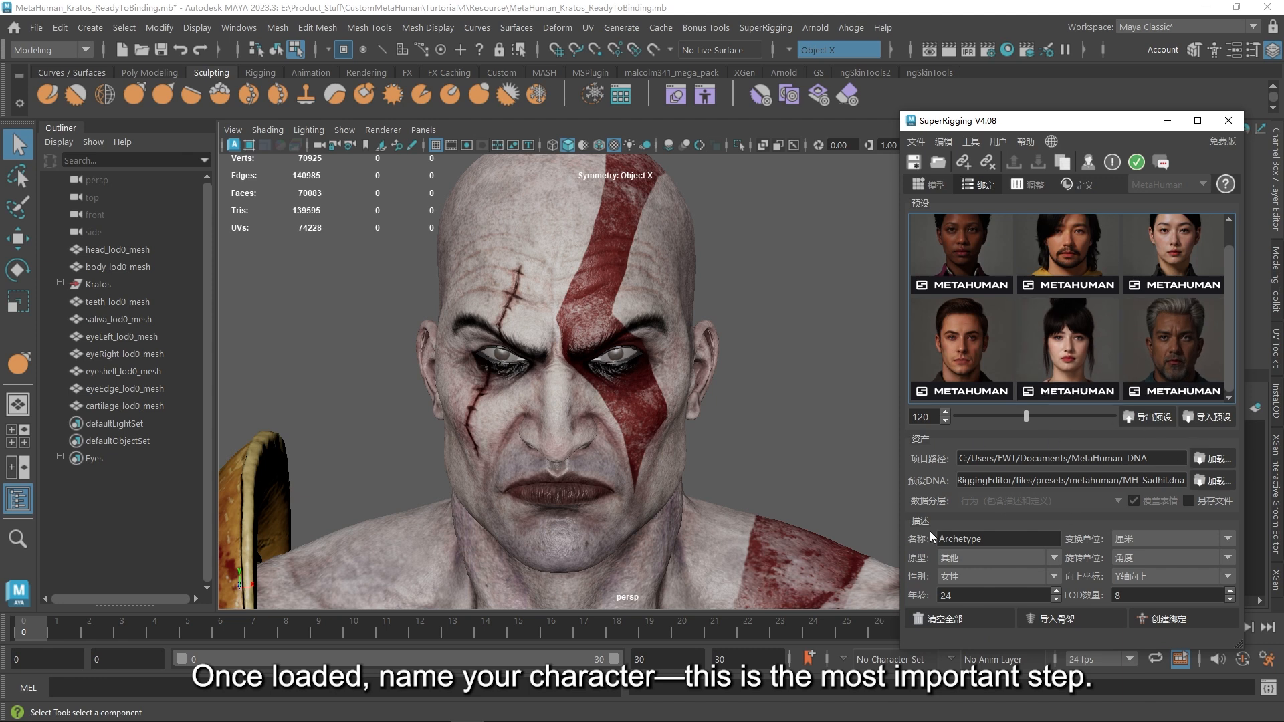
Name the character Kratos and set its gender to male (男性) and its archetype to Latin American (拉美裔)
double_click(998, 539)
type("Kratos")
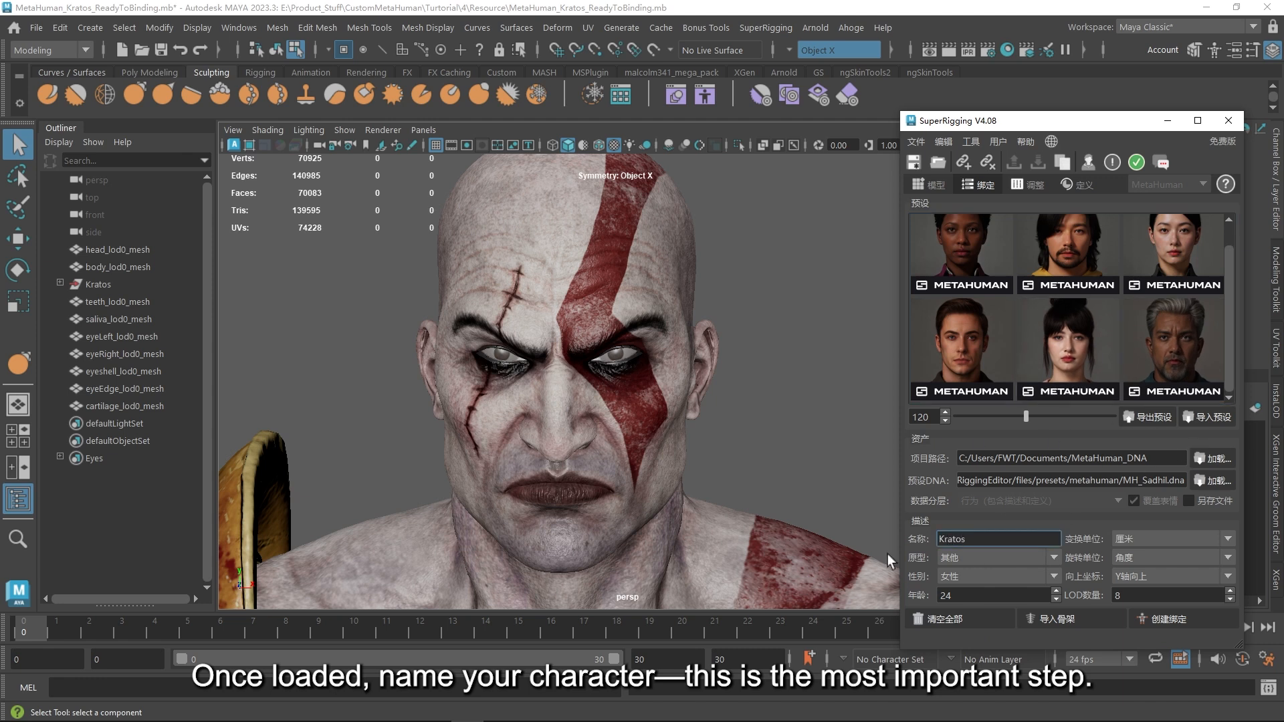
left_click(999, 575)
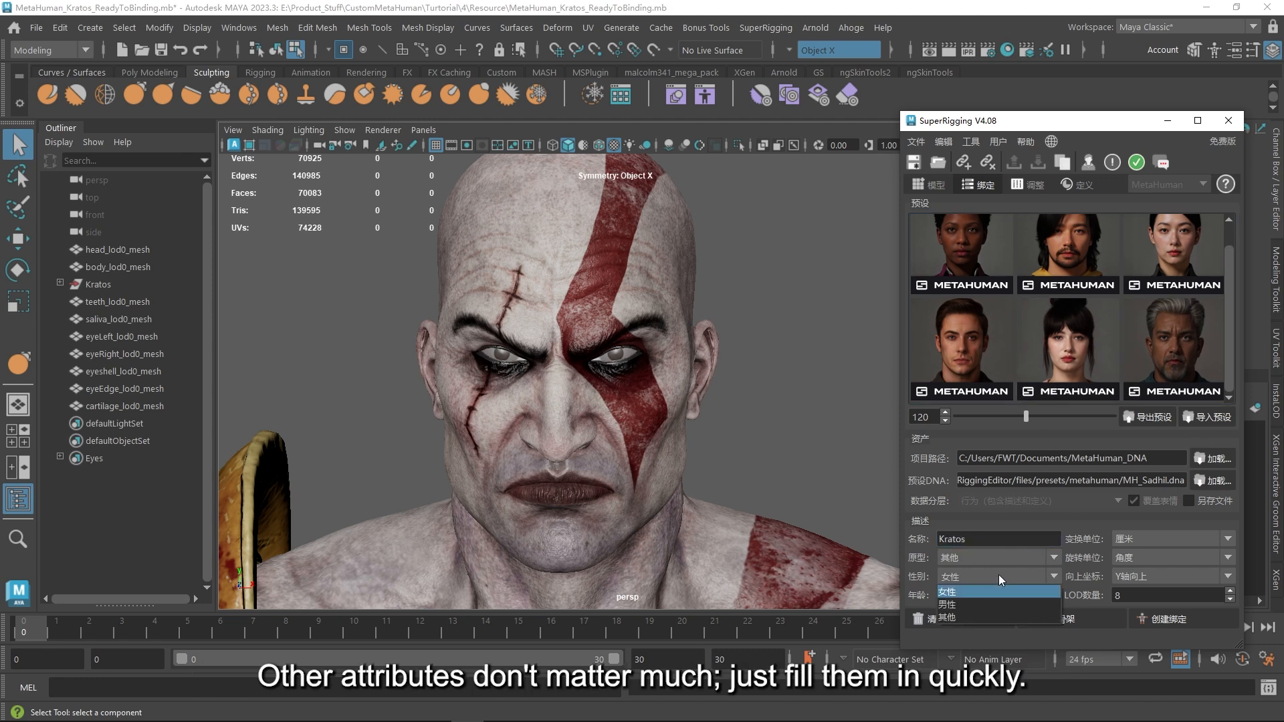
left_click(983, 604)
left_click(983, 561)
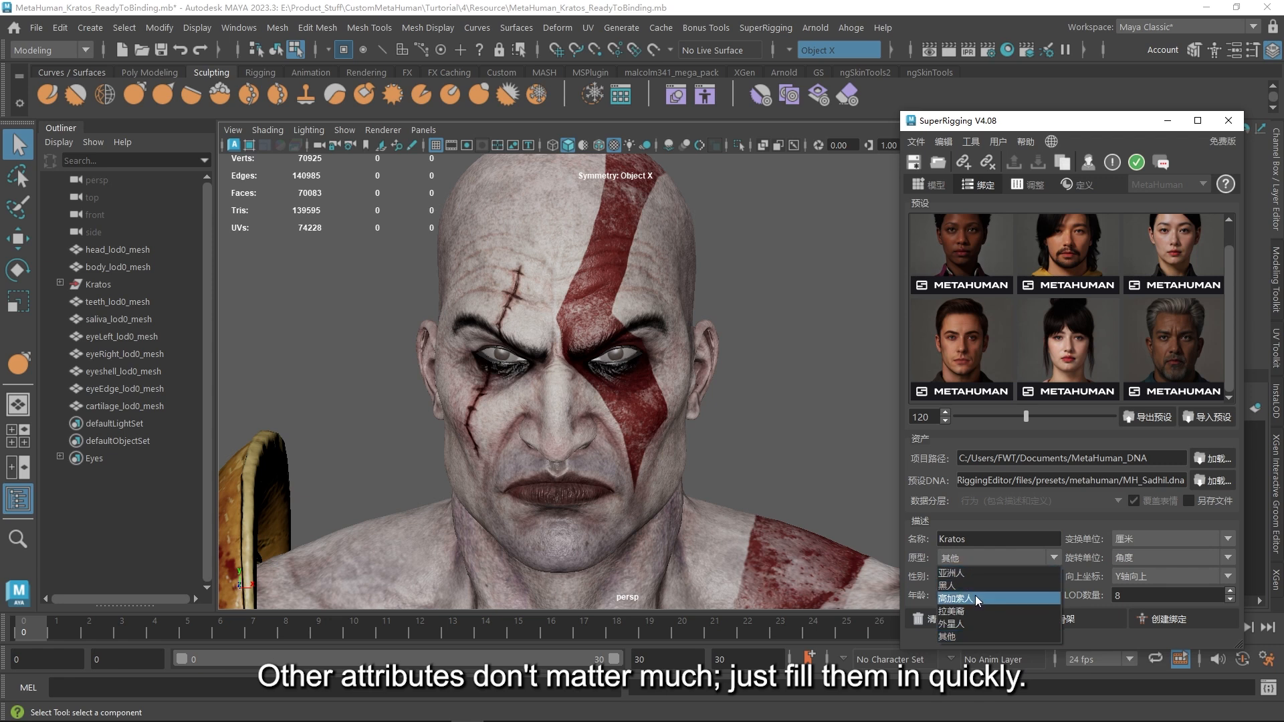
left_click(975, 608)
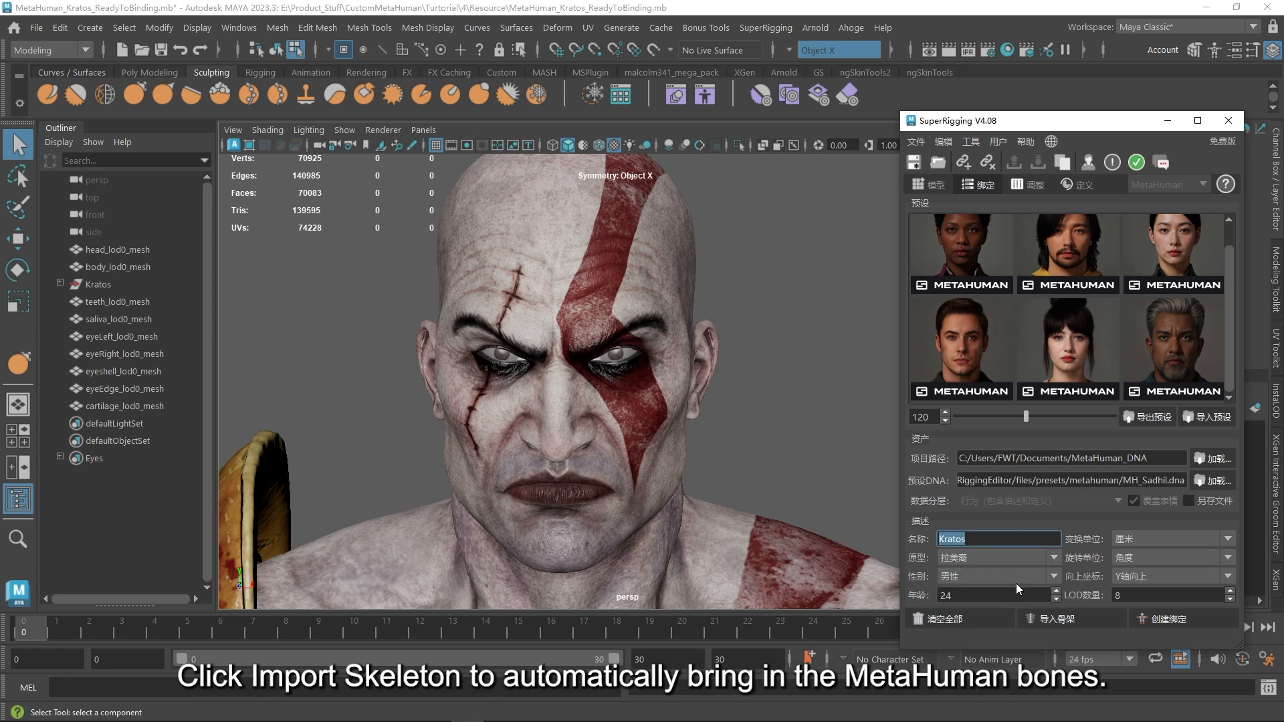
Import the MetaHuman skeleton and load Kratos_rl.dna from the MetaHuman_DNA folder as the preset DNA
left_click(1067, 622)
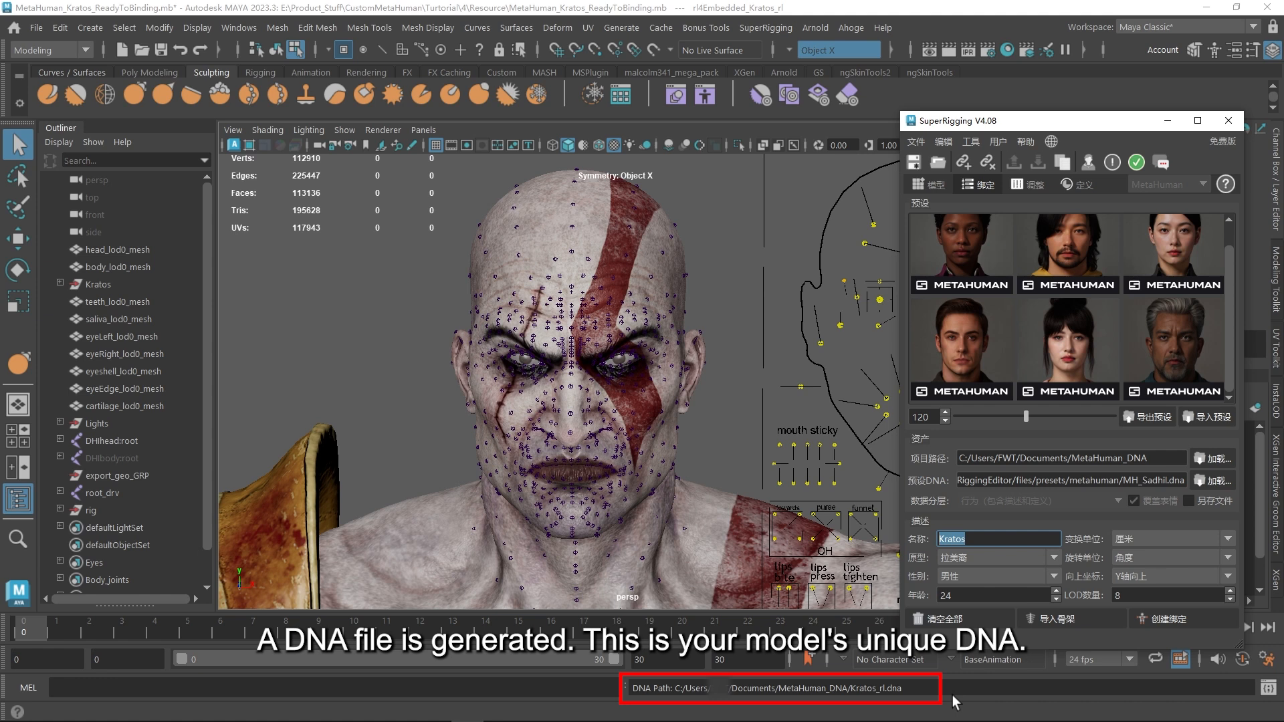
left_click(1215, 481)
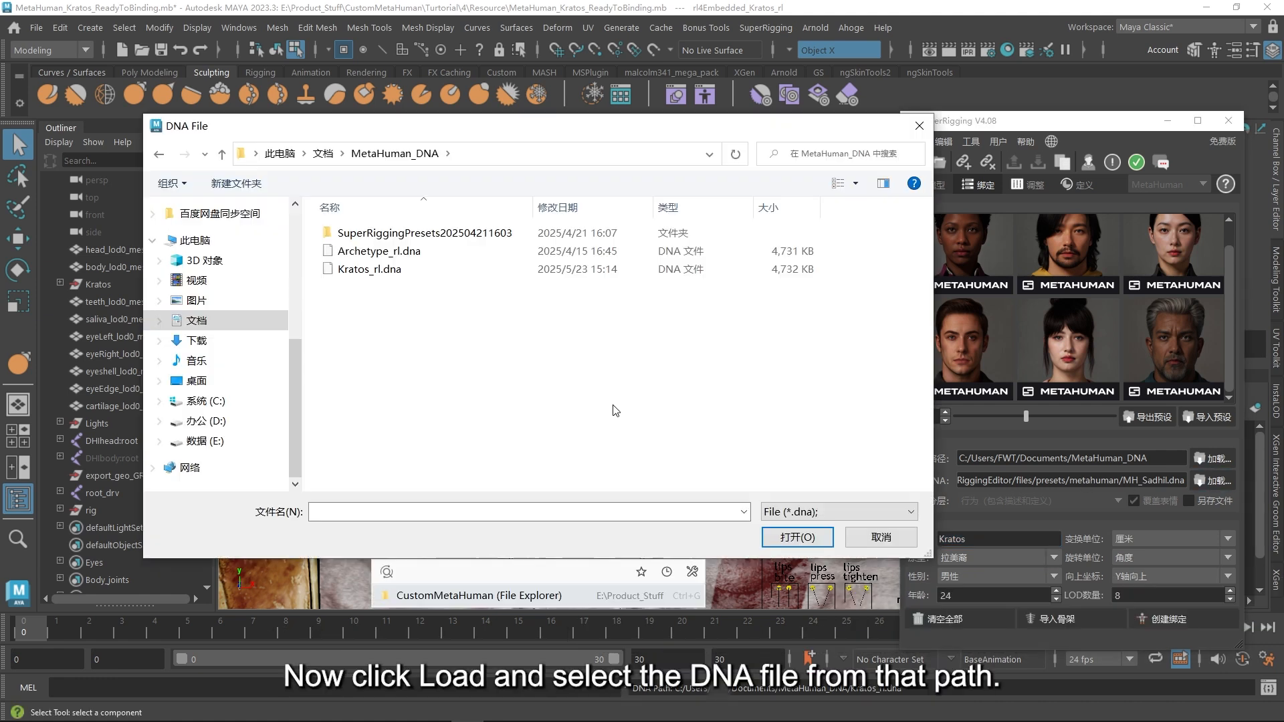
double_click(369, 269)
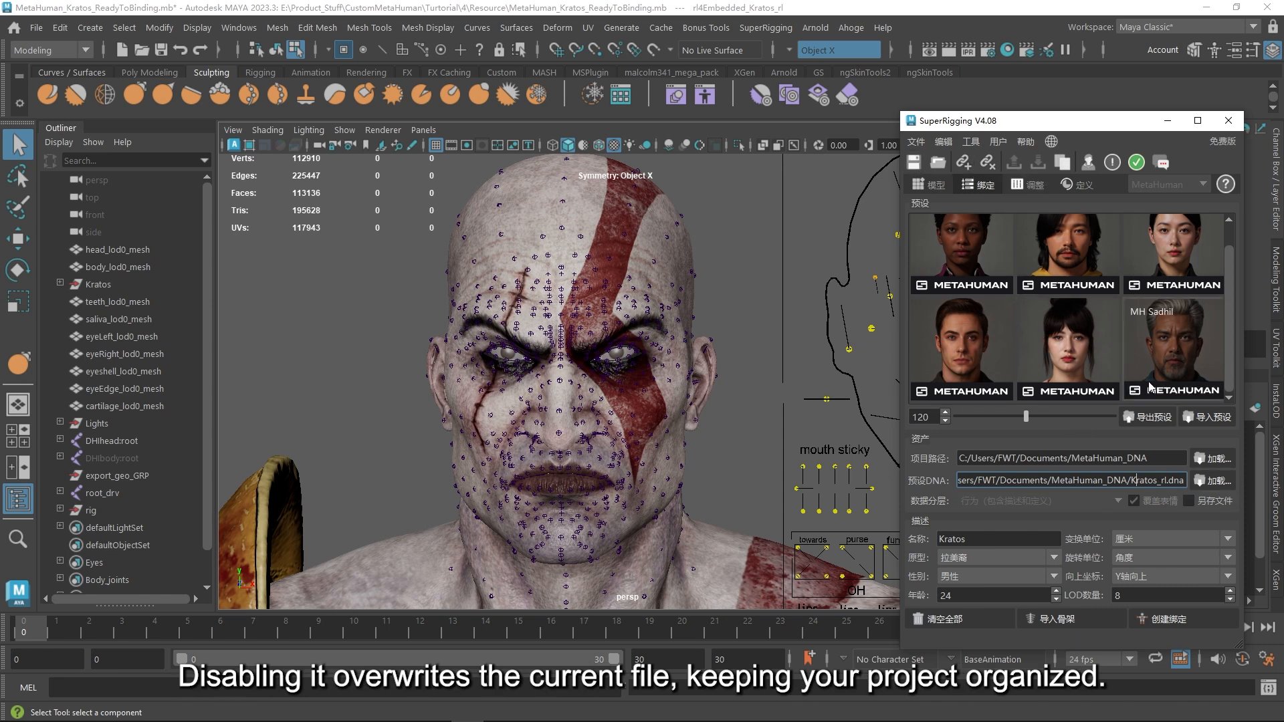
Hide the joints in the perspective view and turn off Object X symmetry
middle_click_drag(649, 226, 470, 193, "alt")
scroll(645, 238, "down", 3)
middle_click_drag(641, 237, 667, 267, "alt")
scroll(668, 267, "up", 2)
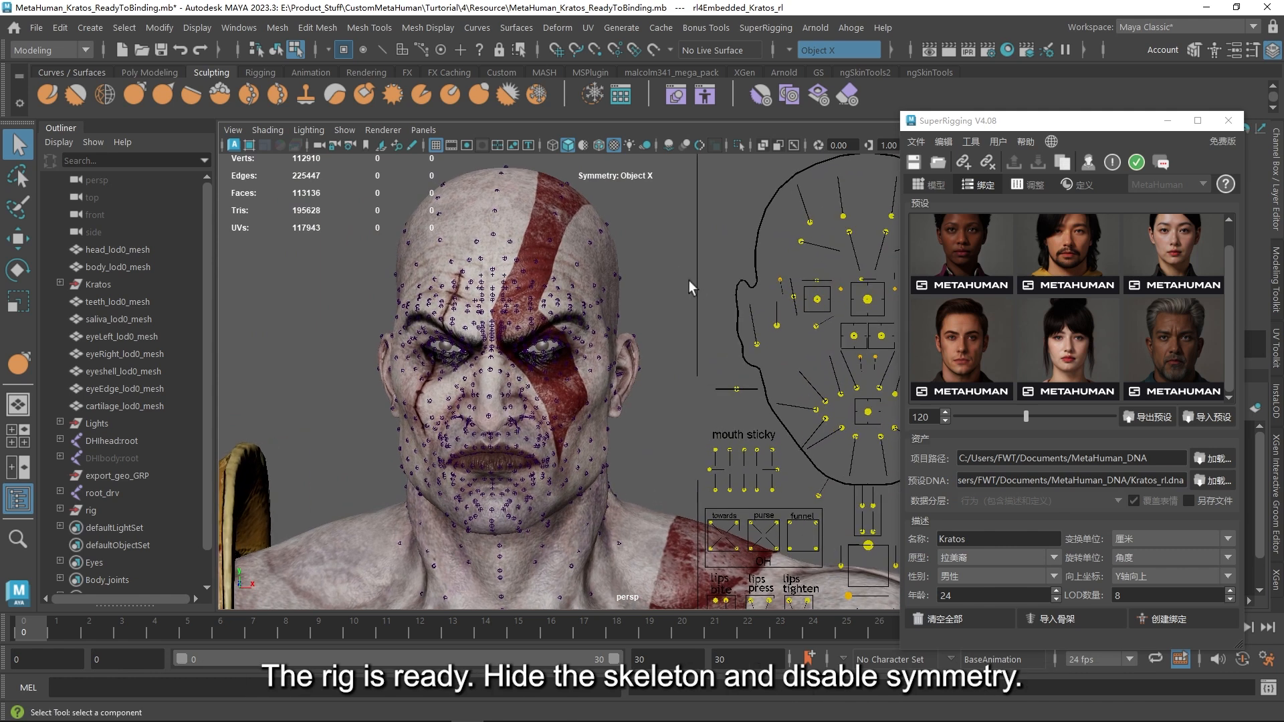
left_click(345, 130)
left_click(396, 277)
left_click_drag(468, 324, 545, 296, "alt")
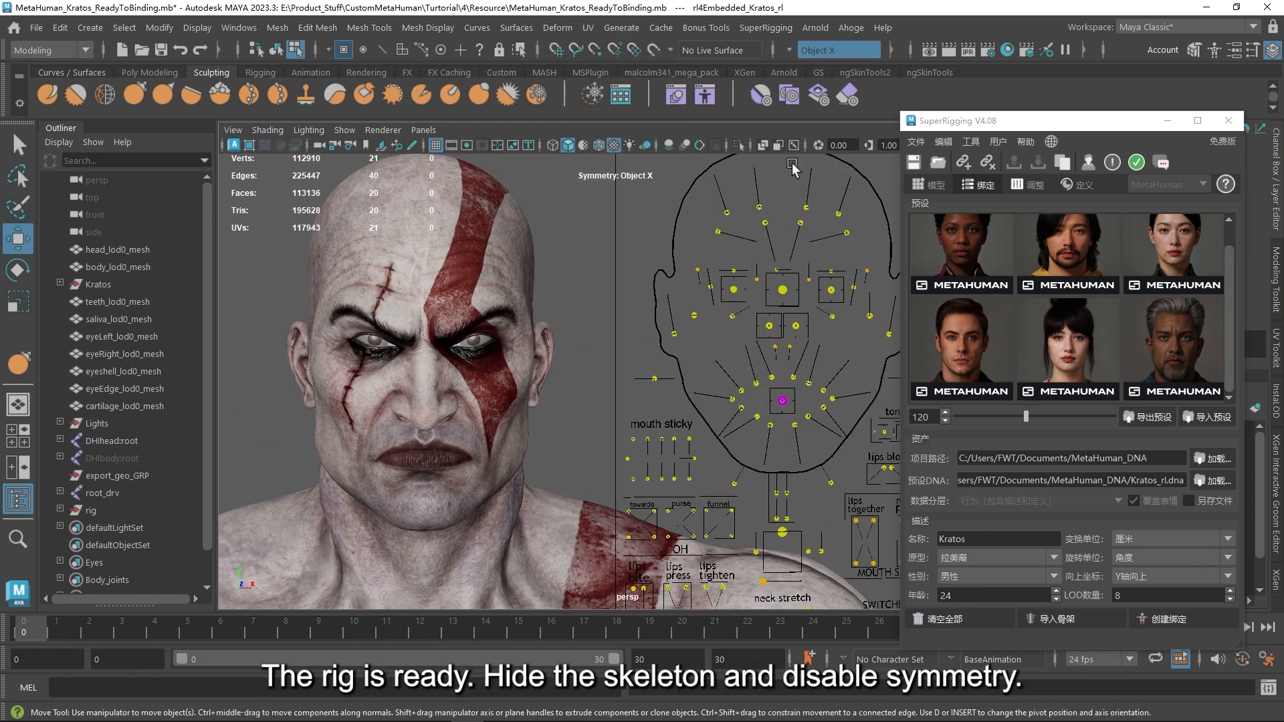
left_click(790, 49)
left_click(817, 59)
Switch to object selection mode and test the CTRL_C_jaw controller by moving it to open the mouth
scroll(656, 342, "down", 2)
key("F8")
scroll(700, 361, "up", 2)
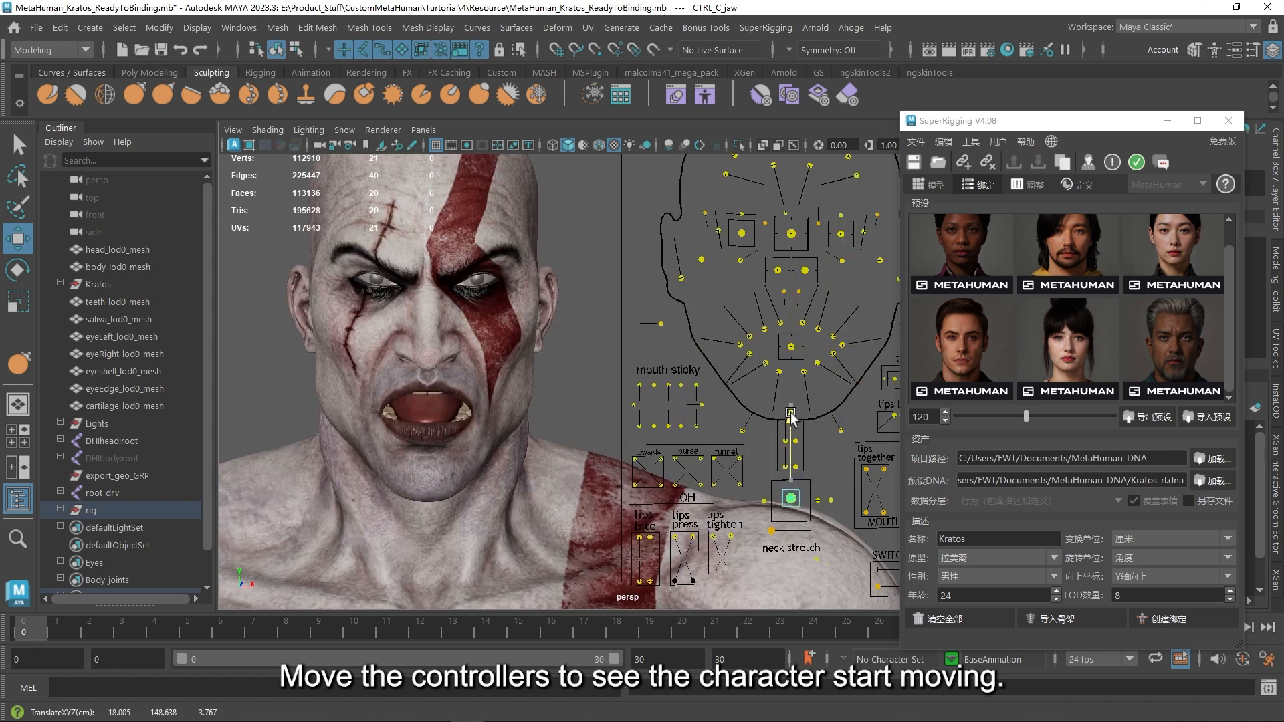
mouse_move(796, 401)
left_mouse_down()
mouse_move(796, 418)
mouse_move(796, 391)
left_mouse_up()
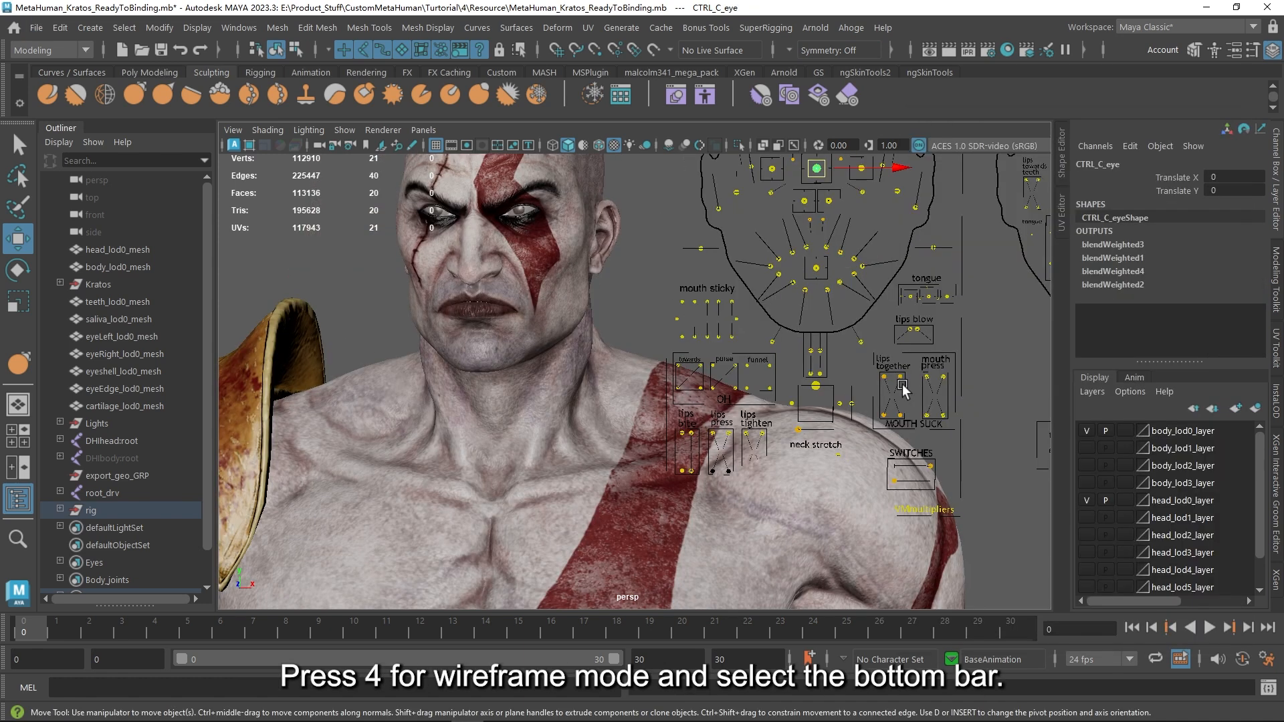
Select the CTRL_faceGUI control board in wireframe display and move it up clear of the shoulder, then return to shaded display
key("4")
left_click(821, 508)
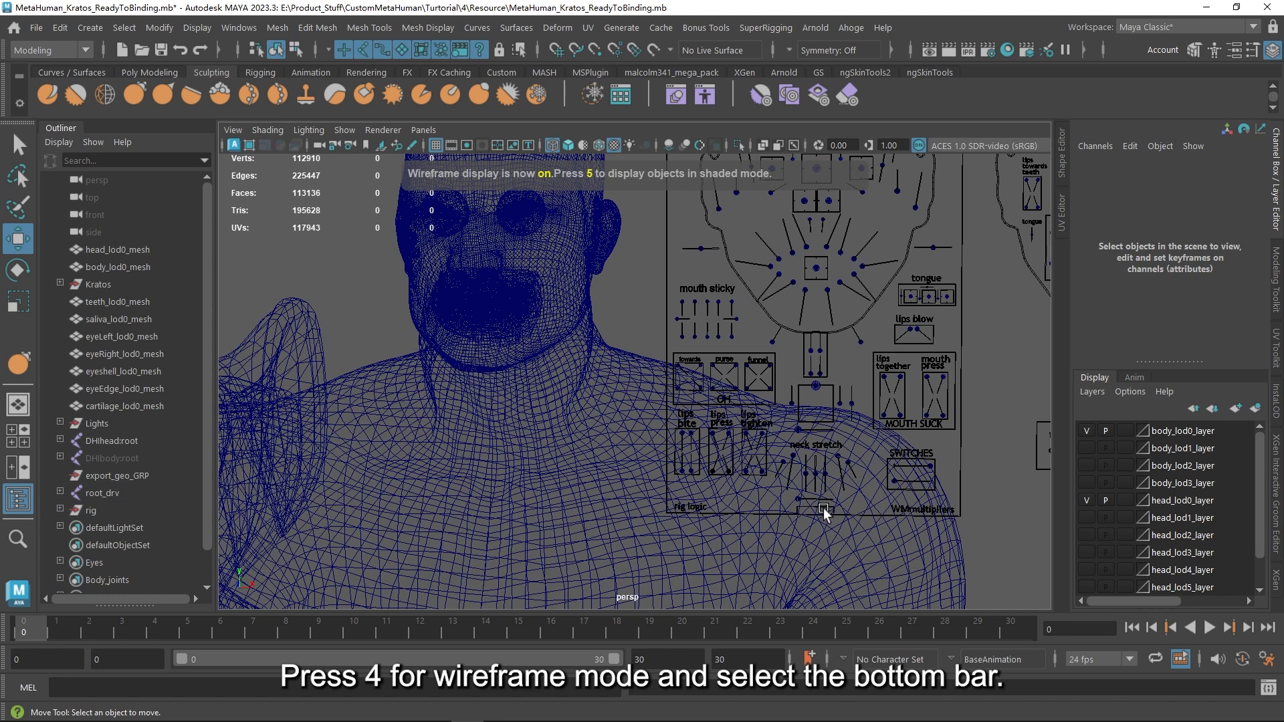
left_click(836, 508)
left_click_drag(836, 500, 848, 510, "alt")
left_click_drag(716, 418, 717, 355)
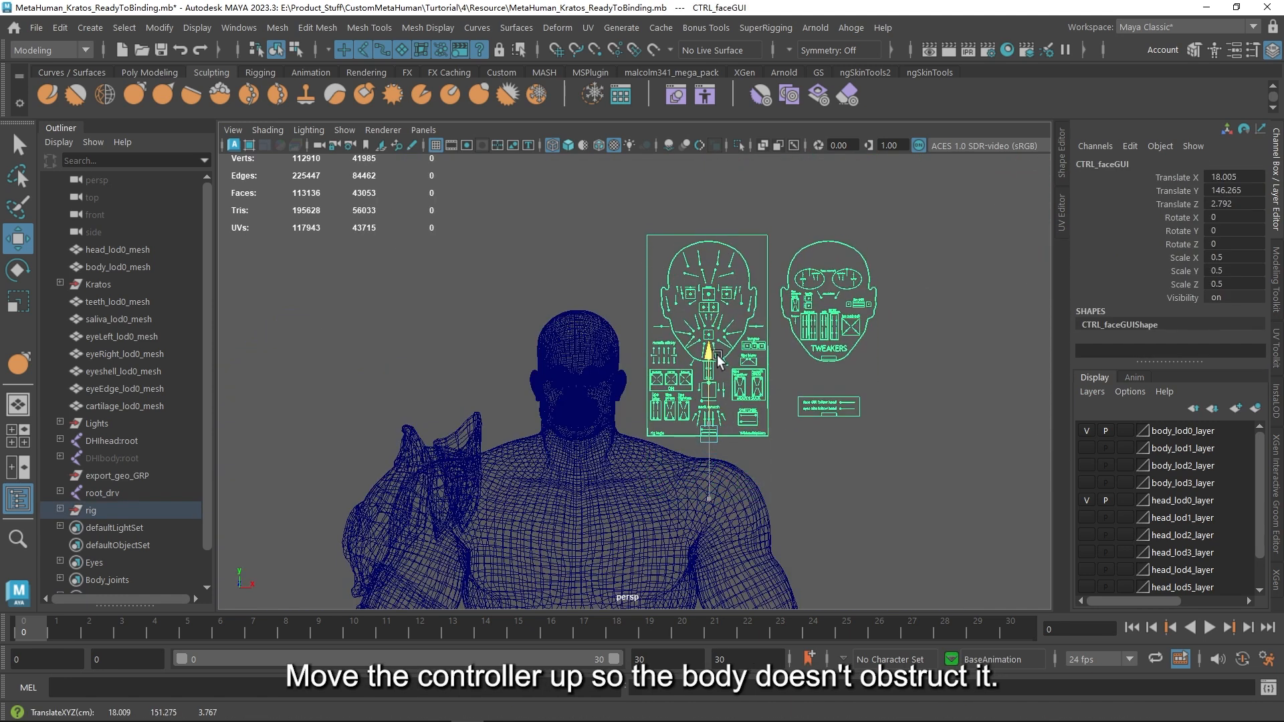
right_click_drag(724, 360, 905, 443, "alt")
left_click(925, 509)
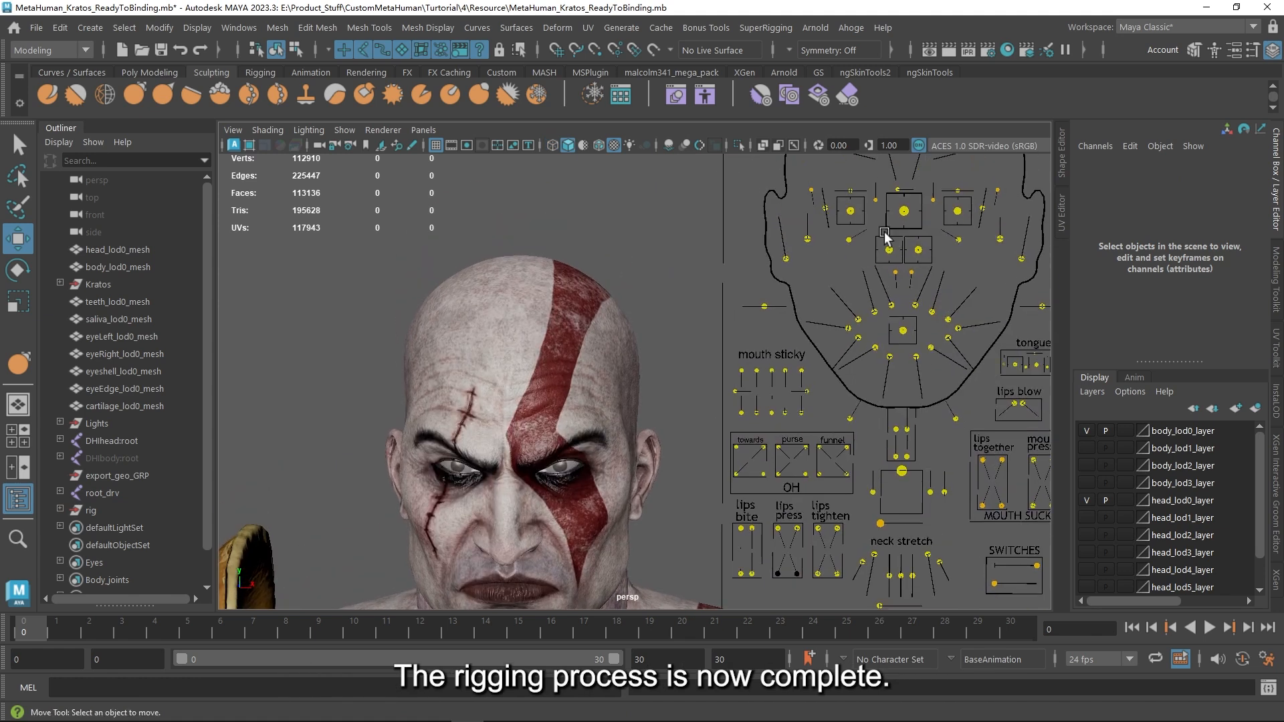
Try out the facial rig by moving the nose and jaw controllers on the control board
left_click(919, 247)
left_click_drag(923, 225, 931, 217)
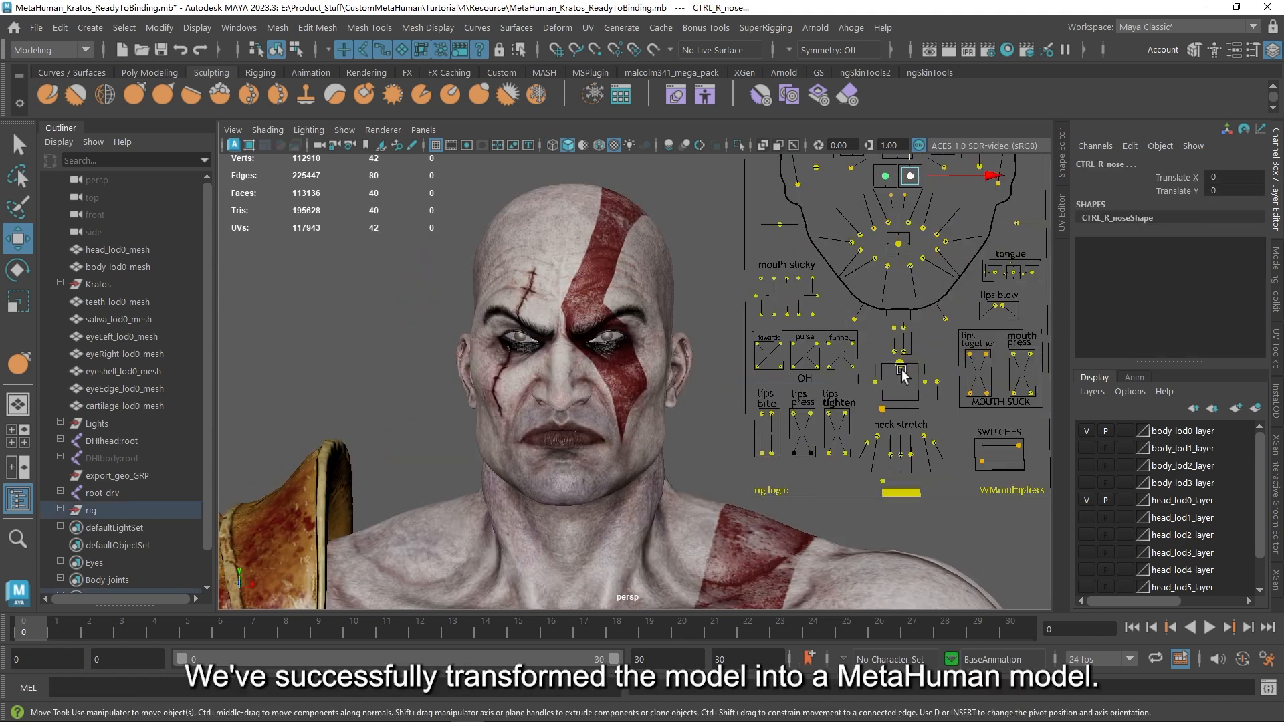
left_click_drag(900, 366, 938, 287)
scroll(611, 359, "up", 2)
left_click_drag(612, 359, 735, 369, "alt")
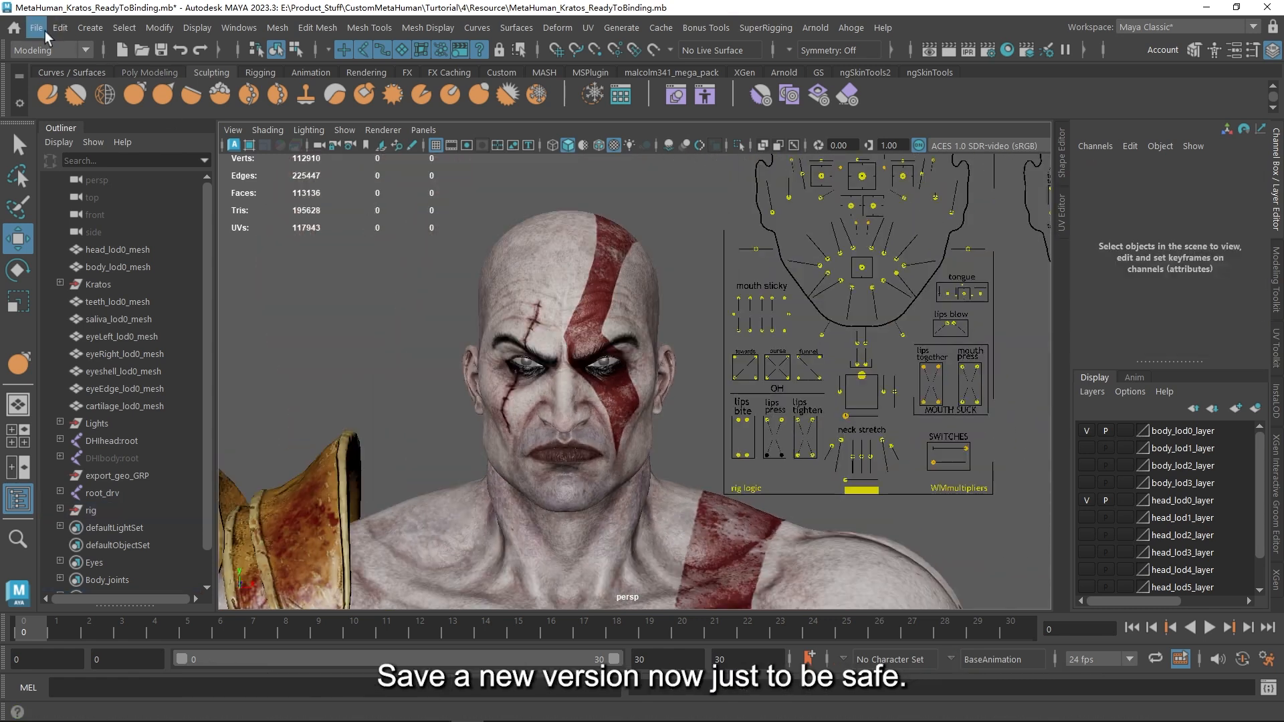
Save the scene as a new version named MetaHuman_Kratos_Rigging.mb
left_click(36, 27)
left_click(116, 122)
key("BackSpace")
key("BackSpace")
key("BackSpace")
key("BackSpace")
key("BackSpace")
key("BackSpace")
key("BackSpace")
key("BackSpace")
key("BackSpace")
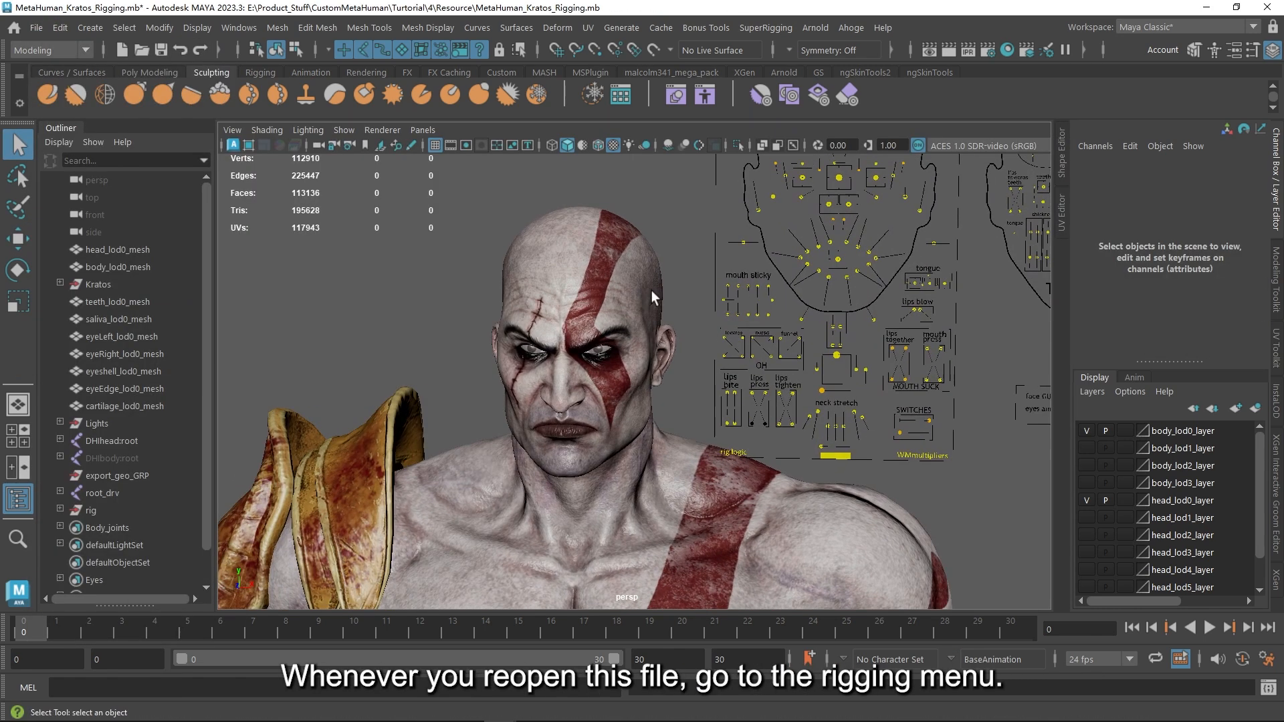
Reopen SuperRigging on its rigging page and load Kratos_rl.dna from the MetaHuman_DNA folder as the preset DNA
left_click_drag(652, 290, 684, 292, "alt")
left_click_drag(564, 291, 591, 287, "alt")
left_click(766, 28)
left_click(779, 47)
left_click(894, 101)
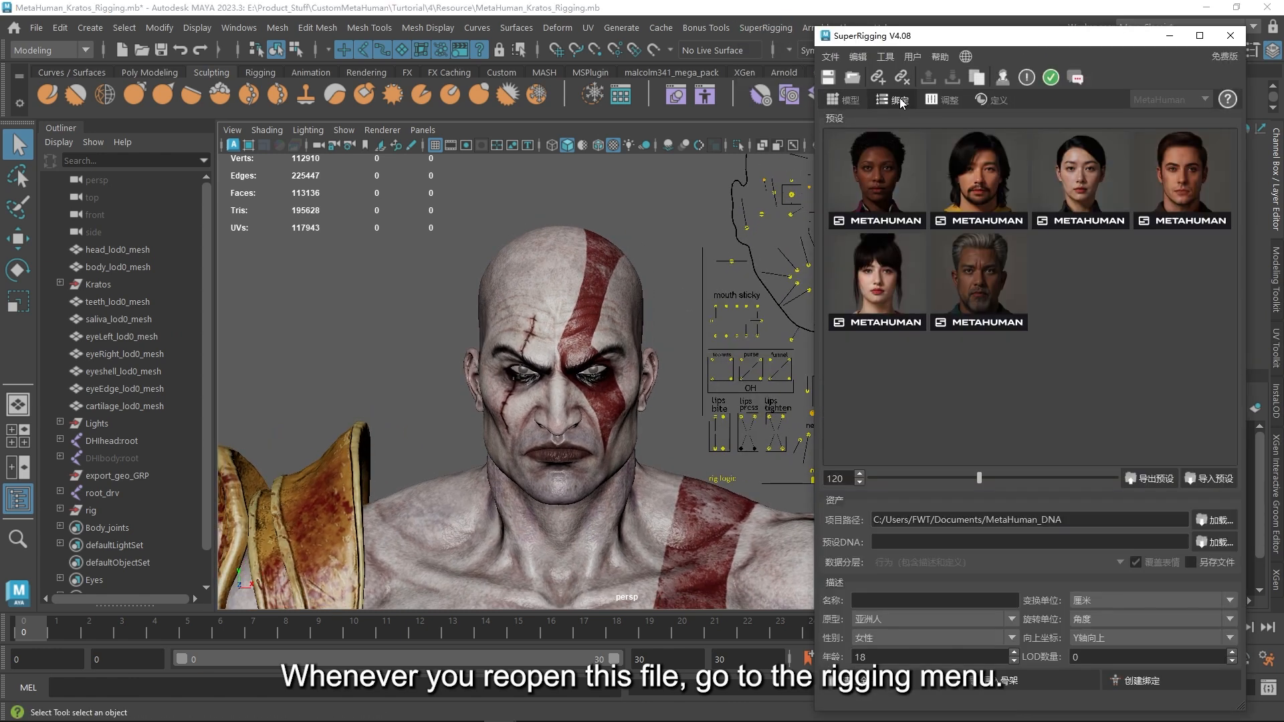
left_click(1216, 542)
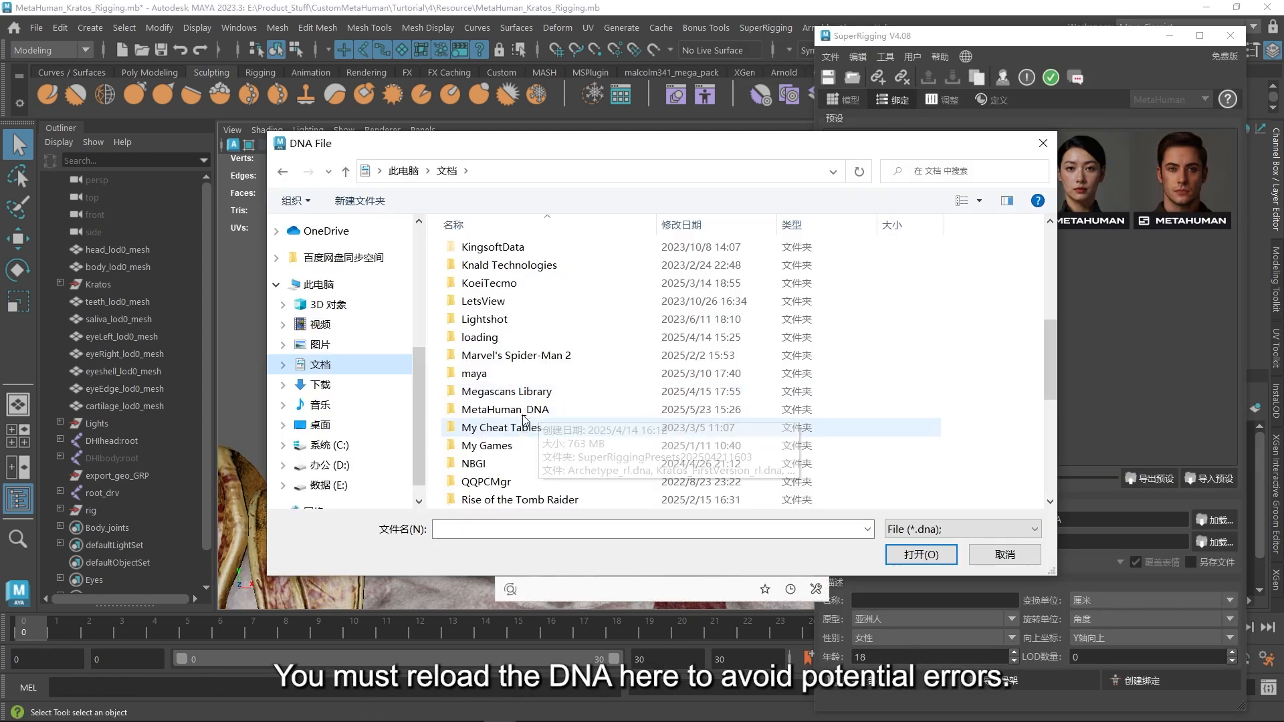
double_click(531, 410)
left_click(484, 305)
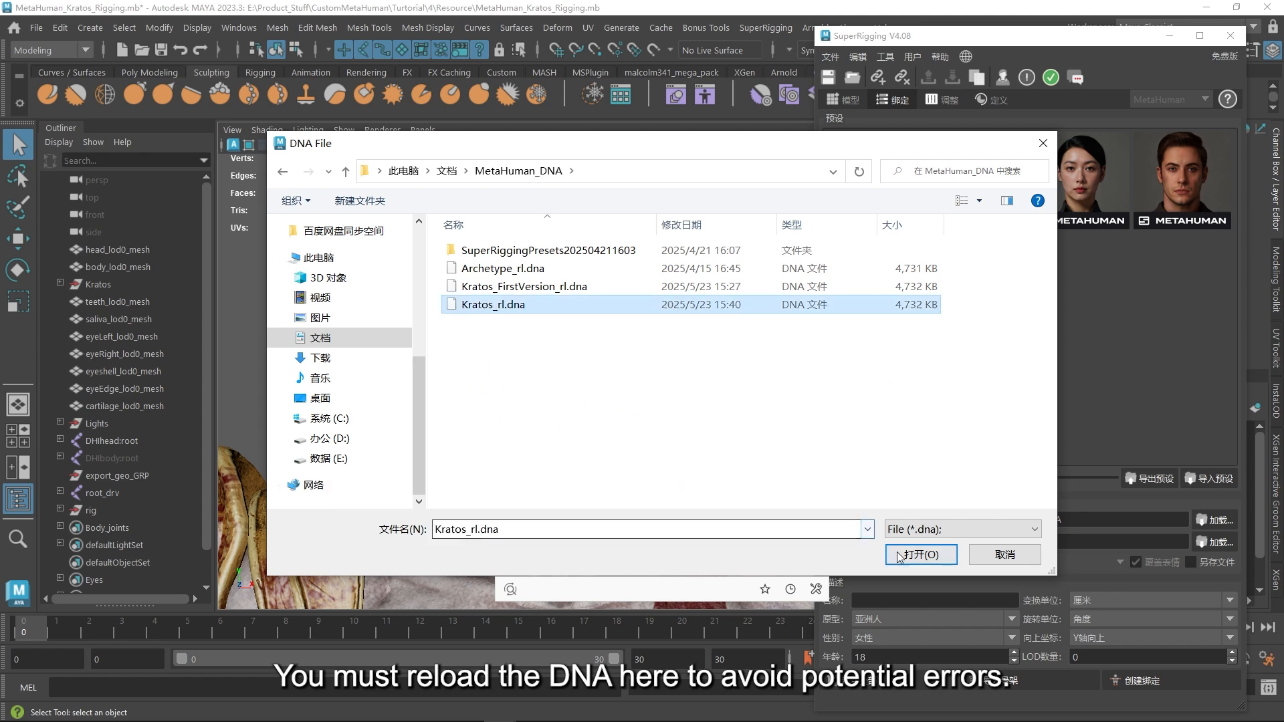
left_click(921, 555)
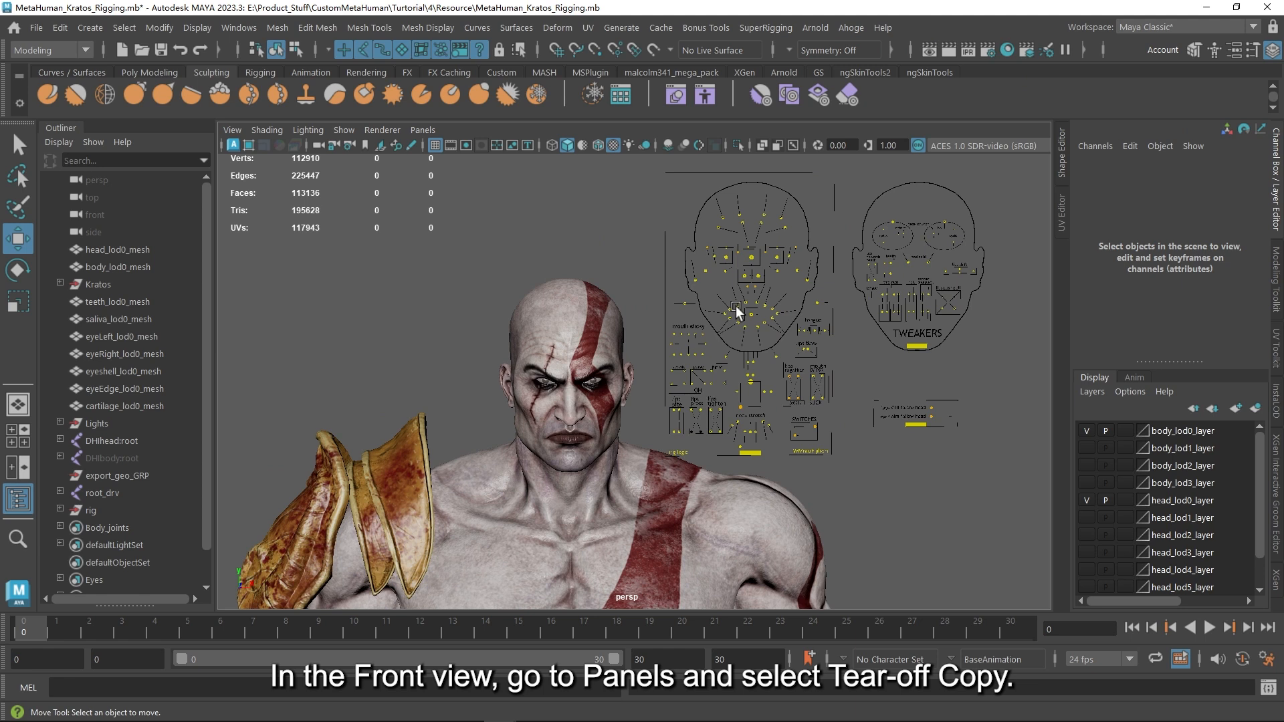
Tear off a copy of the front view as a separate window and narrow it to uncover the main viewport
key("space")
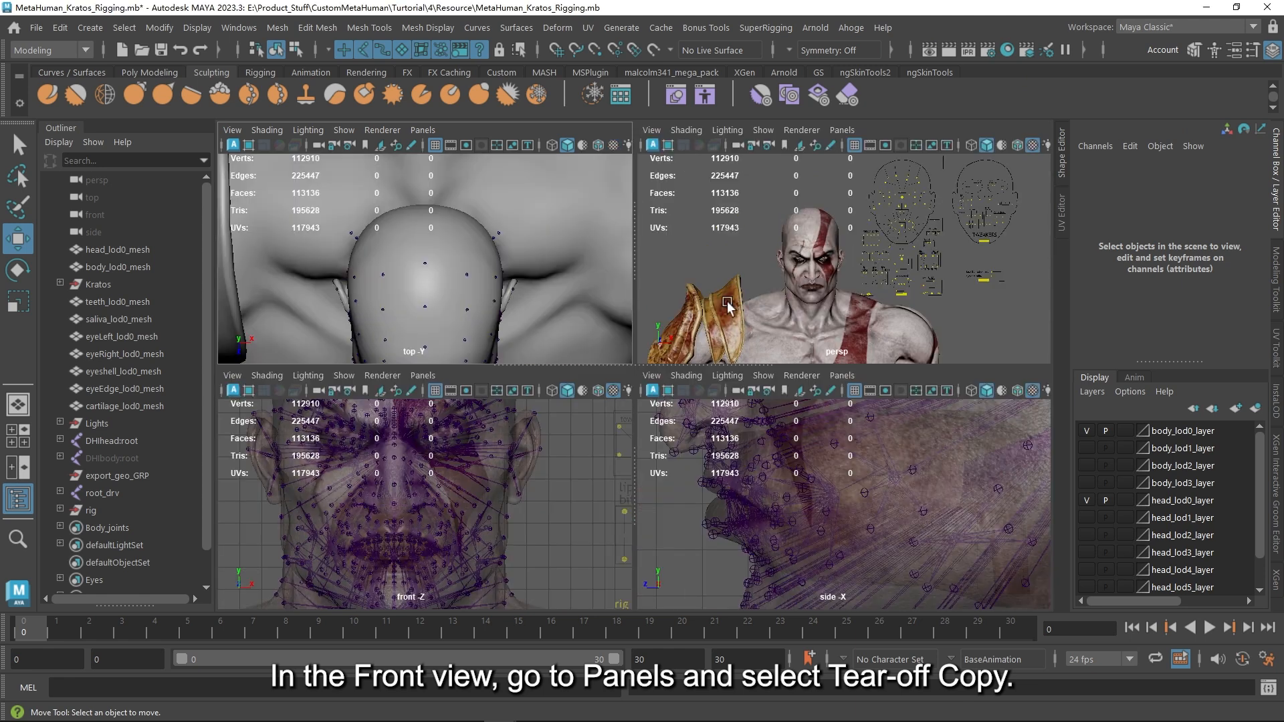
key("space")
left_click(422, 130)
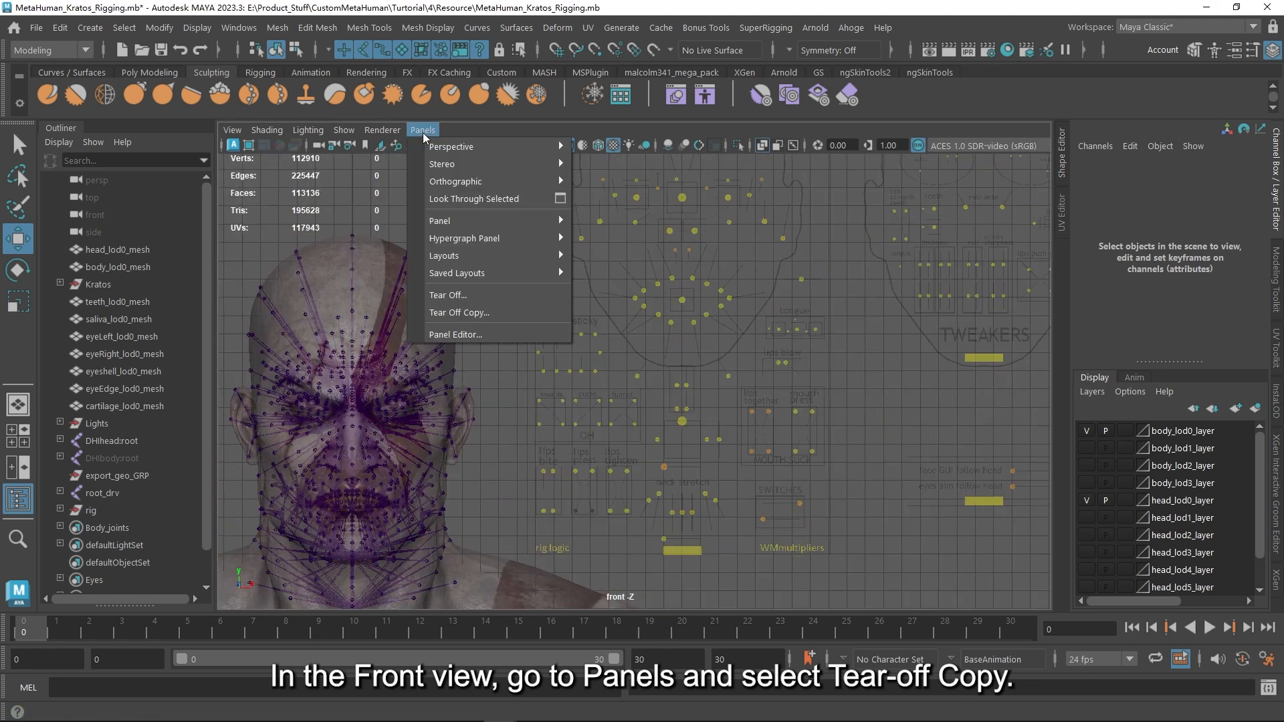
left_click(482, 314)
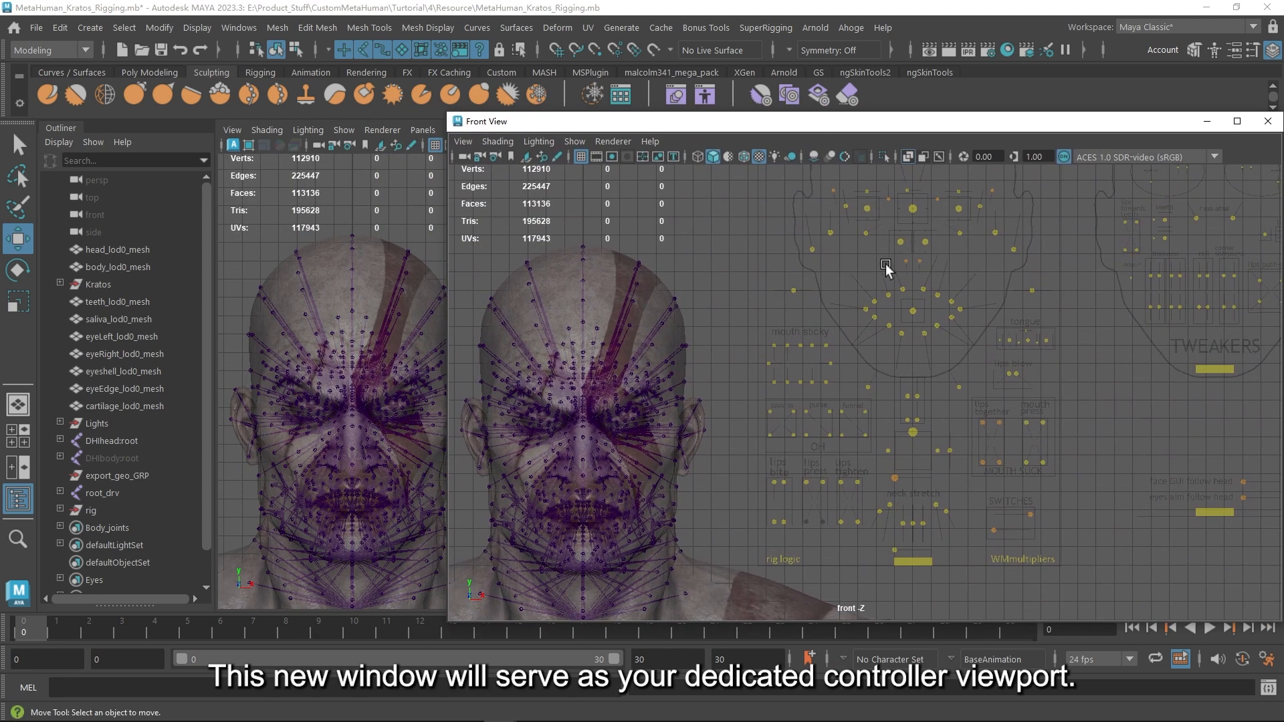
scroll(861, 264, "down", 2)
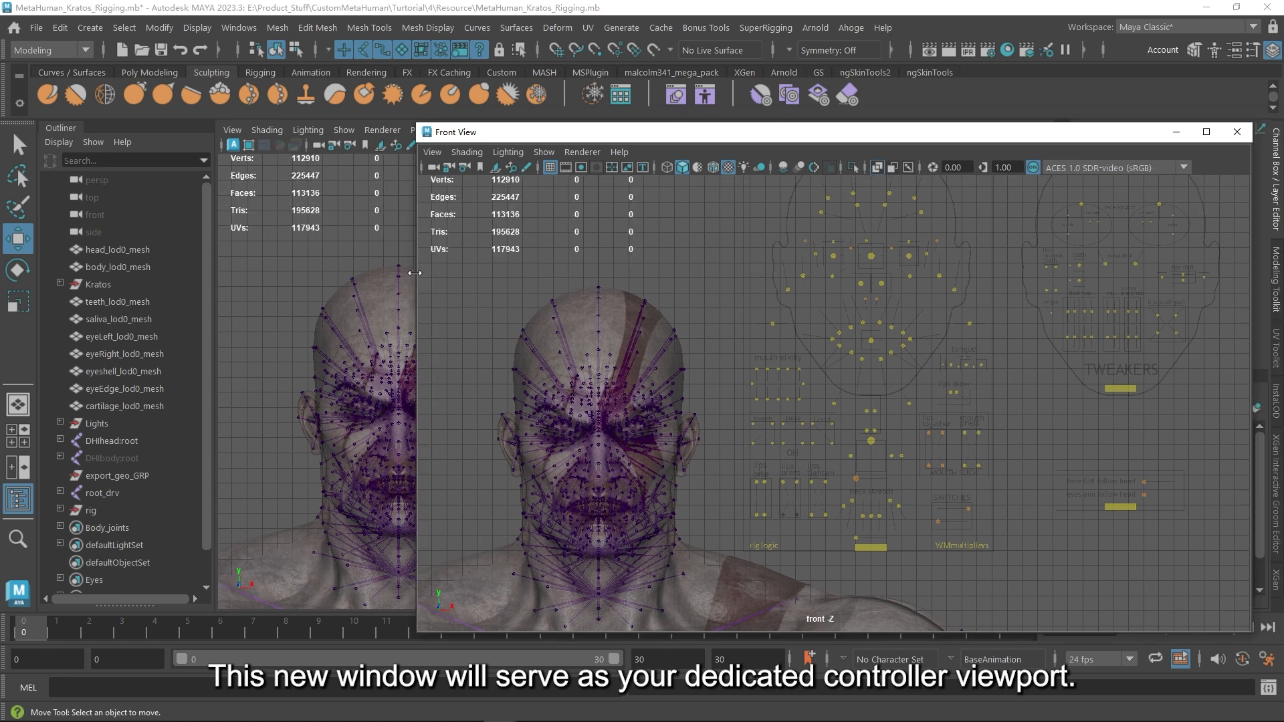
left_click_drag(414, 274, 781, 285)
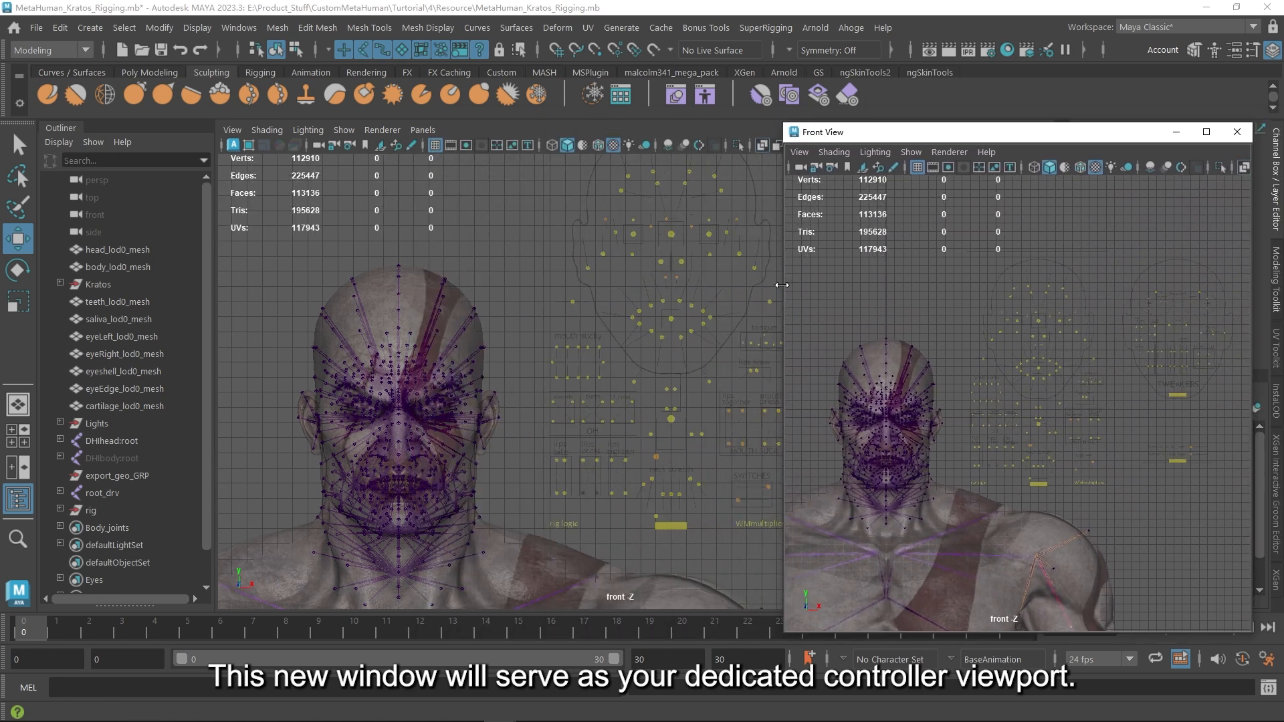
Switch the main viewport to the perspective view and place the floating Front View window beside the face
right_click_drag(550, 255, 543, 253, "alt")
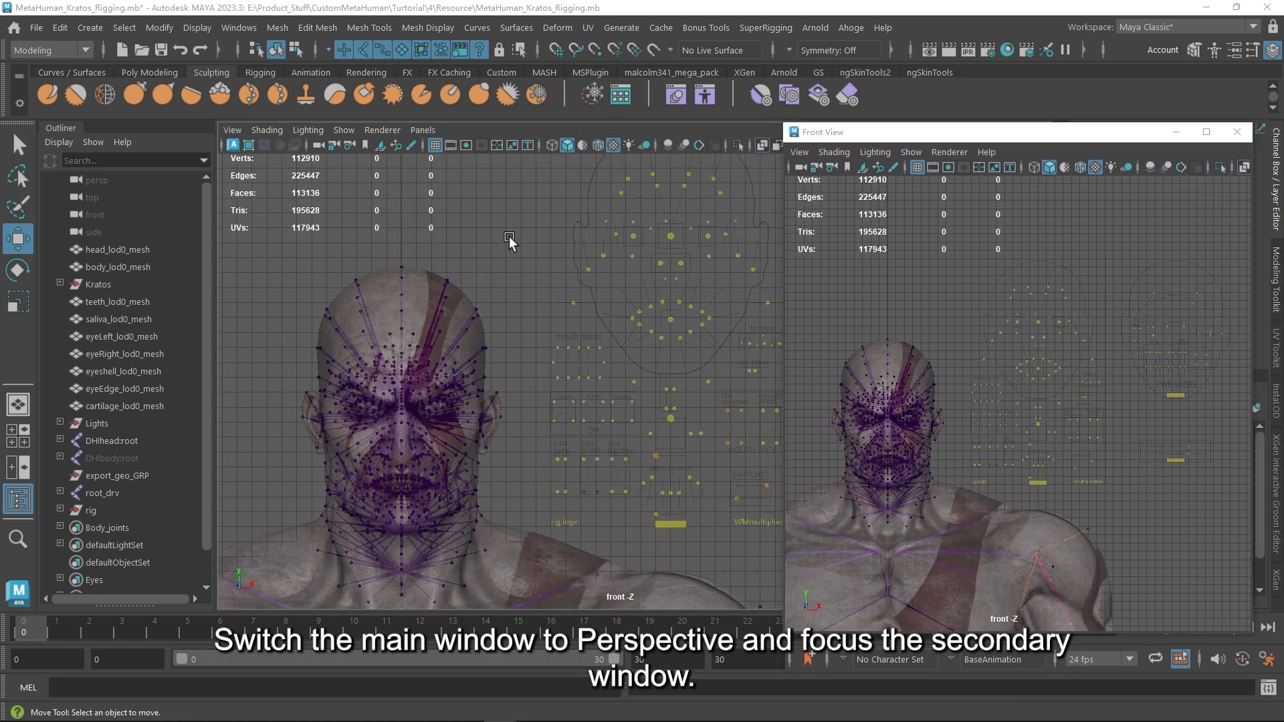
key("space")
key("space")
left_click_drag(609, 361, 629, 278, "alt")
left_click_drag(1084, 133, 901, 133)
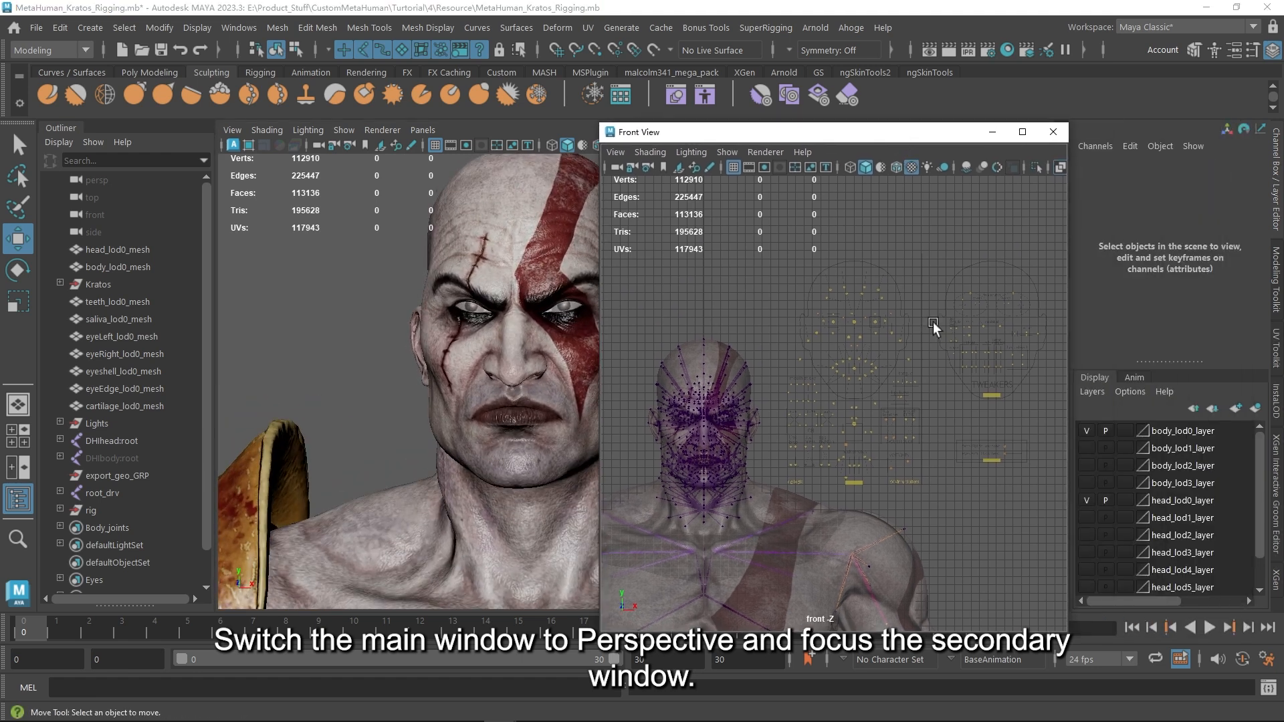
Display the floating front view in wireframe, hide its grid, and frame the facial control board
scroll(912, 210, "up", 6)
key("4")
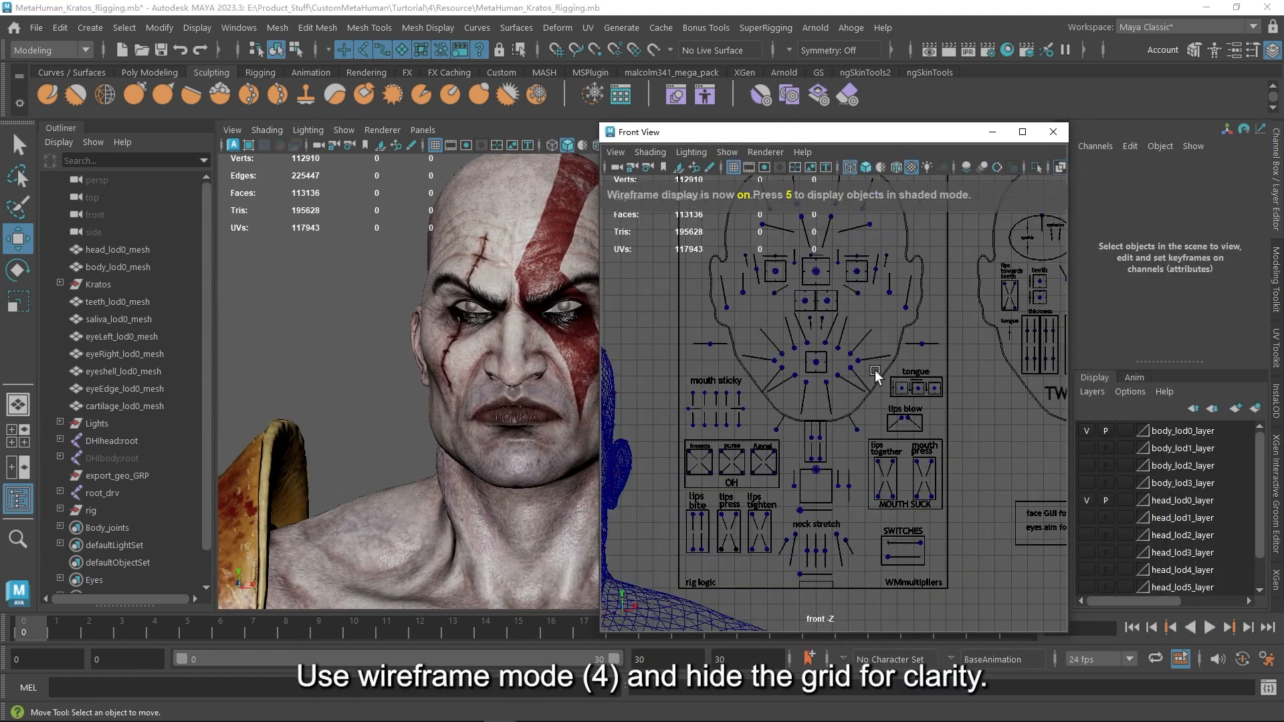
scroll(889, 356, "down", 2)
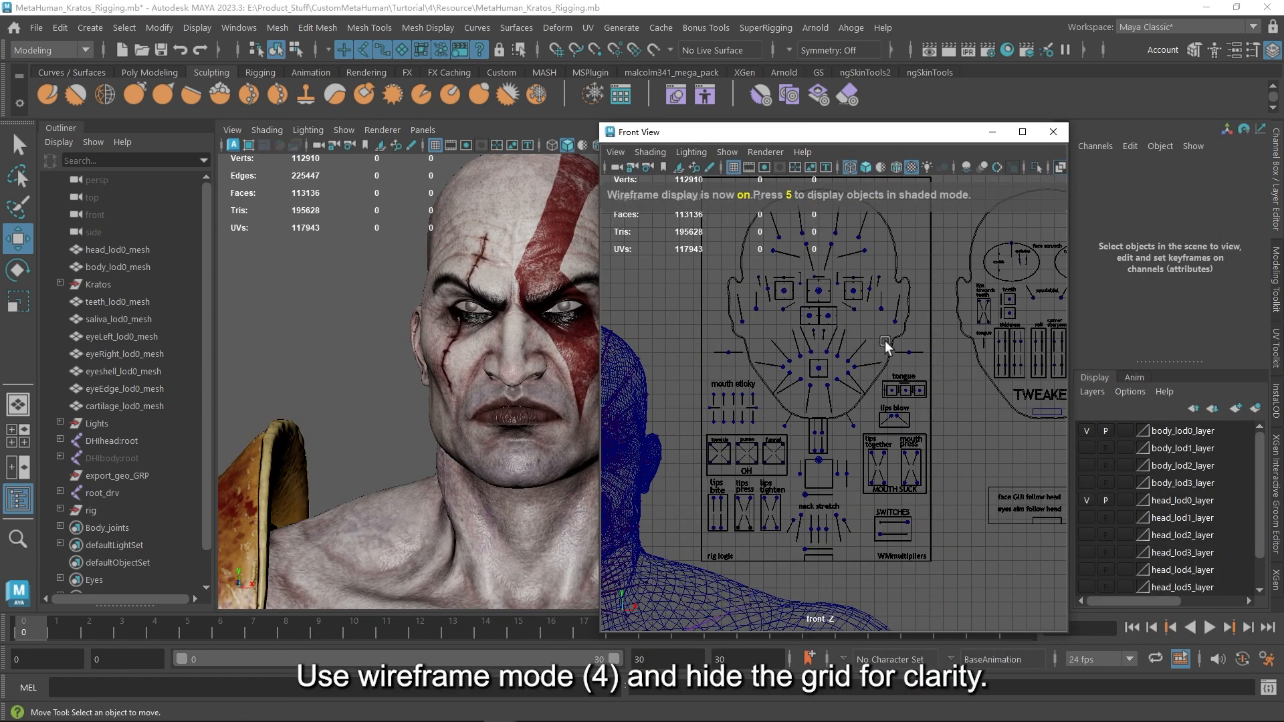
scroll(896, 361, "up", 2)
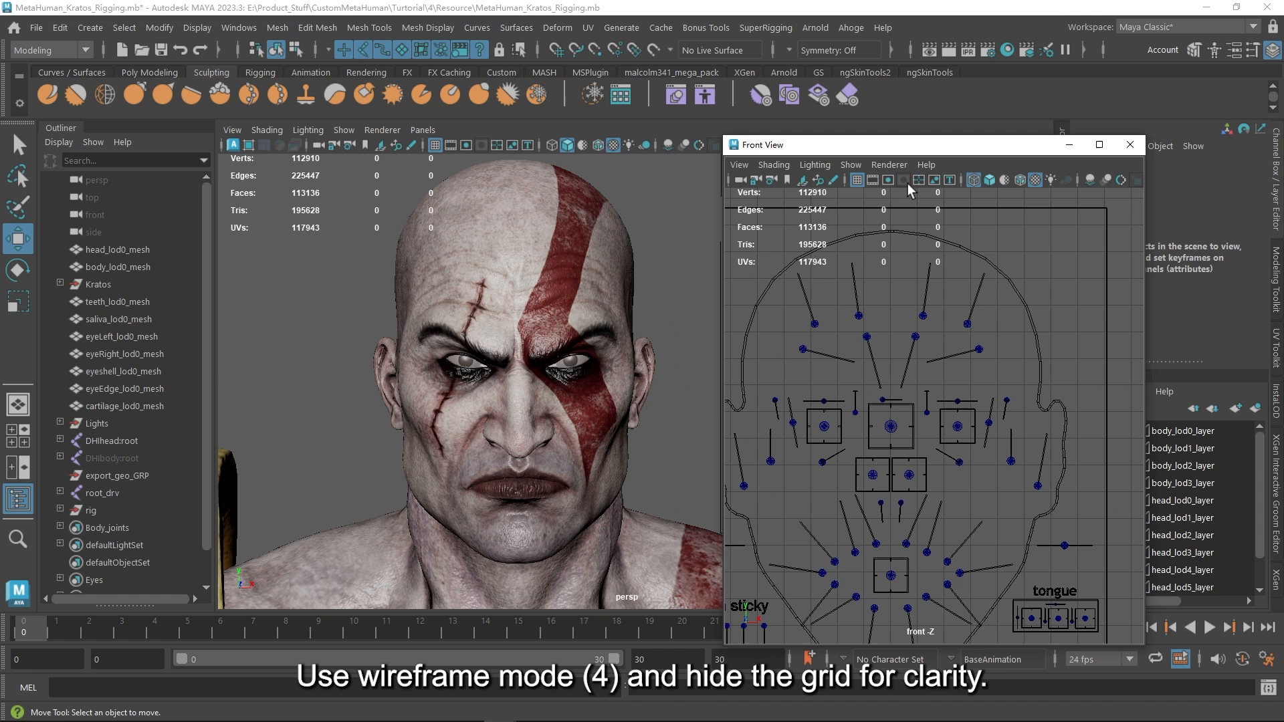
left_click(851, 164)
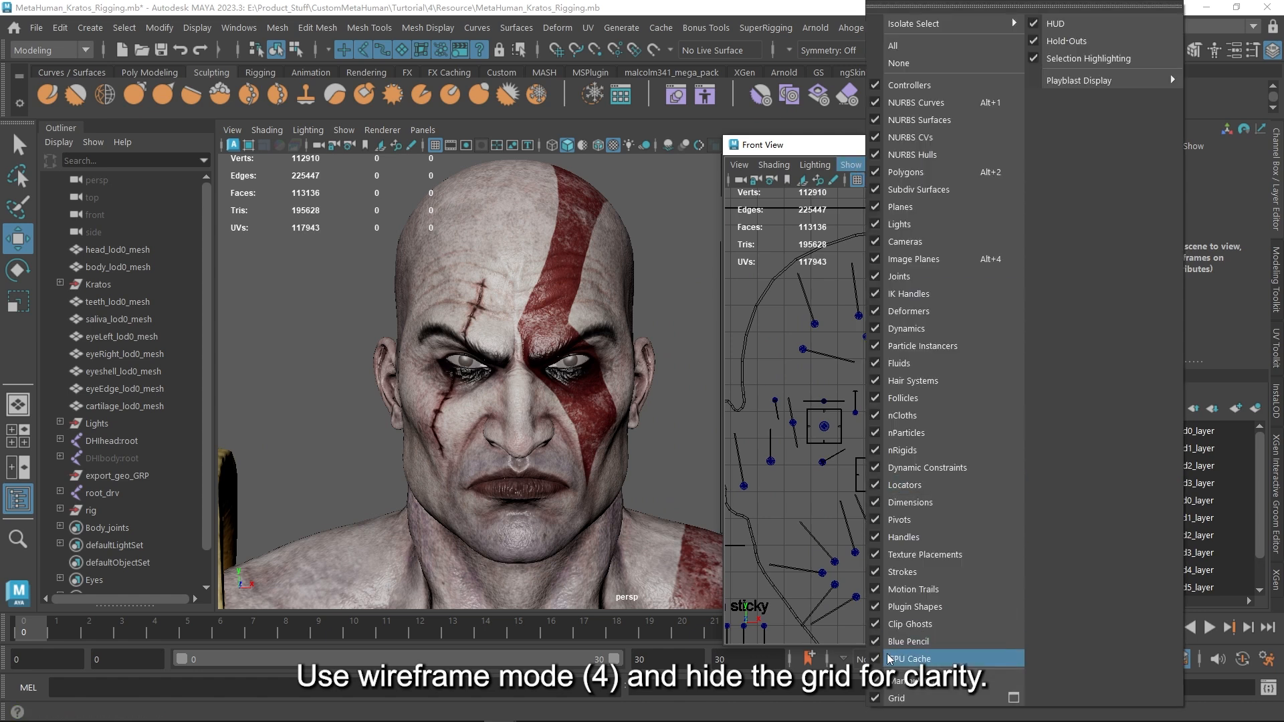
left_click(882, 697)
scroll(952, 394, "down", 1)
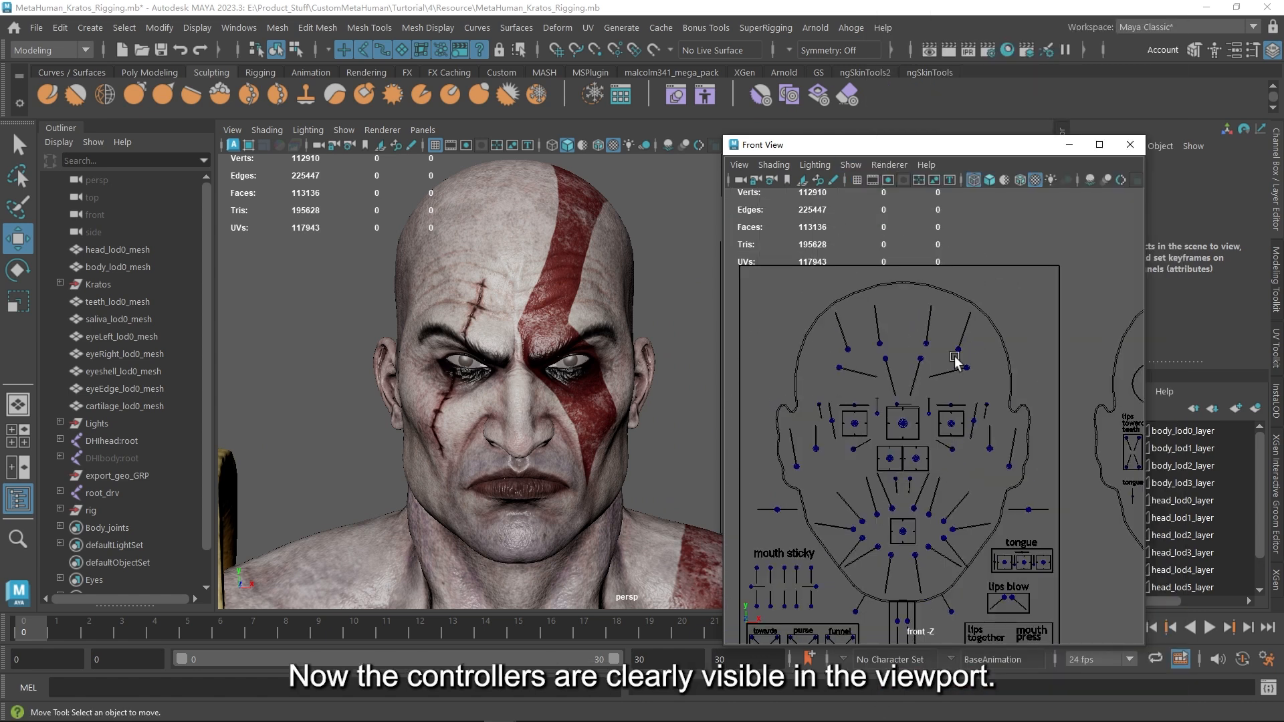
scroll(991, 363, "down", 4)
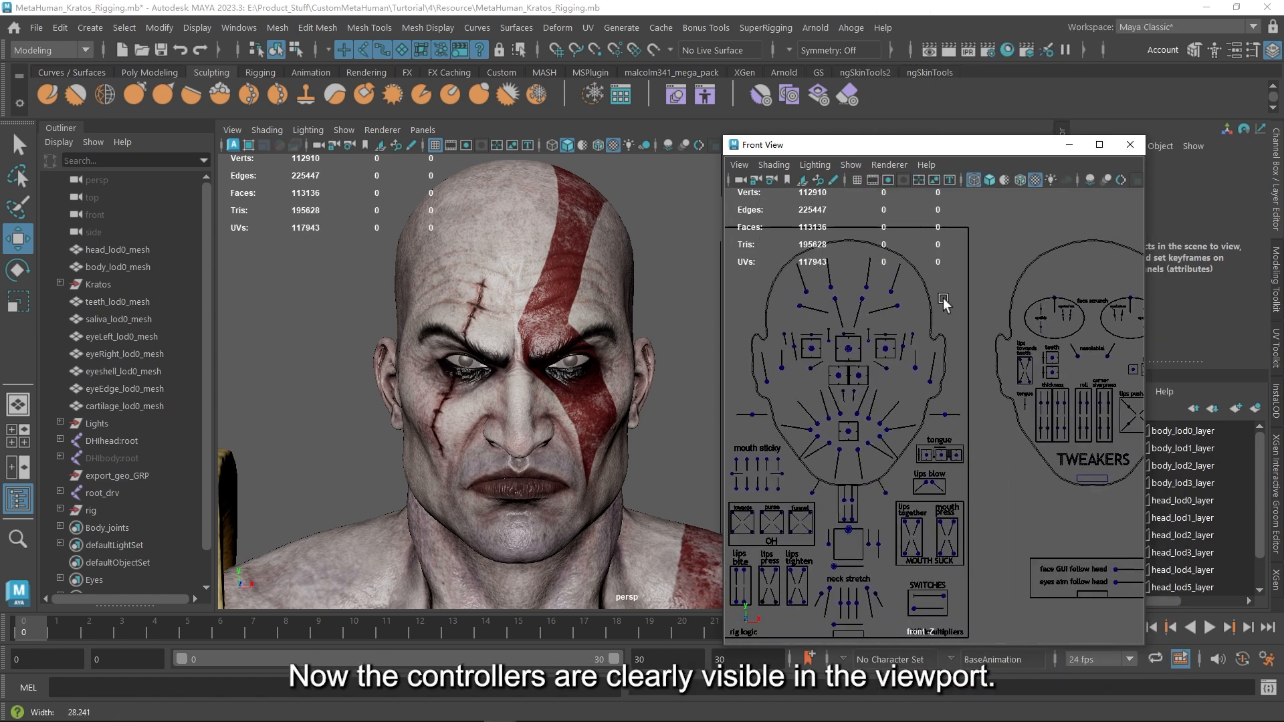
middle_click_drag(926, 304, 944, 312, "alt")
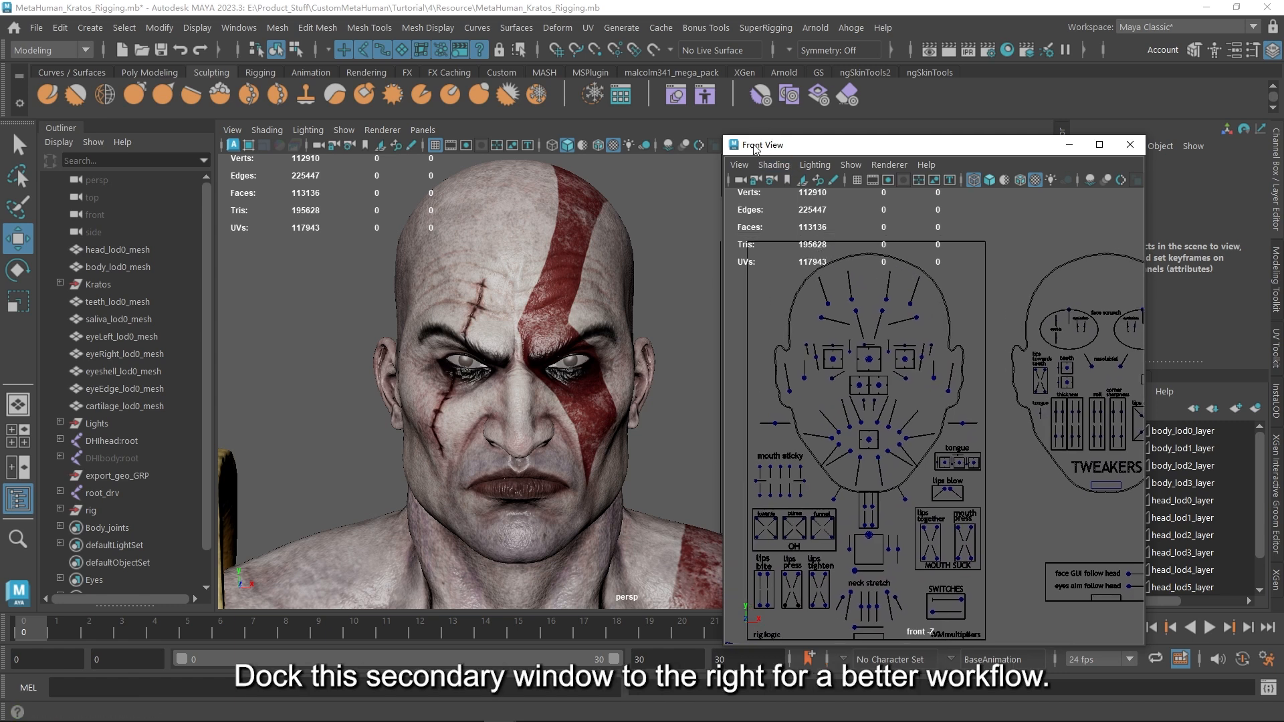
Dock the floating Front View window beside the perspective viewport and adjust the width of the two views
left_click_drag(757, 151, 1001, 378)
left_click_drag(393, 278, 689, 277)
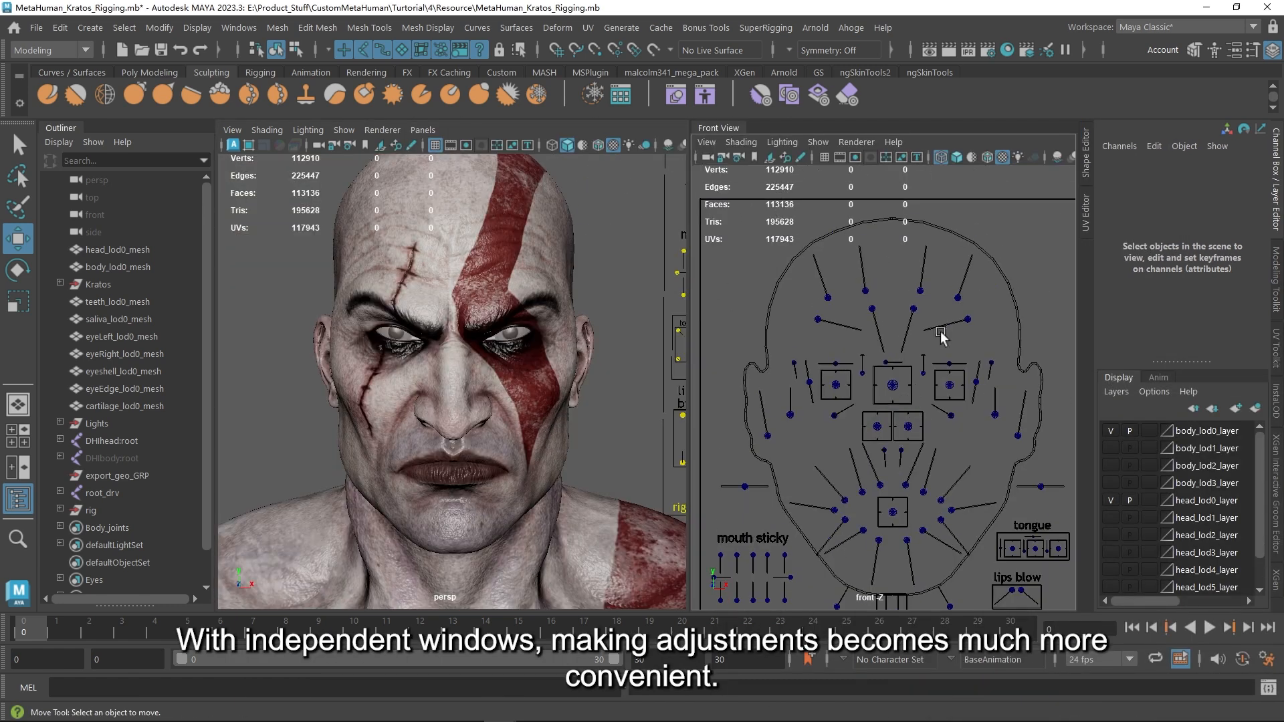
scroll(882, 374, "up", 3)
Test the brow controllers by selecting them in groups and moving them, undoing the trial moves
left_click_drag(841, 355, 935, 373)
left_click_drag(918, 271, 921, 408)
key("ctrl+z")
key("ctrl+z")
left_click_drag(821, 318, 966, 347)
mouse_move(929, 291)
left_mouse_down()
mouse_move(929, 260)
mouse_move(929, 292)
left_mouse_up()
left_click_drag(750, 288, 1010, 367)
left_click_drag(783, 301, 790, 240)
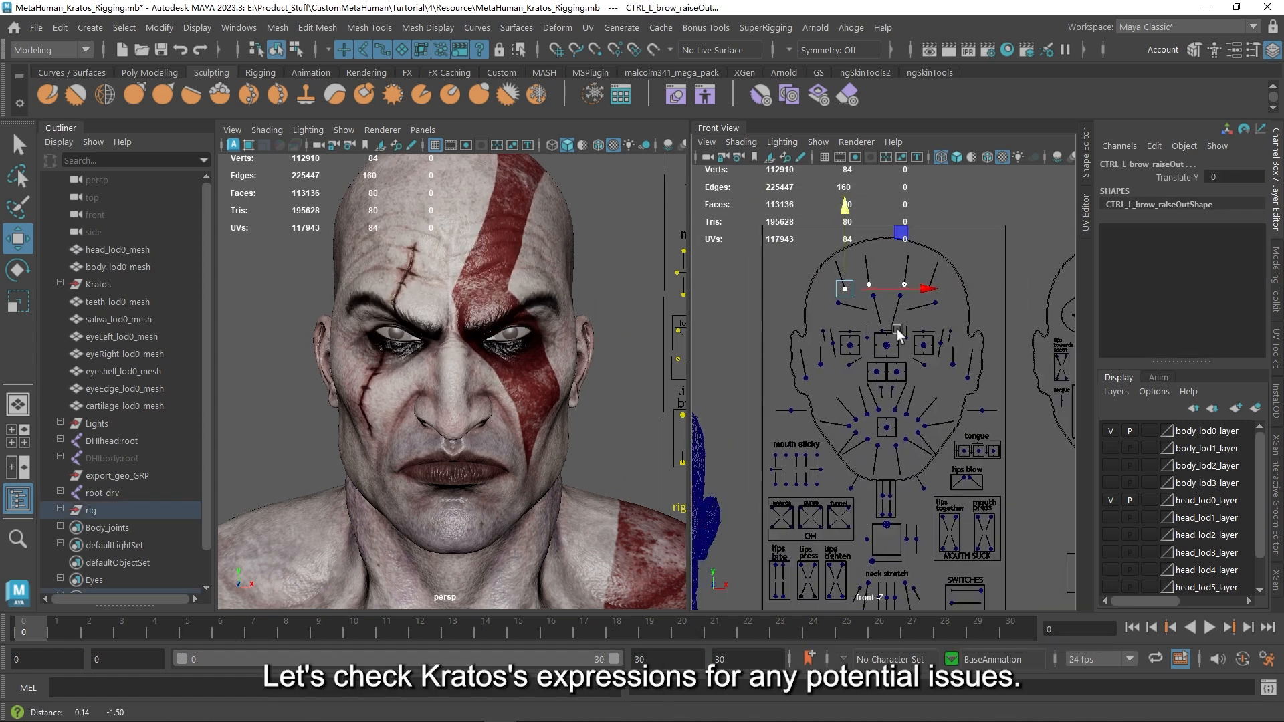
Test the sneer by raising both nose controllers and moving both upper lip raise controllers to about 0.486
left_click(899, 326)
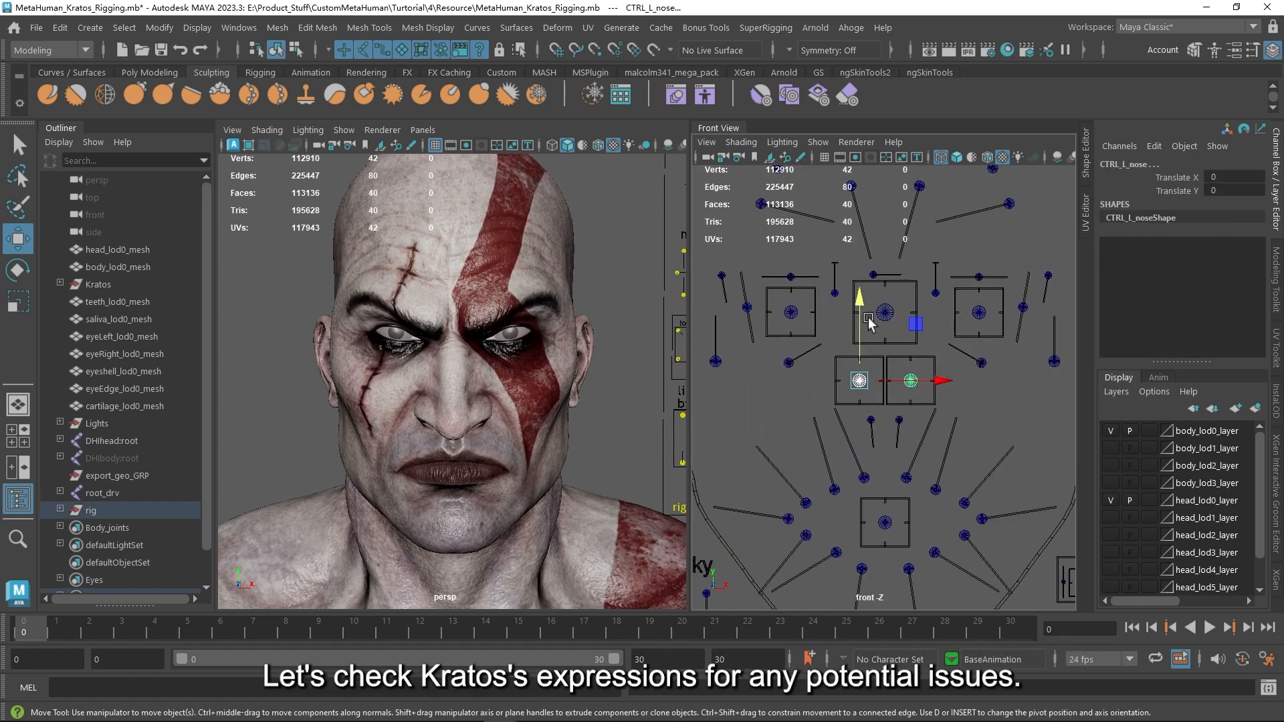
left_click_drag(898, 326, 898, 304)
scroll(925, 279, "down", 2)
scroll(892, 447, "up", 2)
left_click(891, 446)
left_click_drag(903, 434, 903, 401)
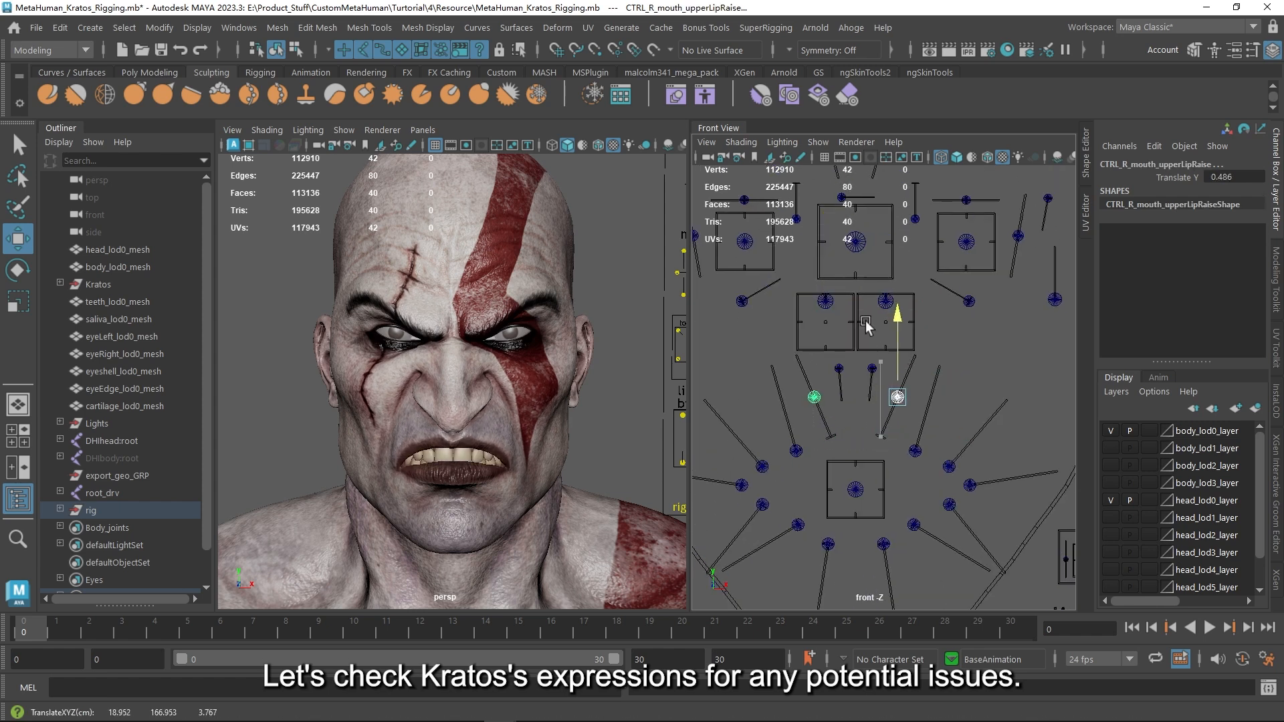
scroll(891, 401, "down", 2)
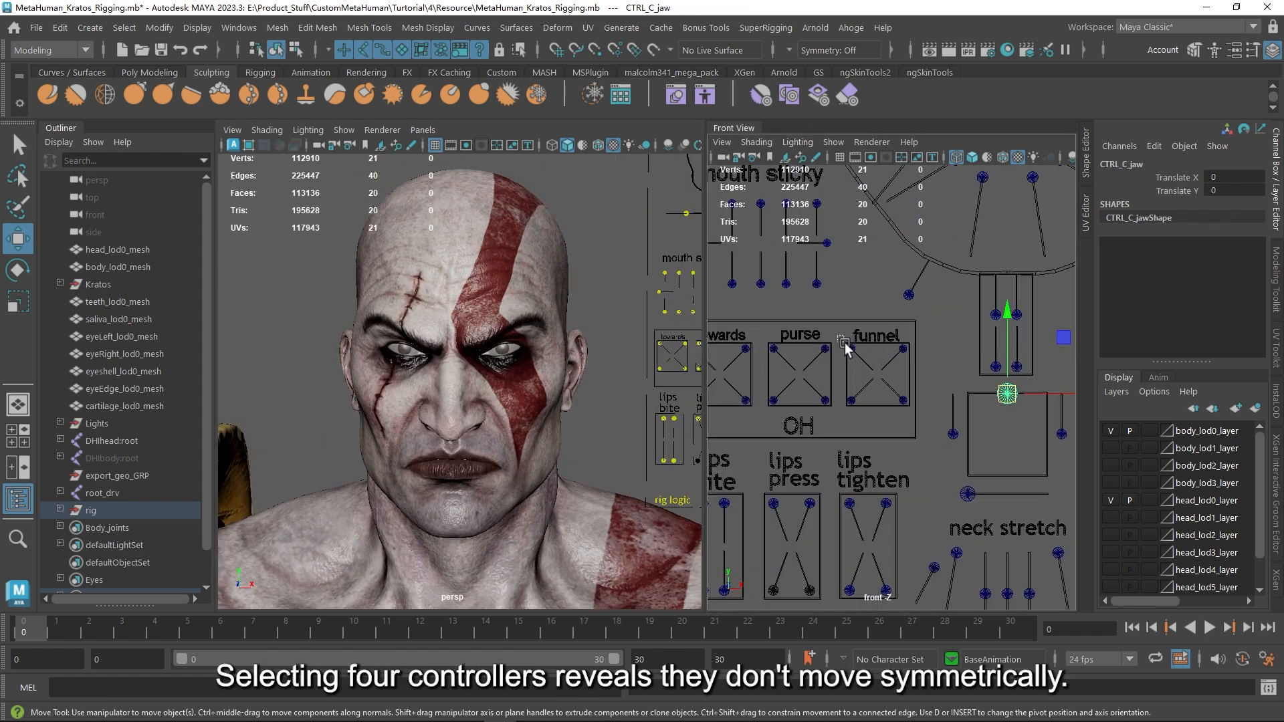
Try moving the four funnel controllers together to check their symmetry, and undo the move
left_click_drag(844, 343, 919, 415)
left_click_drag(903, 349, 862, 403)
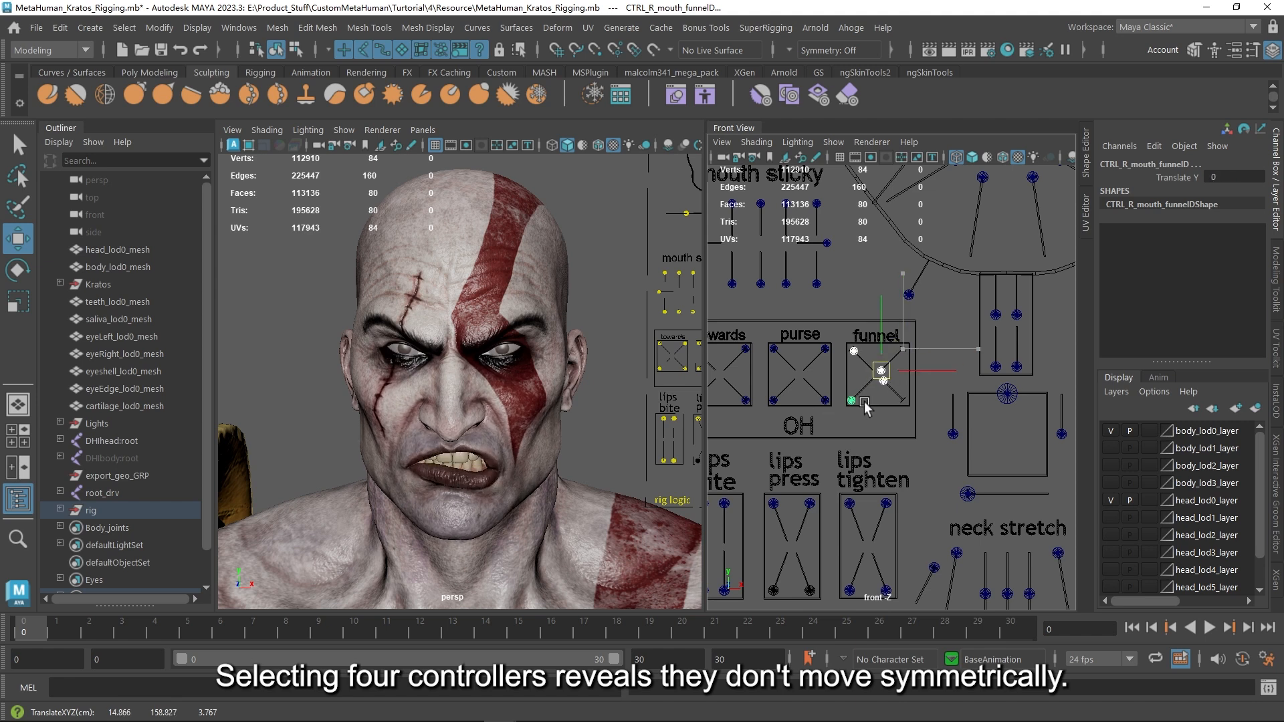
key("ctrl+z")
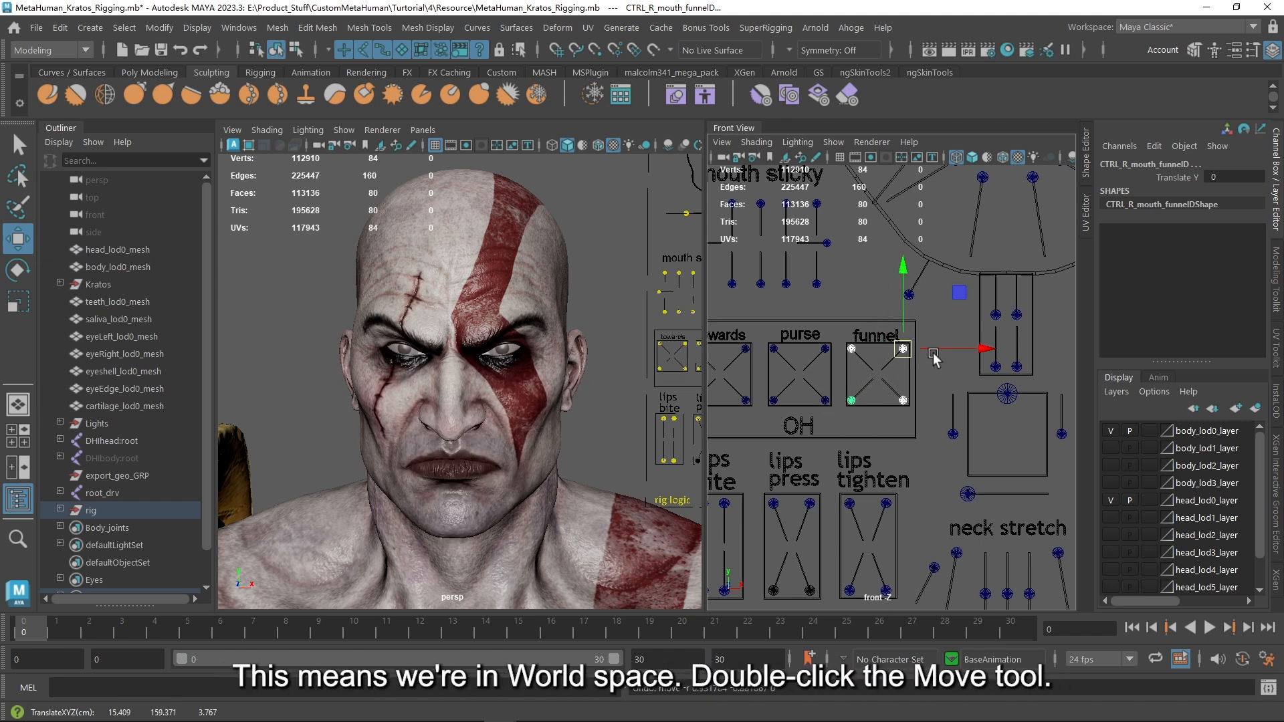
key("ctrl+z")
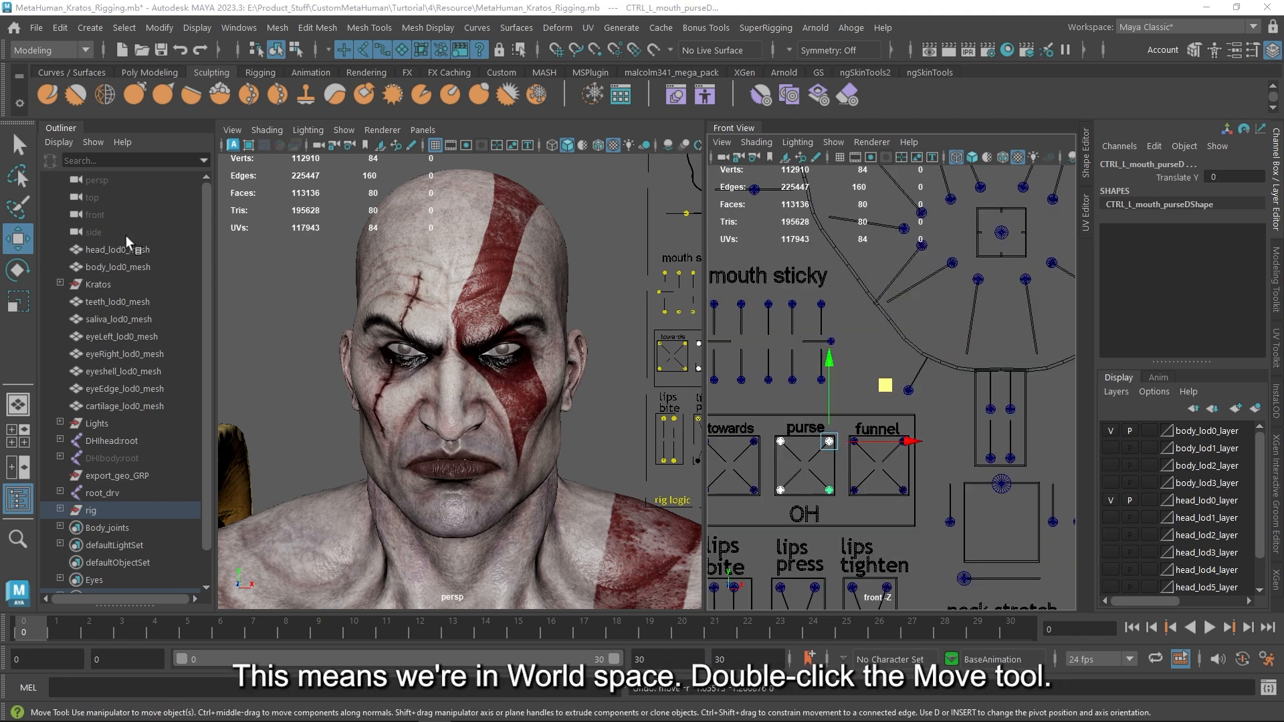
Set the Move tool's axis orientation to Object
double_click(13, 242)
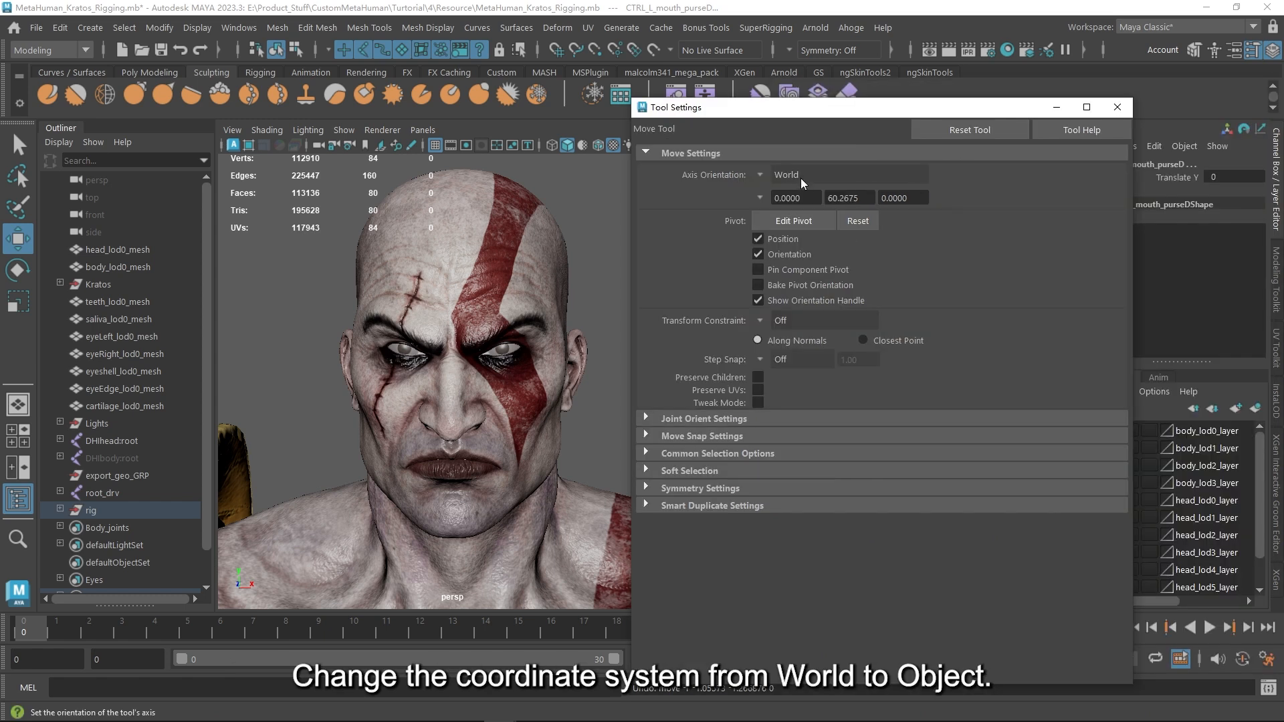
left_click(769, 175)
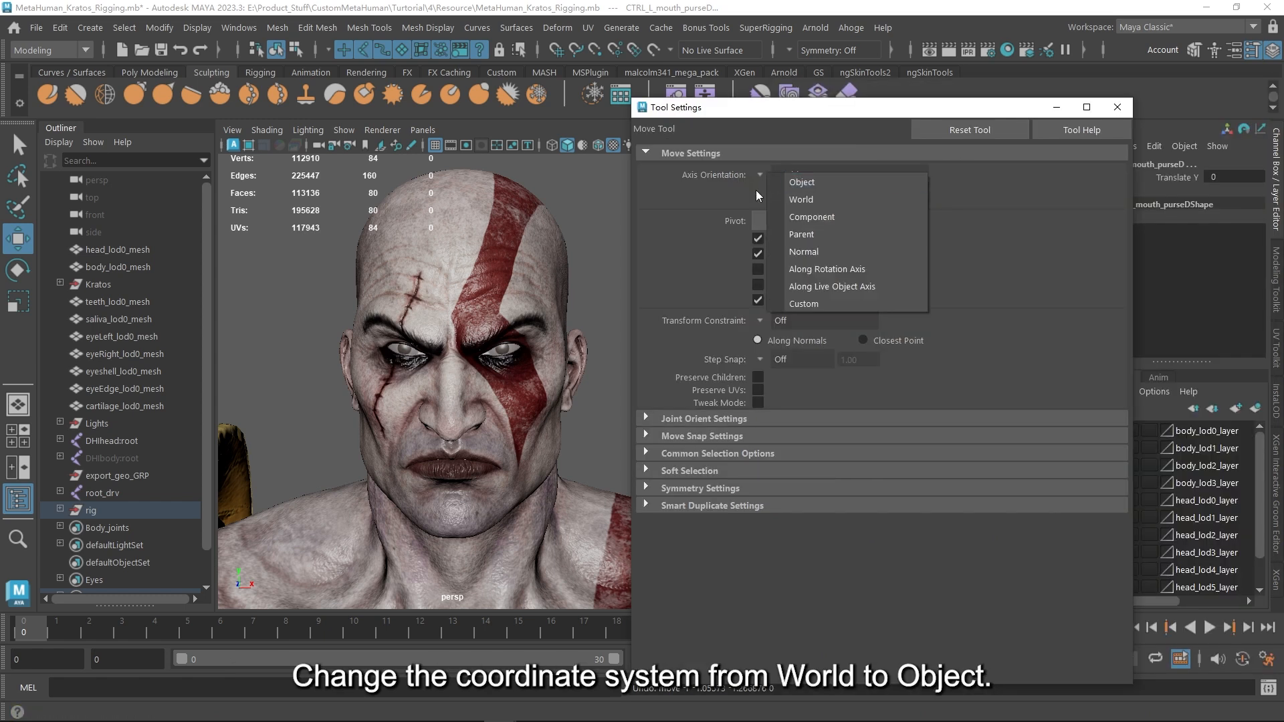
left_click(821, 179)
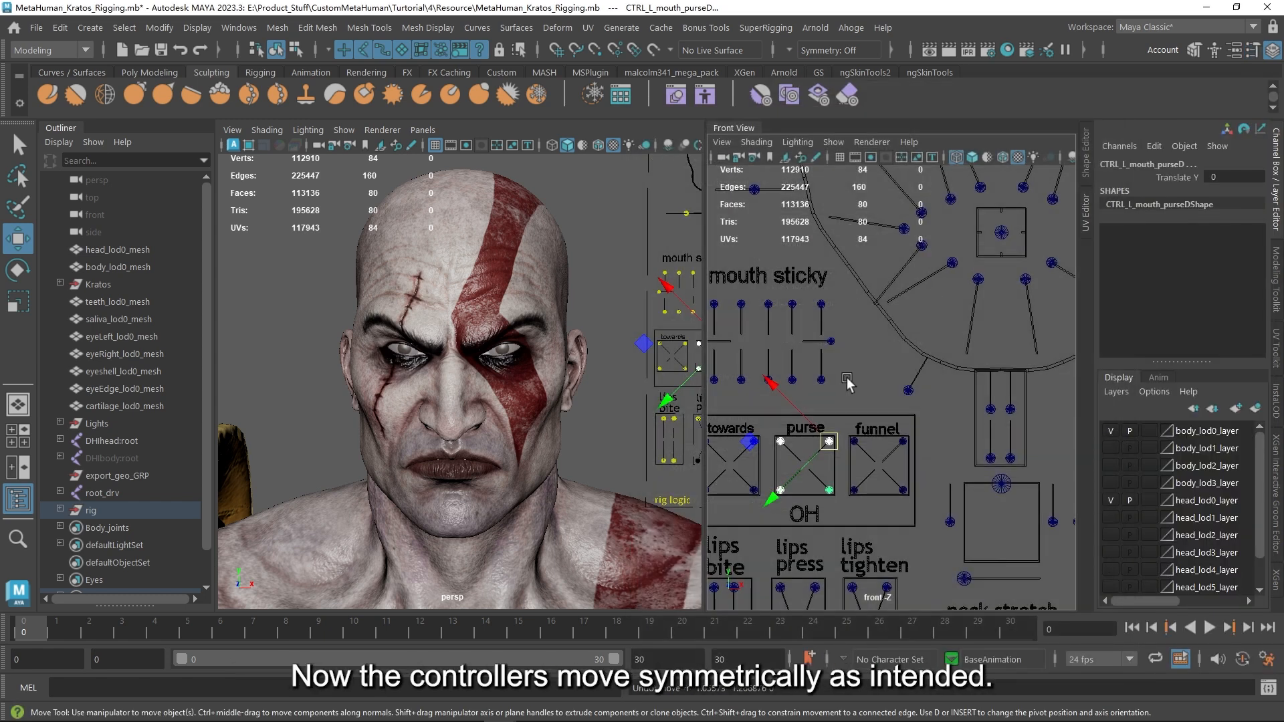
Test the symmetry of the four purse controllers and the four funnel controllers, undoing each move
left_click_drag(796, 468, 752, 510)
key("ctrl+z")
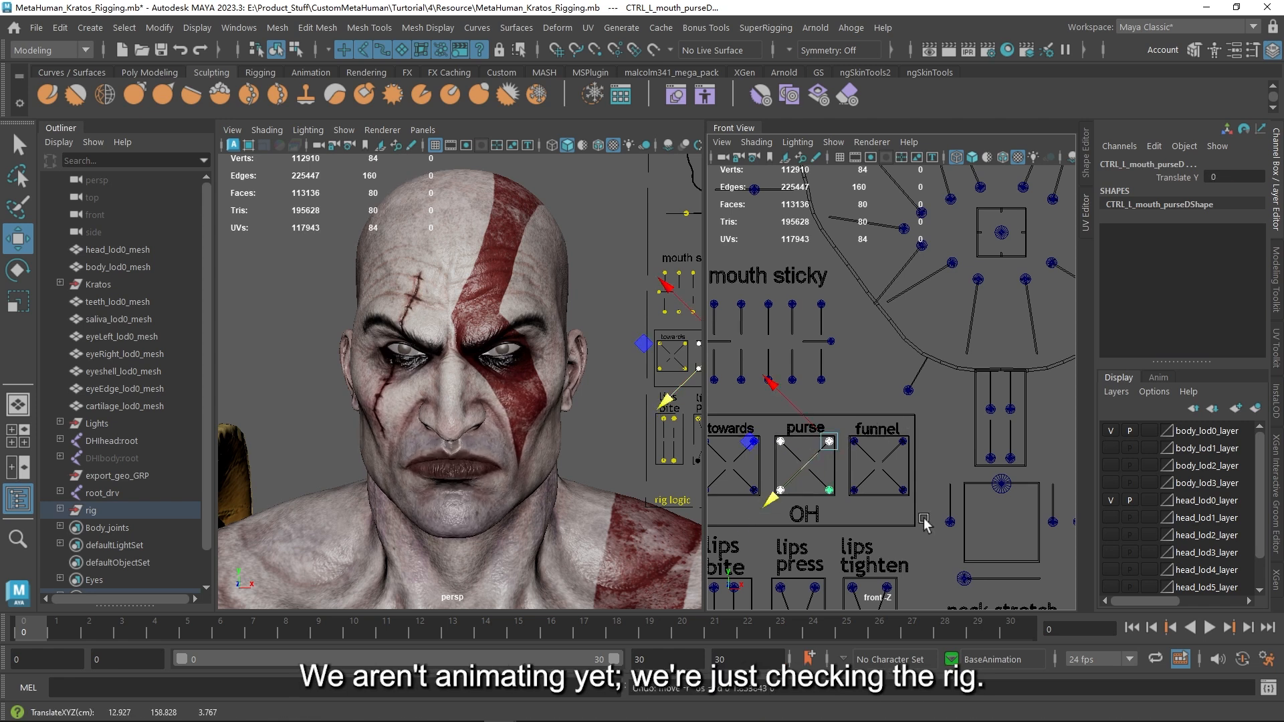
left_click_drag(924, 514, 840, 424)
left_click_drag(860, 483, 799, 516)
key("ctrl+z")
Bring the eye controllers into view and display the perspective model in plain shading without textures
middle_click_drag(856, 413, 926, 393, "alt")
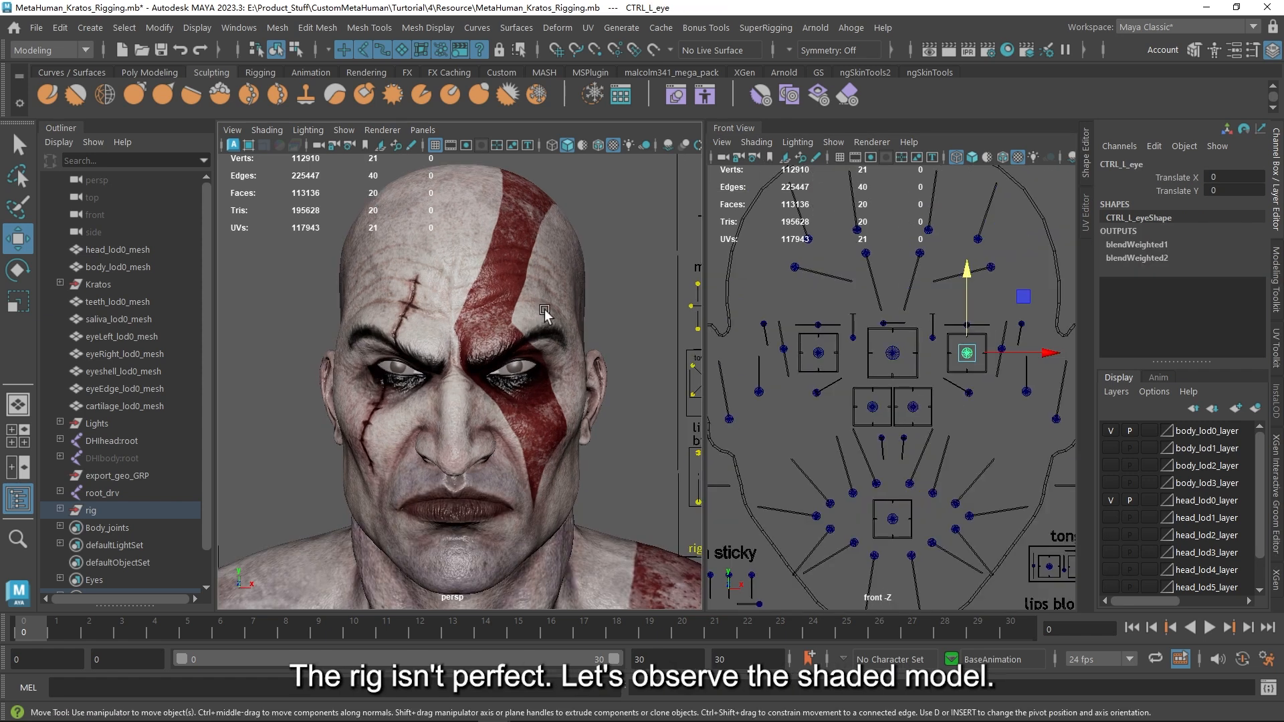
left_click_drag(545, 314, 572, 297, "alt")
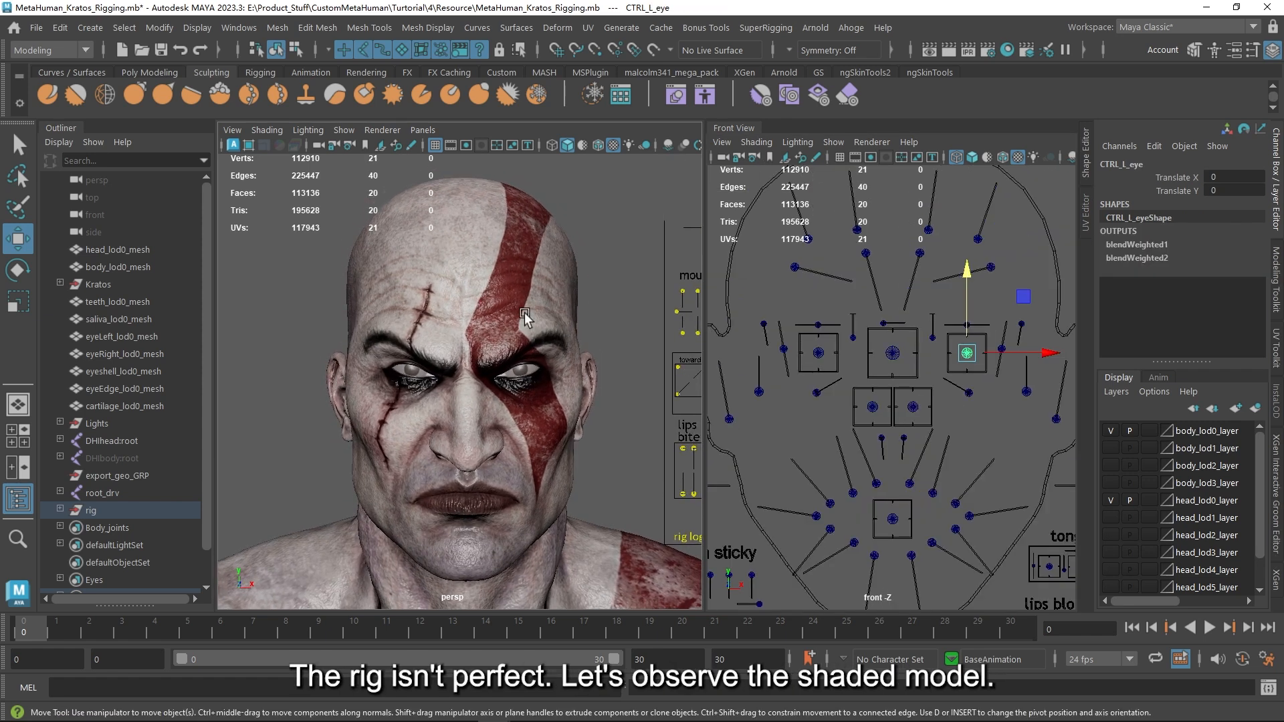
key("5")
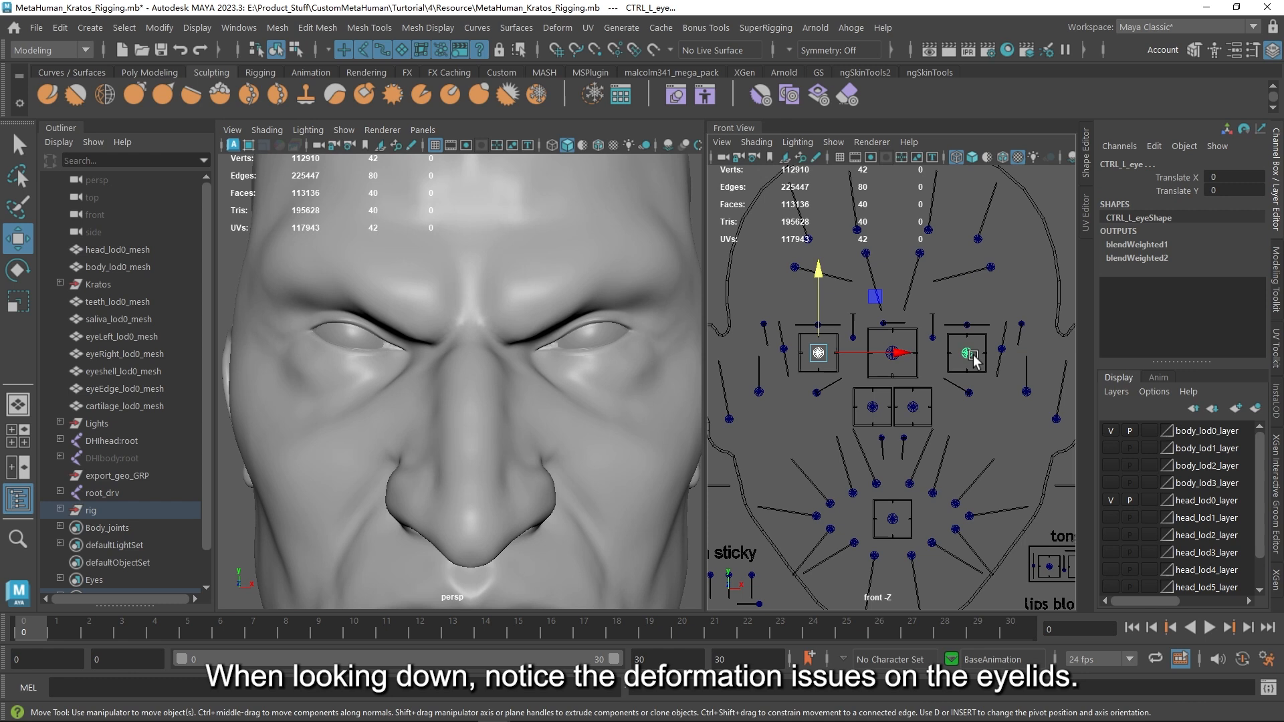
Inspect the eyelids by lowering both eye controllers to Translate Y -1 and moving both blink controllers down, restoring the neutral pose
left_click_drag(834, 276, 823, 298)
left_click_drag(602, 294, 529, 326, "alt")
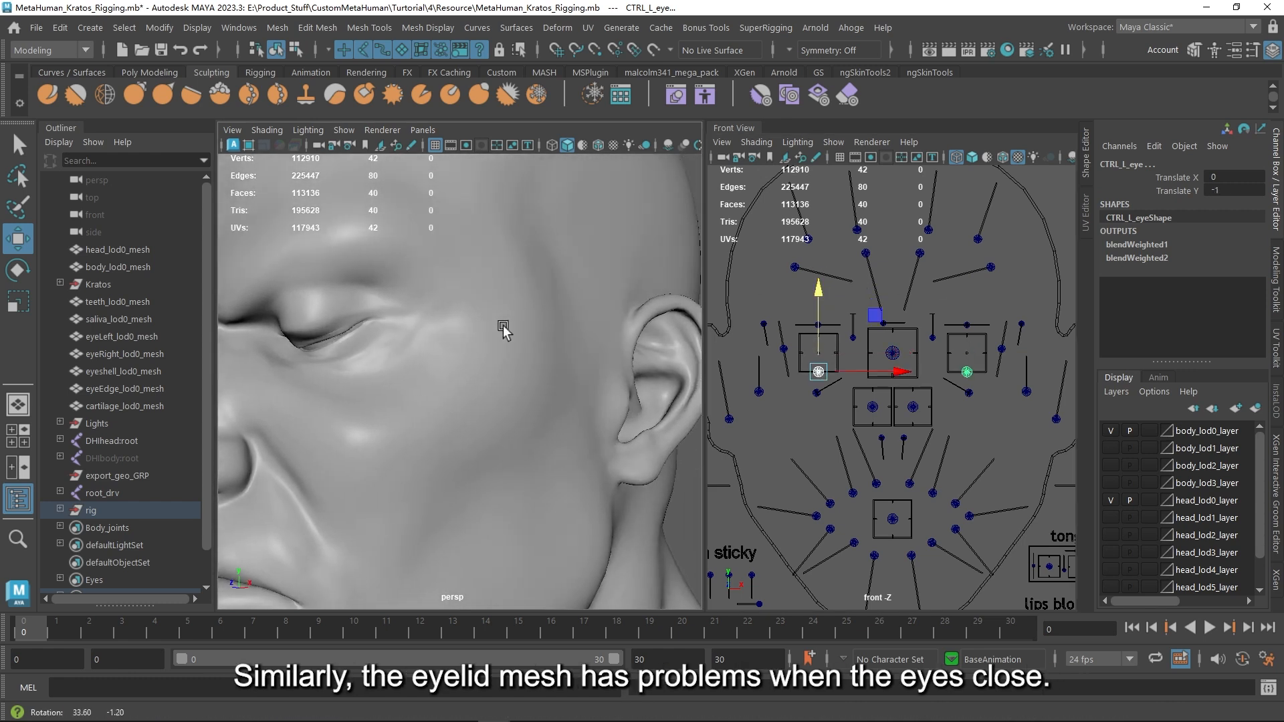
left_click(784, 348)
left_click(1004, 348, "shift")
left_click_drag(996, 394, 988, 425)
left_click_drag(611, 337, 450, 299, "alt")
scroll(520, 312, "down", 4)
key("ctrl+z")
scroll(945, 348, "up", 2)
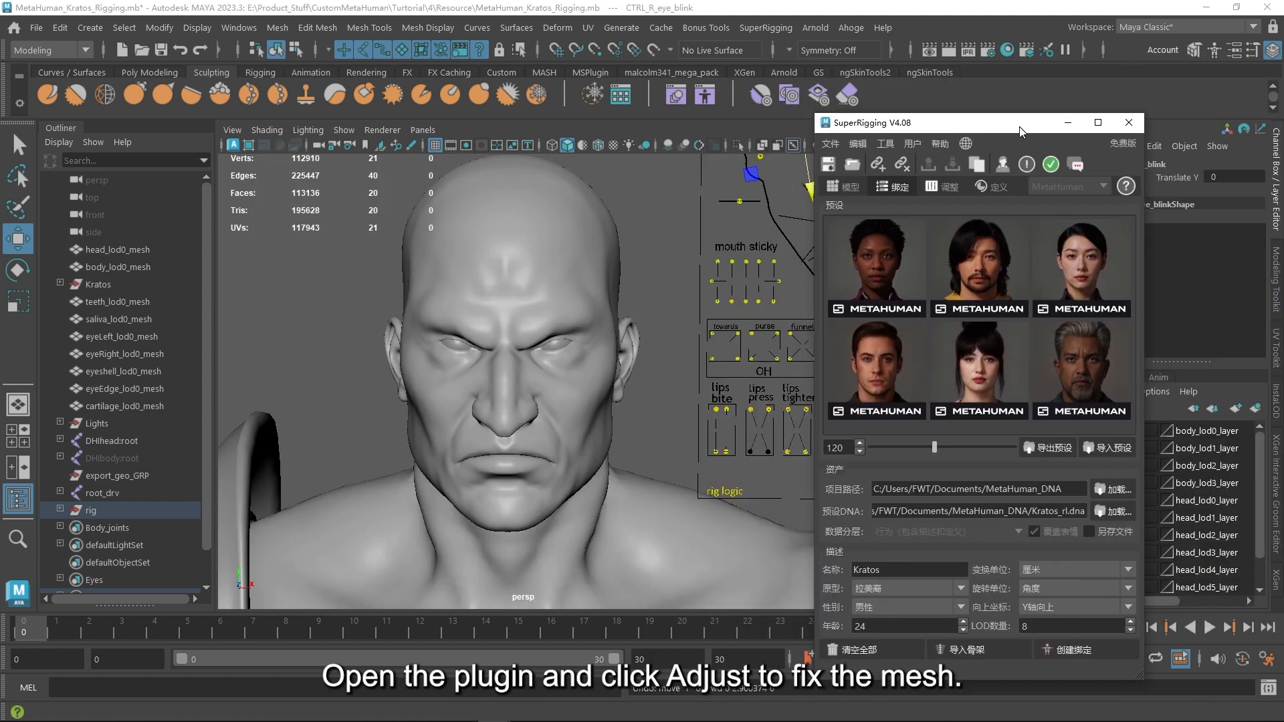
Open SuperRigging's Adjust page and try the right eye controller's look-down pose, undoing the move
left_click_drag(949, 116, 978, 116)
left_click(979, 185)
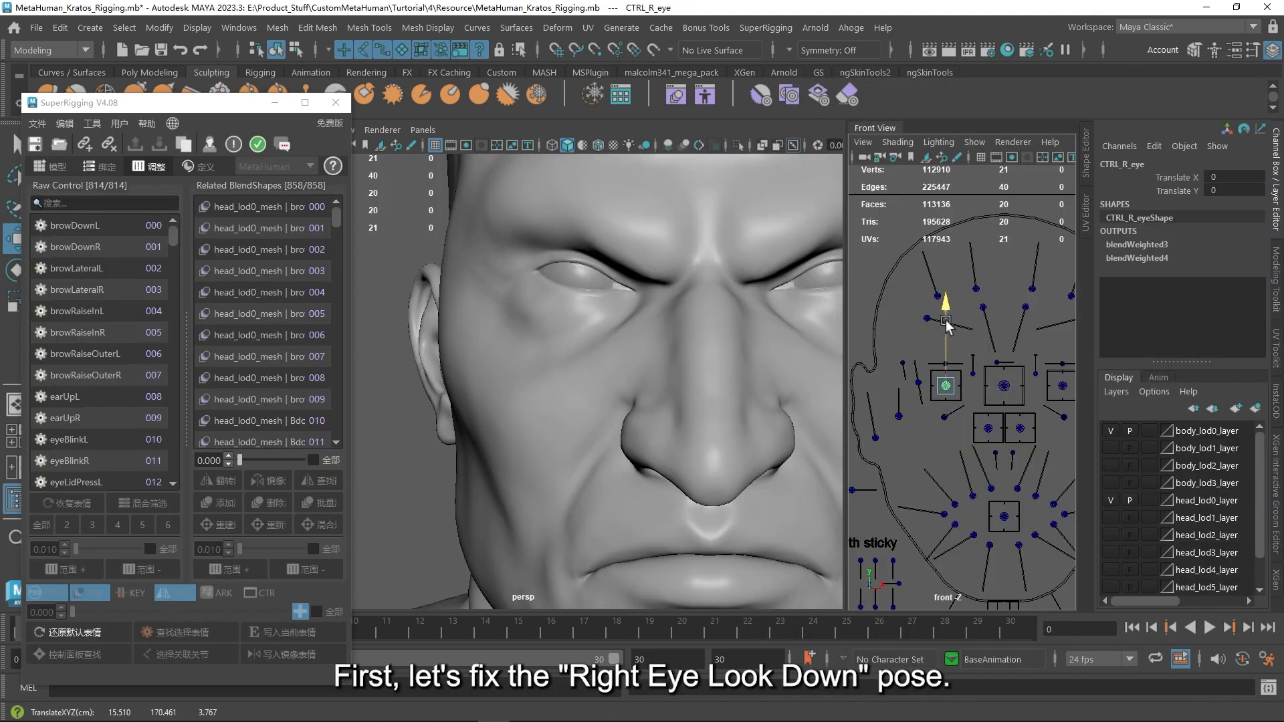
left_click_drag(946, 327, 957, 376)
key("ctrl+z")
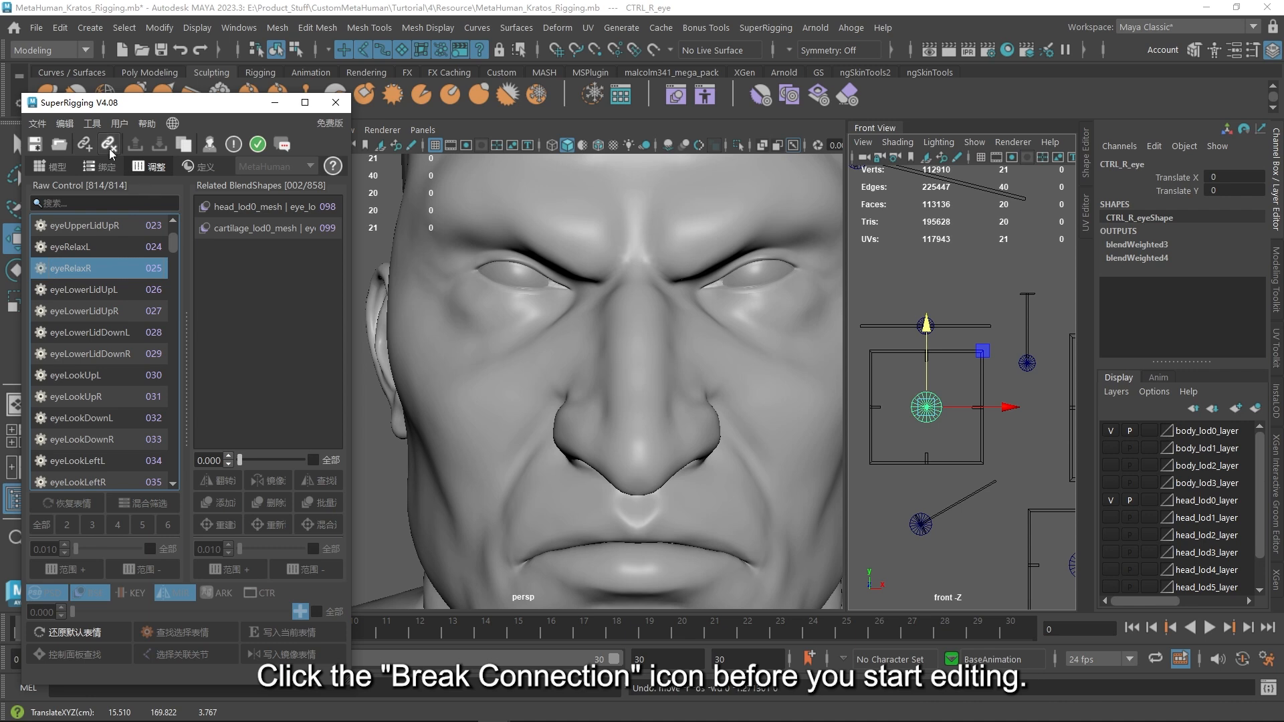
Break the rig's connection in SuperRigging and check the right eye controller with a trial downward move, undoing it
left_click(109, 144)
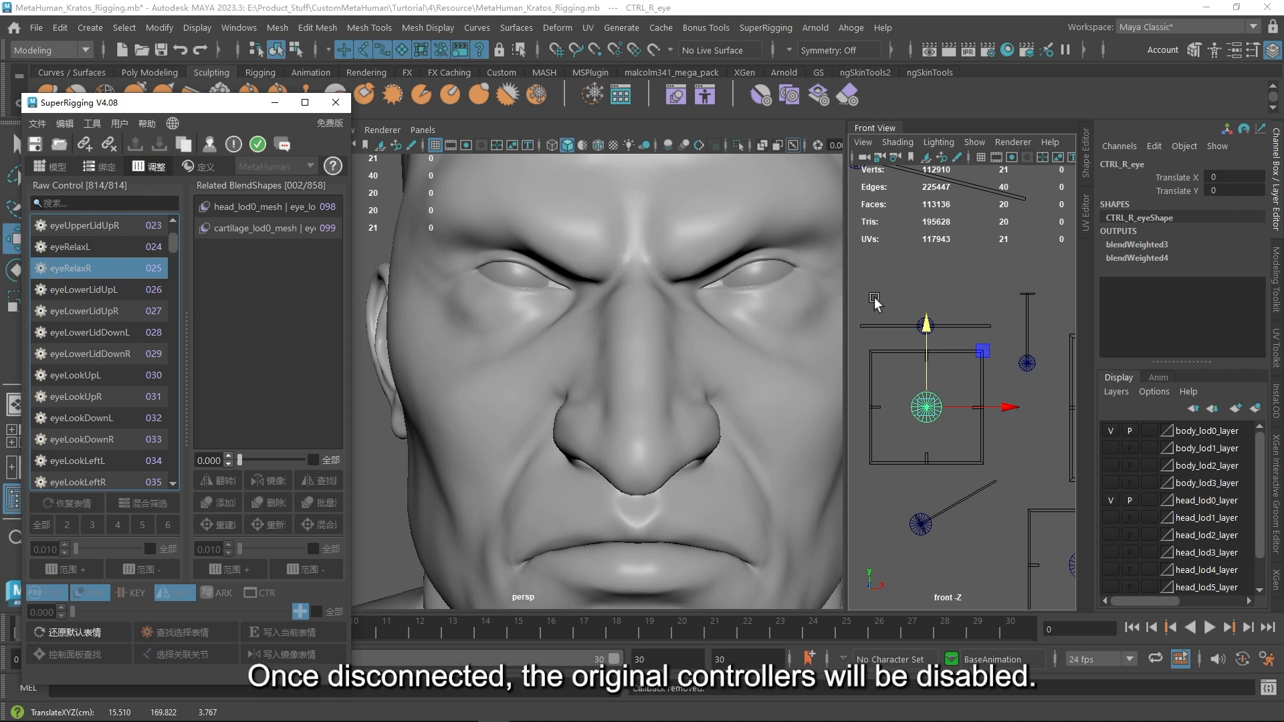
left_click_drag(932, 339, 951, 380)
key("ctrl+z")
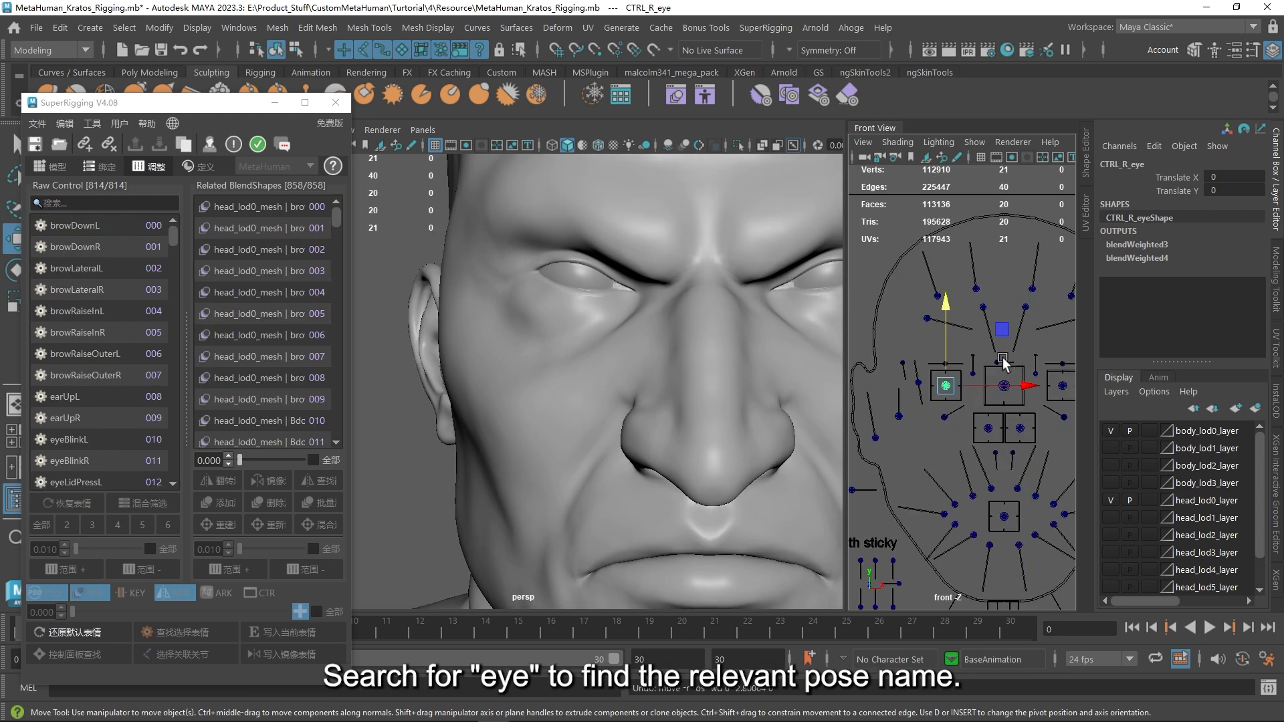
Search the raw controls for "eye" and open the eyeLookDownR expression for blend shape editing
left_click(112, 204)
type("eye")
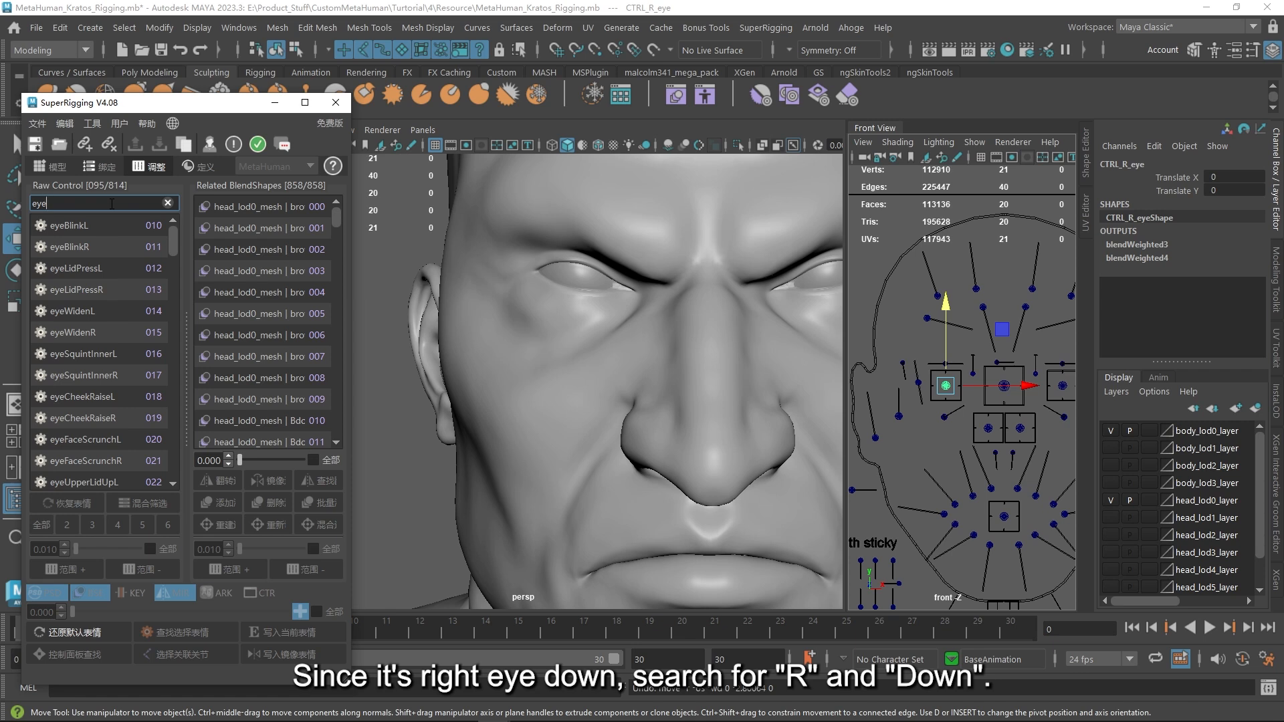
scroll(178, 242, "down", 2)
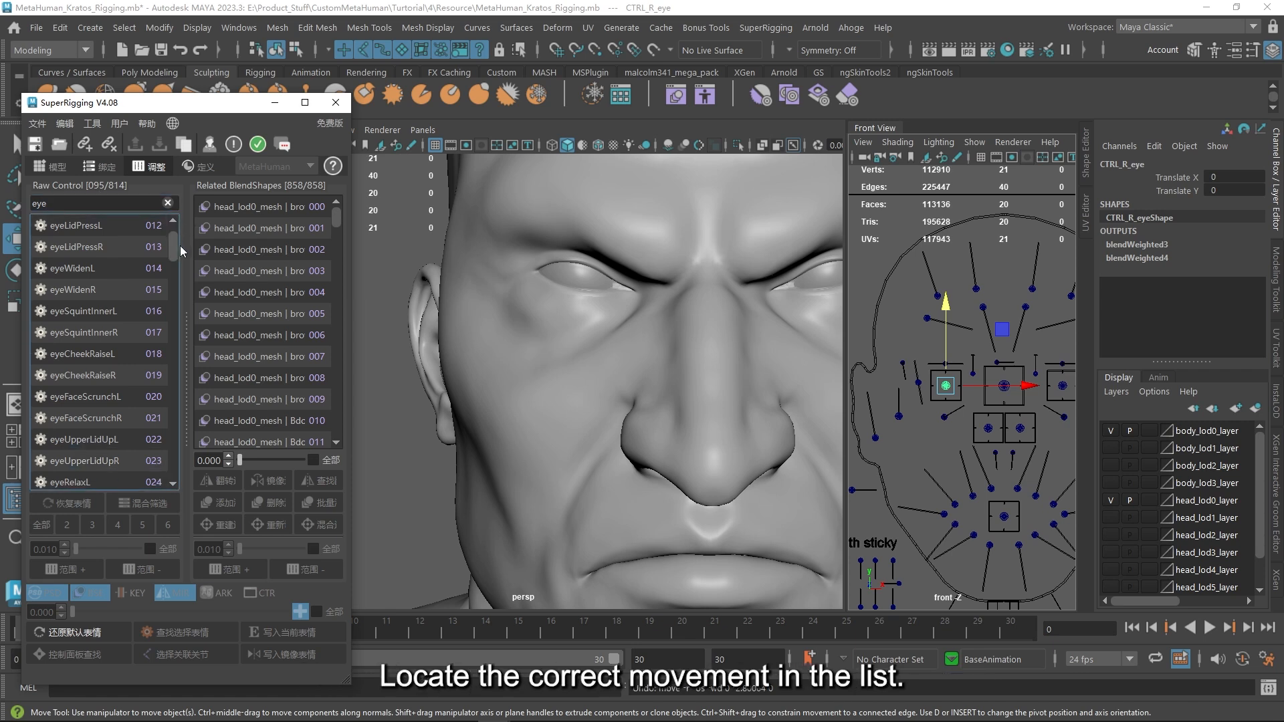
scroll(183, 253, "down", 2)
left_click(100, 268)
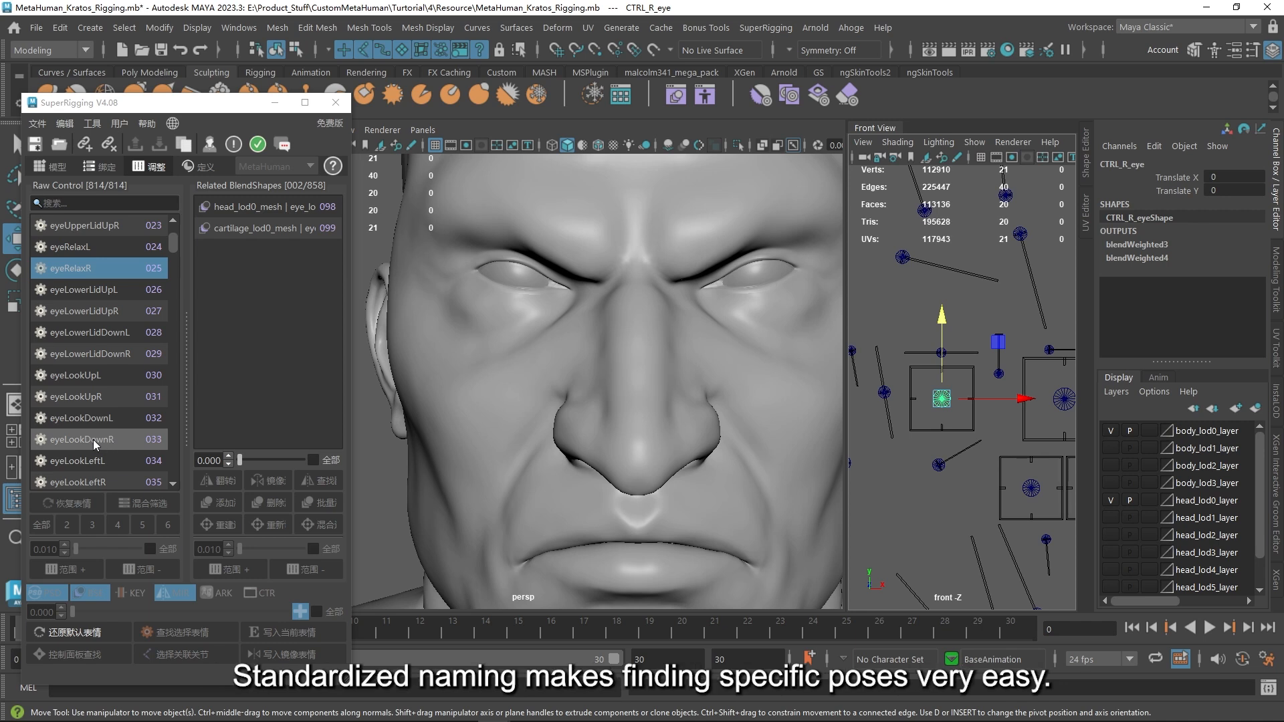
double_click(96, 439)
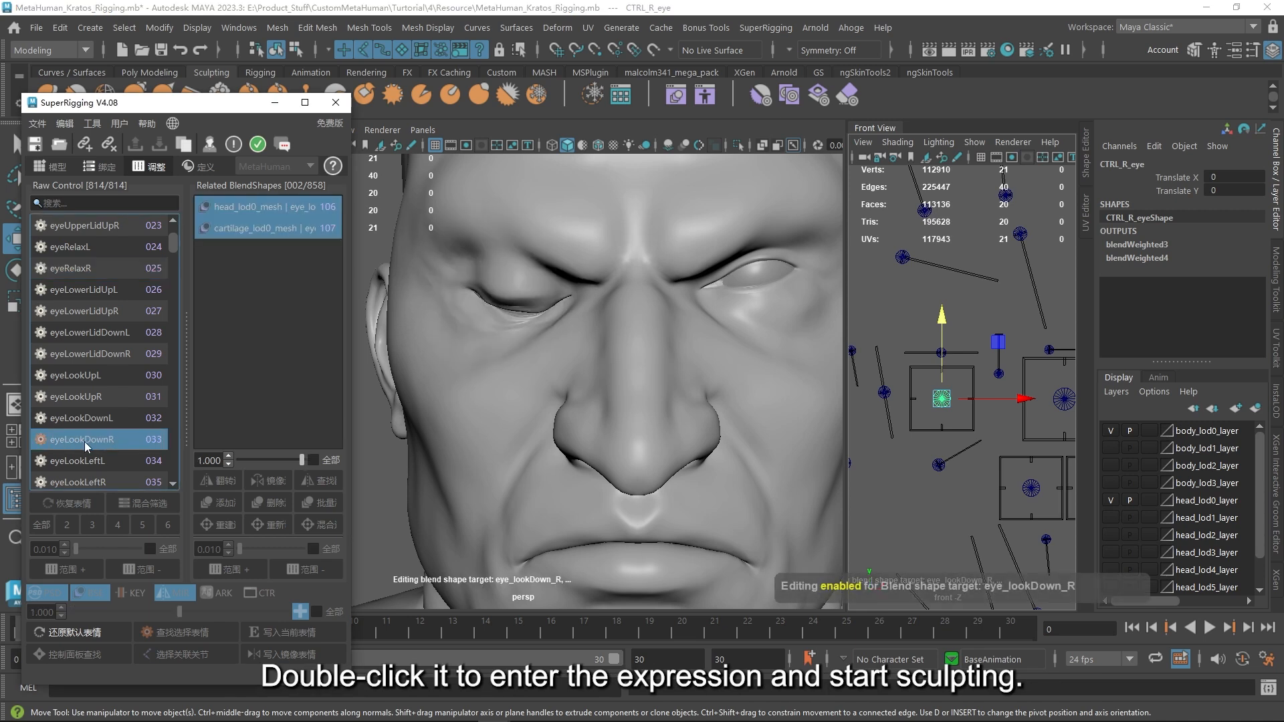
Filter the raw controls by "eyelook" and examine the right eyelid in the look-down pose
left_click(100, 202)
type("eyelook")
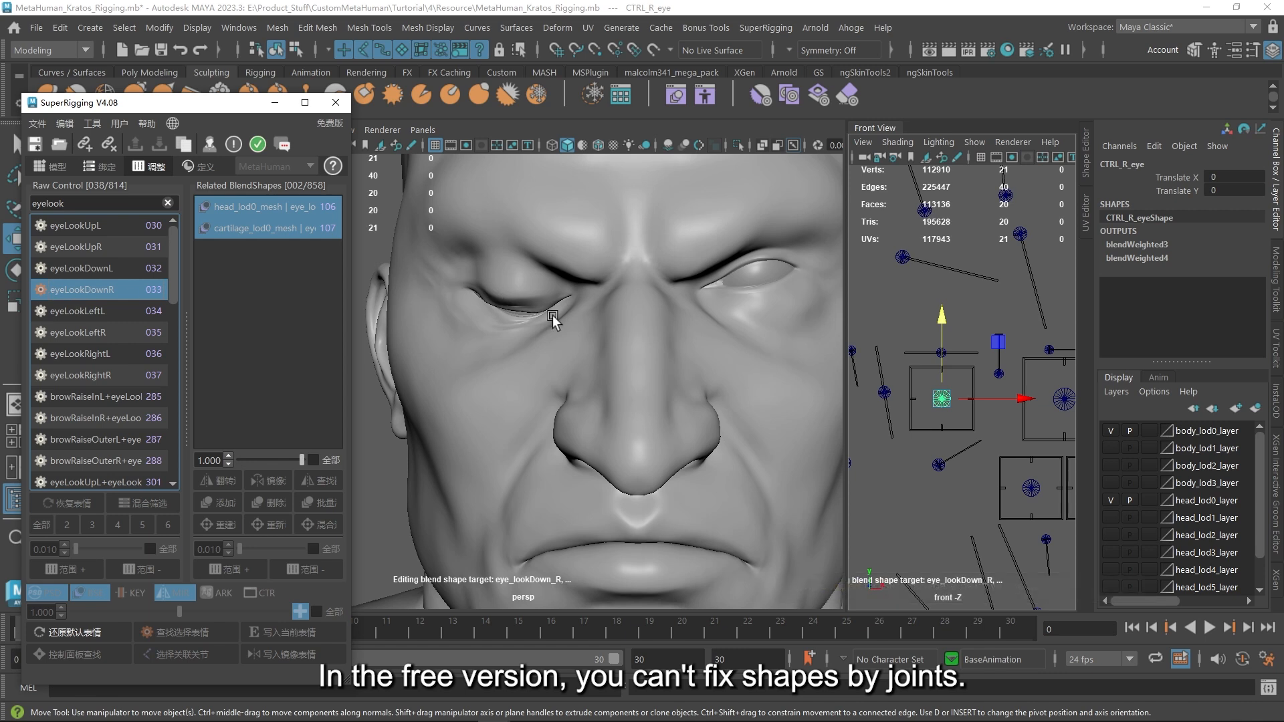
left_click_drag(571, 310, 545, 298, "alt")
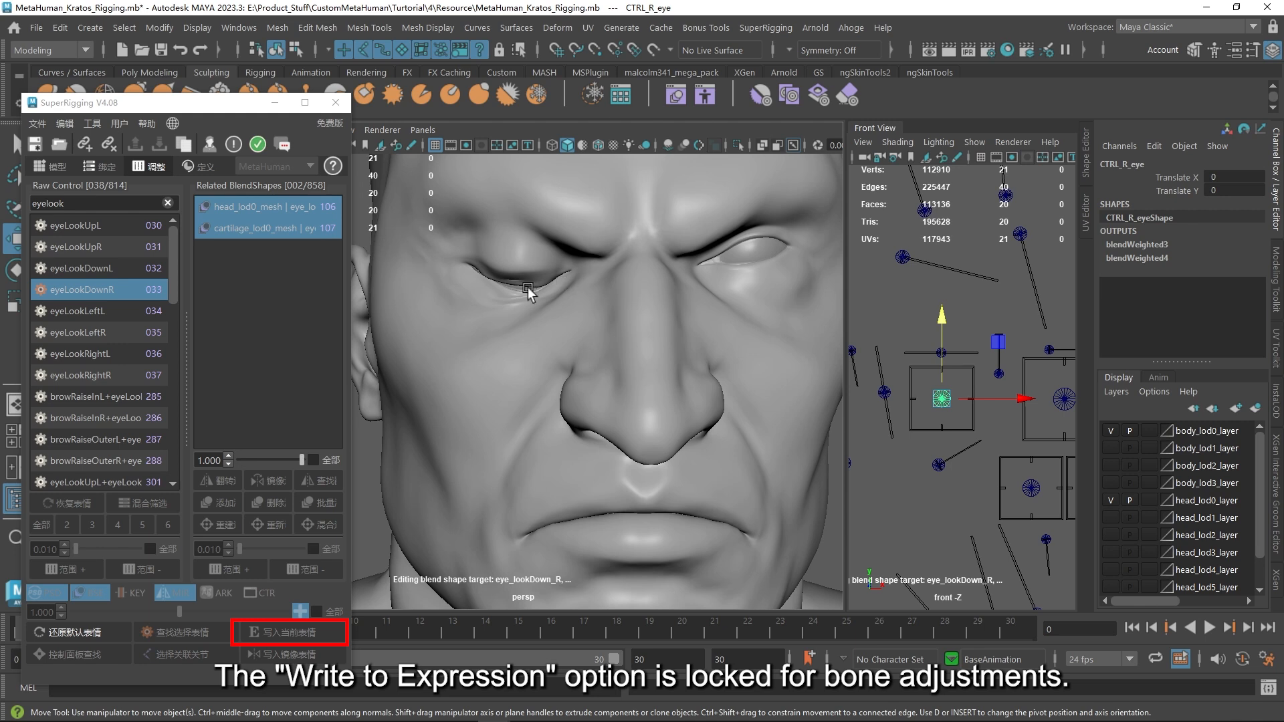
Open the Shape Editor, find the eye_lookDown_R target among the head blend shapes, and close the editor
left_click(1089, 164)
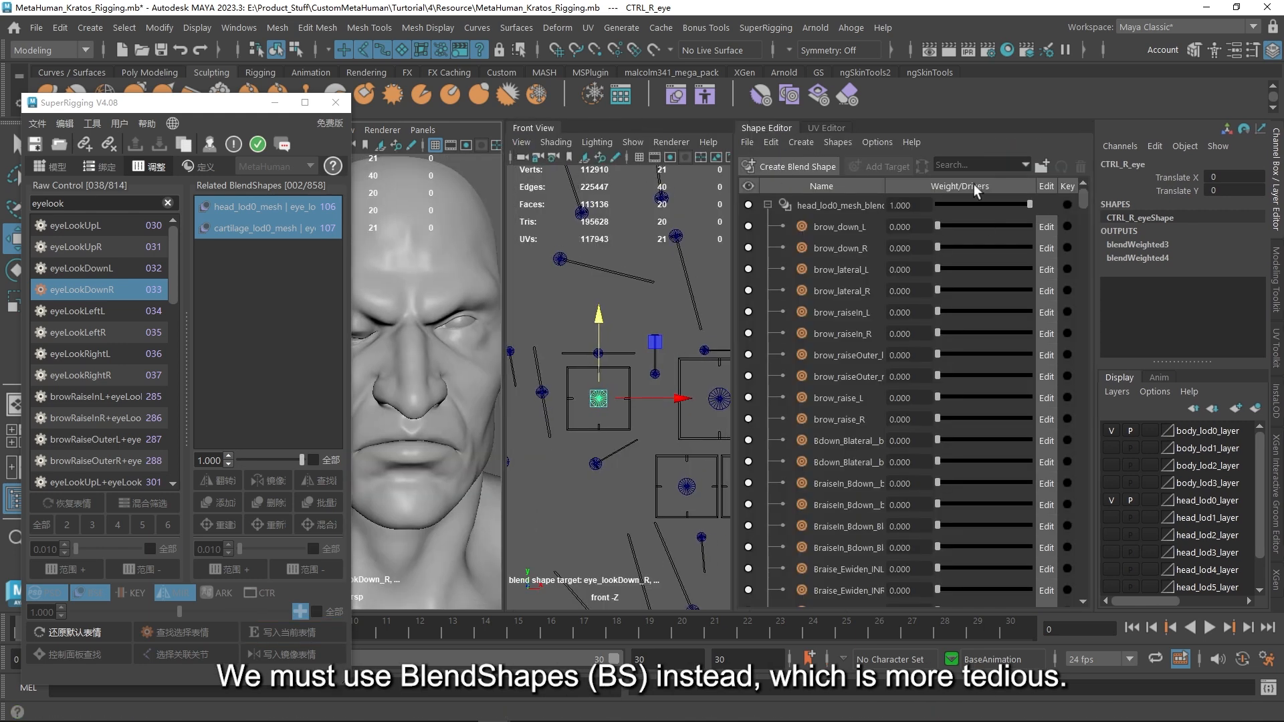
scroll(998, 253, "down", 15)
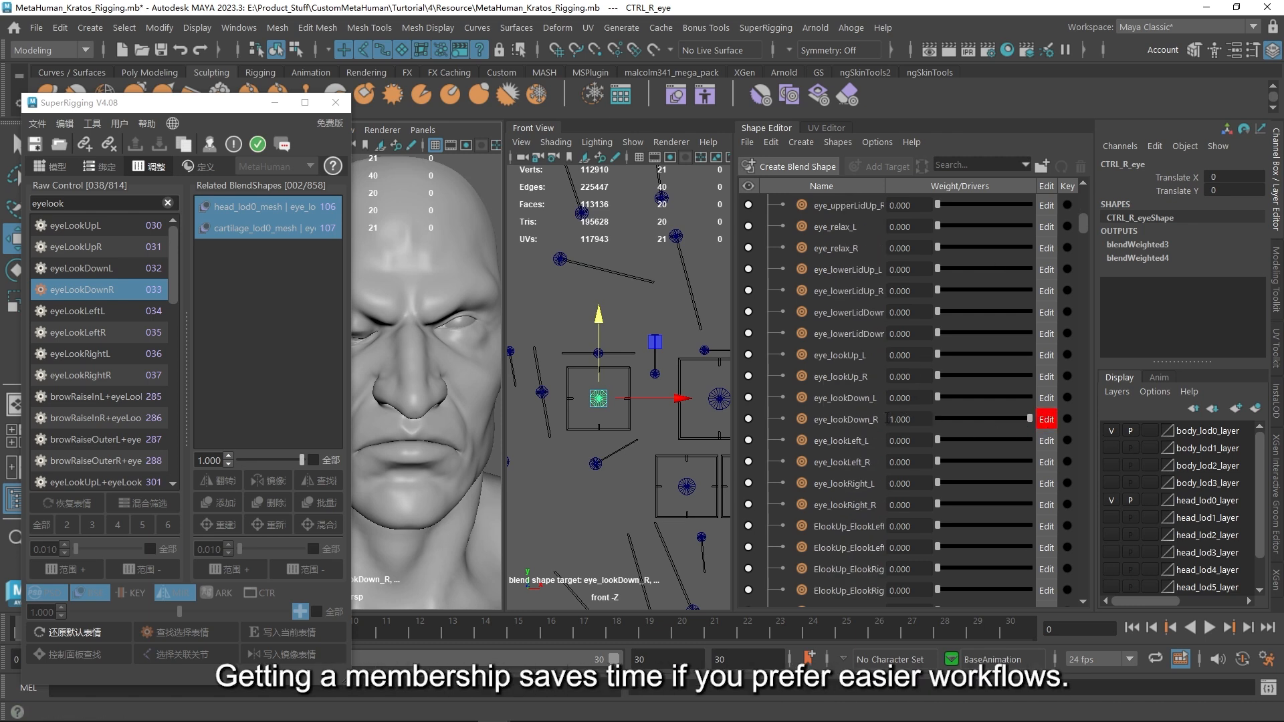
left_click(781, 129)
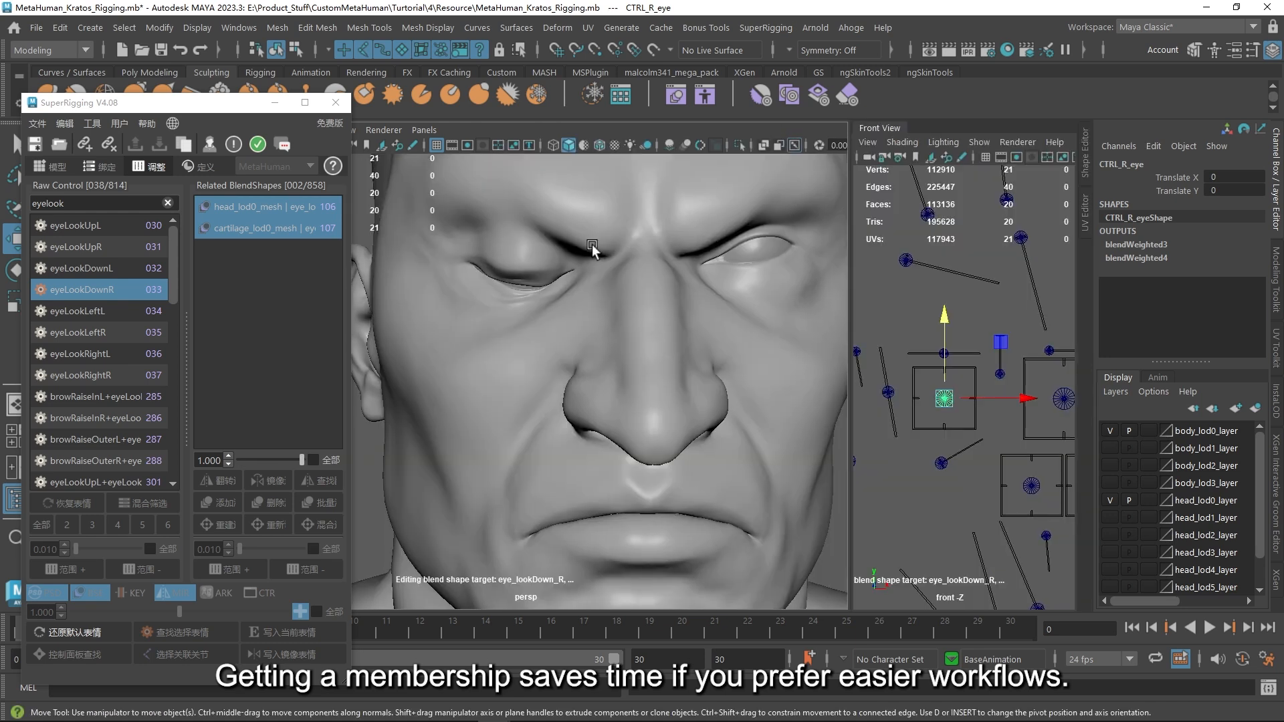
Select head_lod0_mesh and sculpt its right upper eyelid in the look-down pose with the Grab brush, adjusting the brush size
scroll(529, 215, "down", 2)
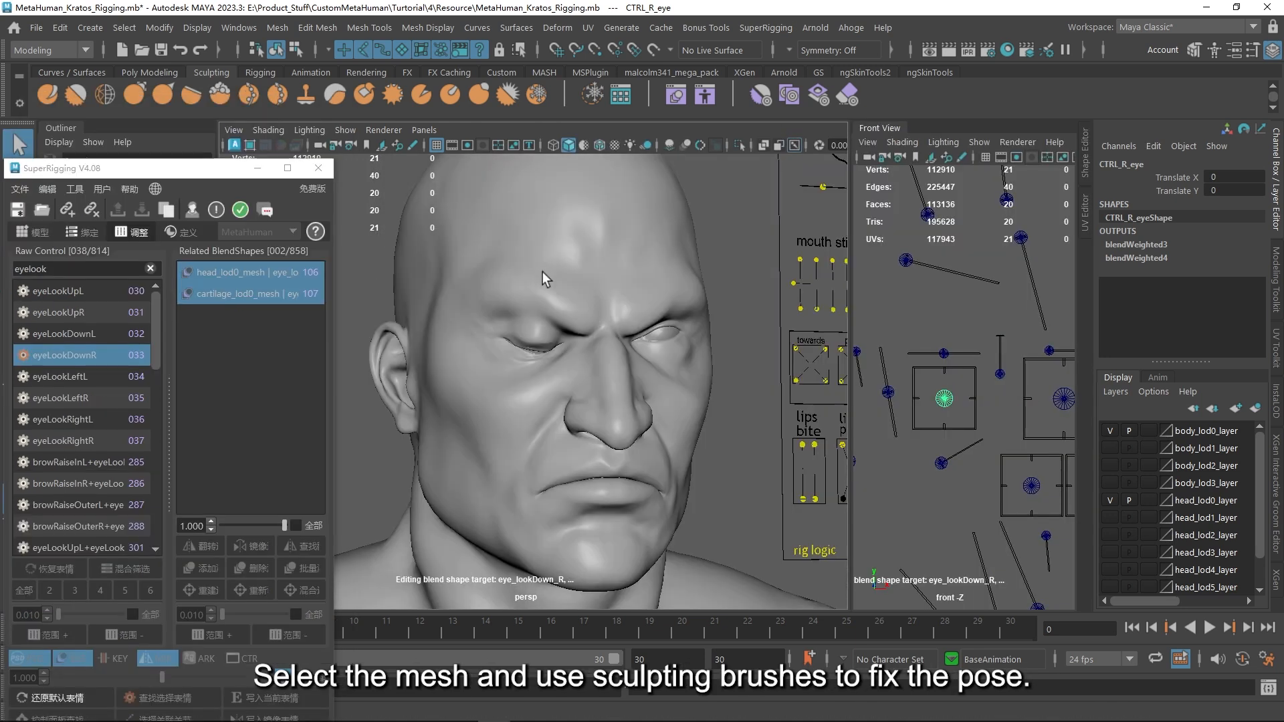
left_click(511, 292)
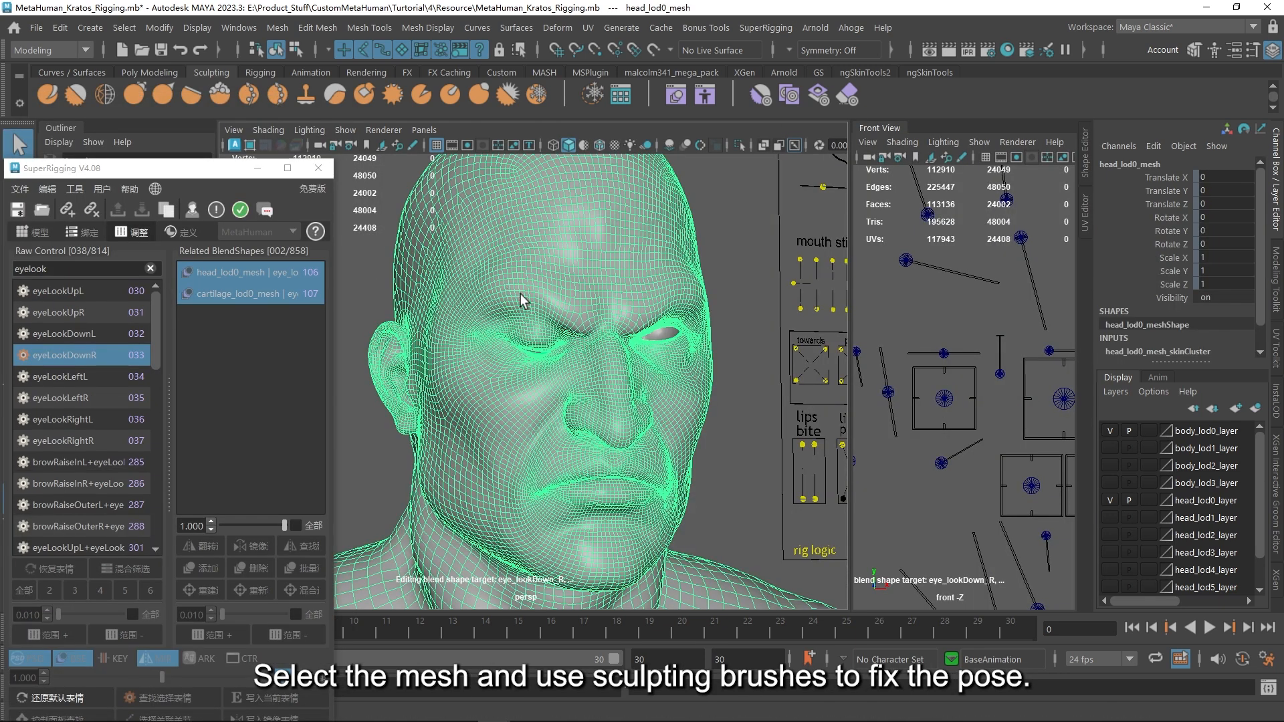
scroll(528, 289, "up", 5)
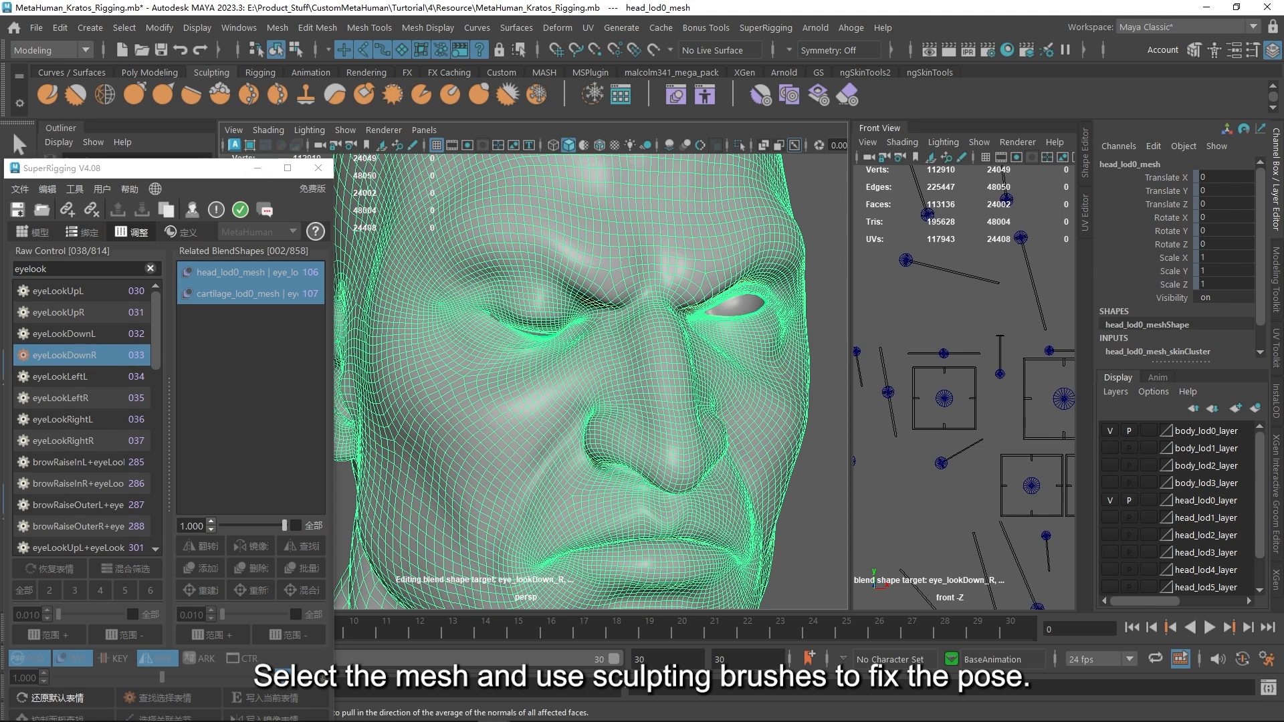
left_click(133, 94)
scroll(515, 246, "up", 4)
middle_click_drag(516, 246, 572, 375, "alt")
scroll(589, 369, "up", 2)
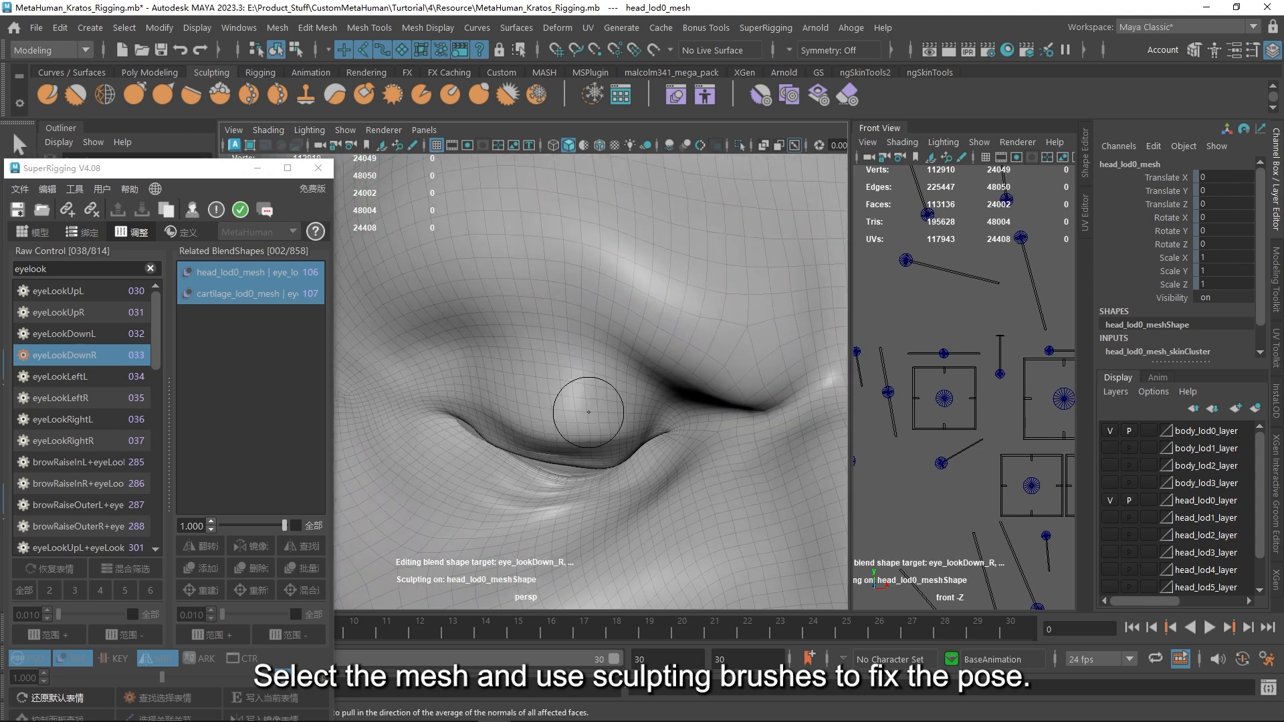
key("b")
left_click_drag(568, 406, 574, 406)
mouse_move(574, 406)
left_mouse_down()
mouse_move(602, 406)
mouse_move(570, 377)
mouse_move(628, 358)
left_mouse_up()
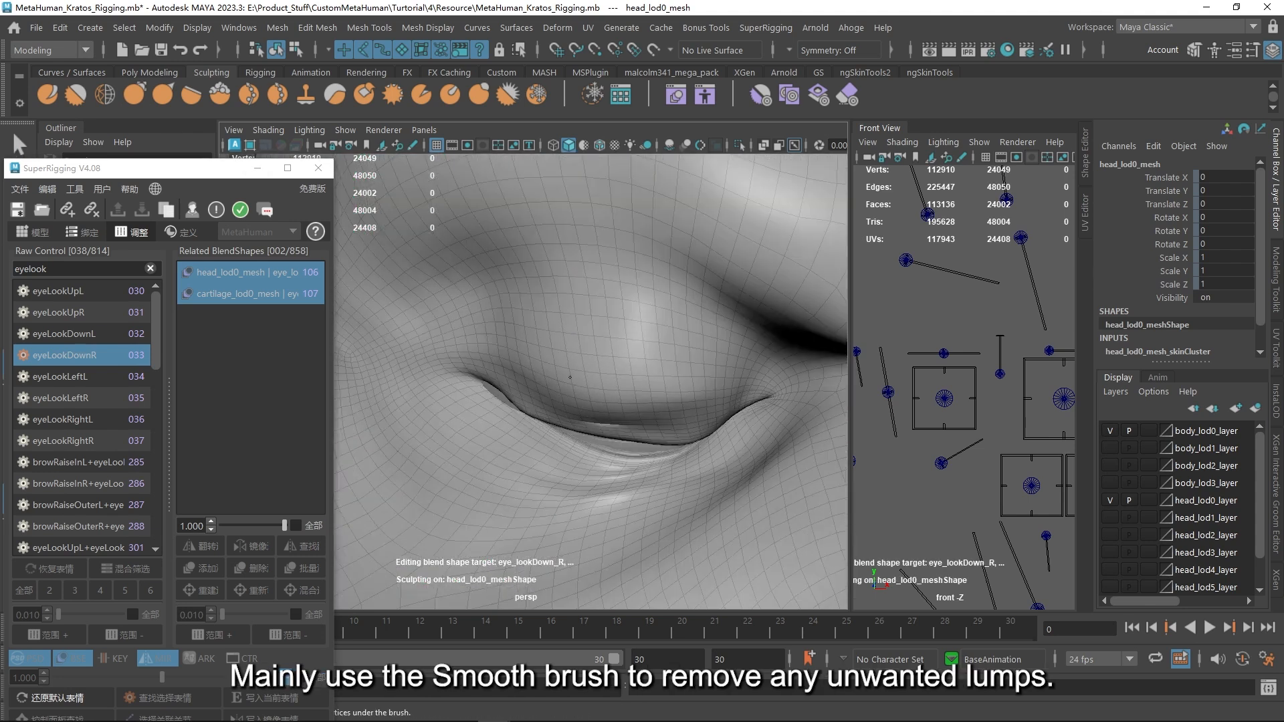
Smooth the lumps along the right eyelid and refine its inner corner with the Grab brush
scroll(669, 394, "up", 3)
middle_click_drag(489, 339, 584, 363, "alt")
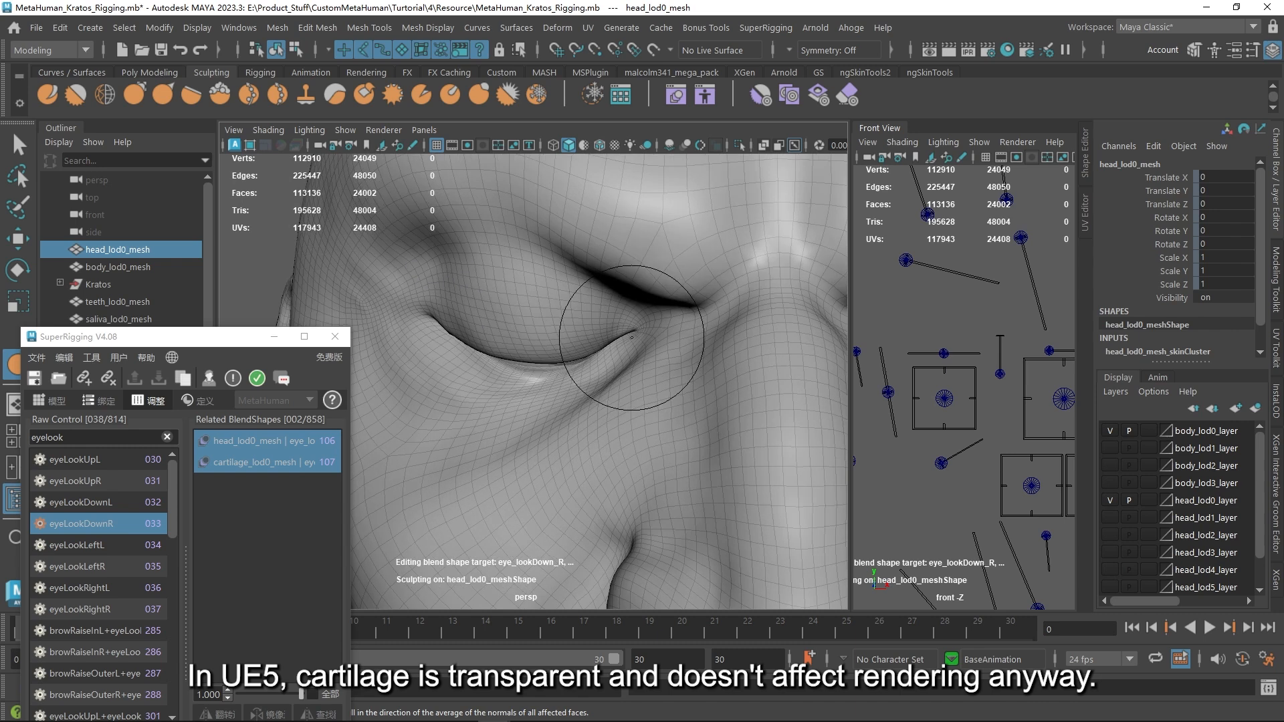
left_click_drag(631, 337, 609, 342)
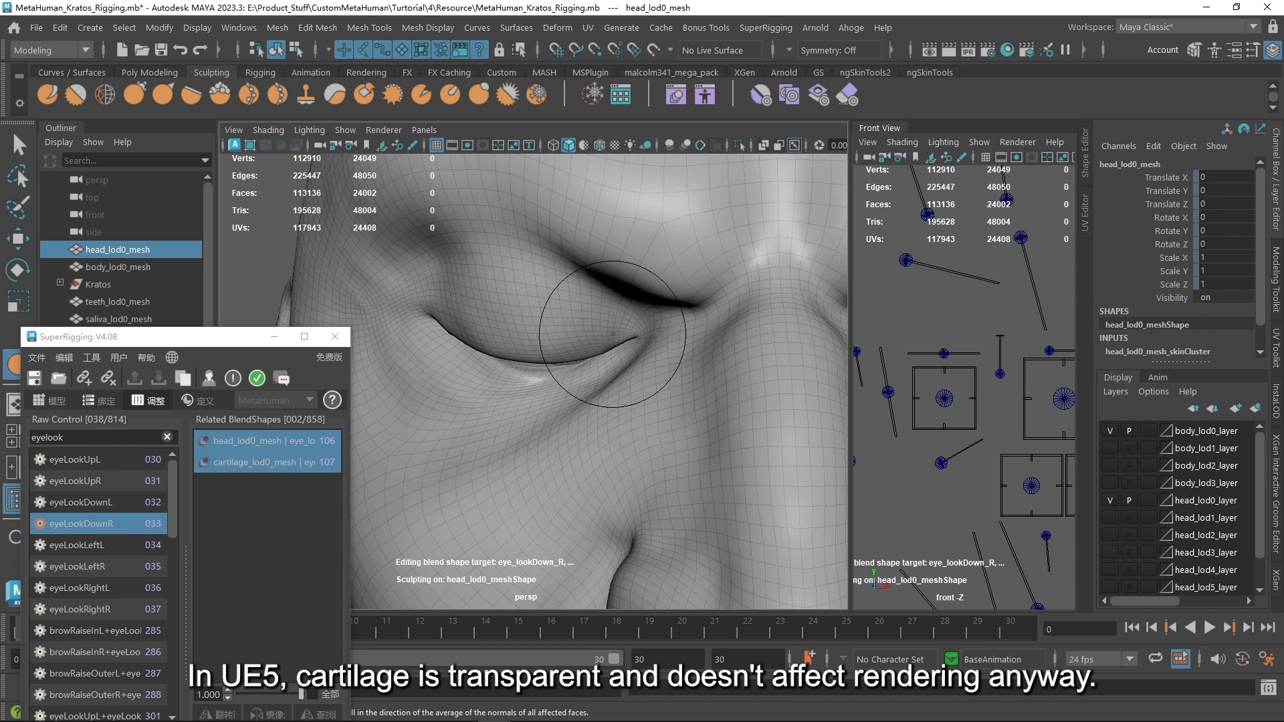
right_click_drag(596, 339, 559, 306, "alt")
left_click_drag(559, 305, 564, 311, "alt")
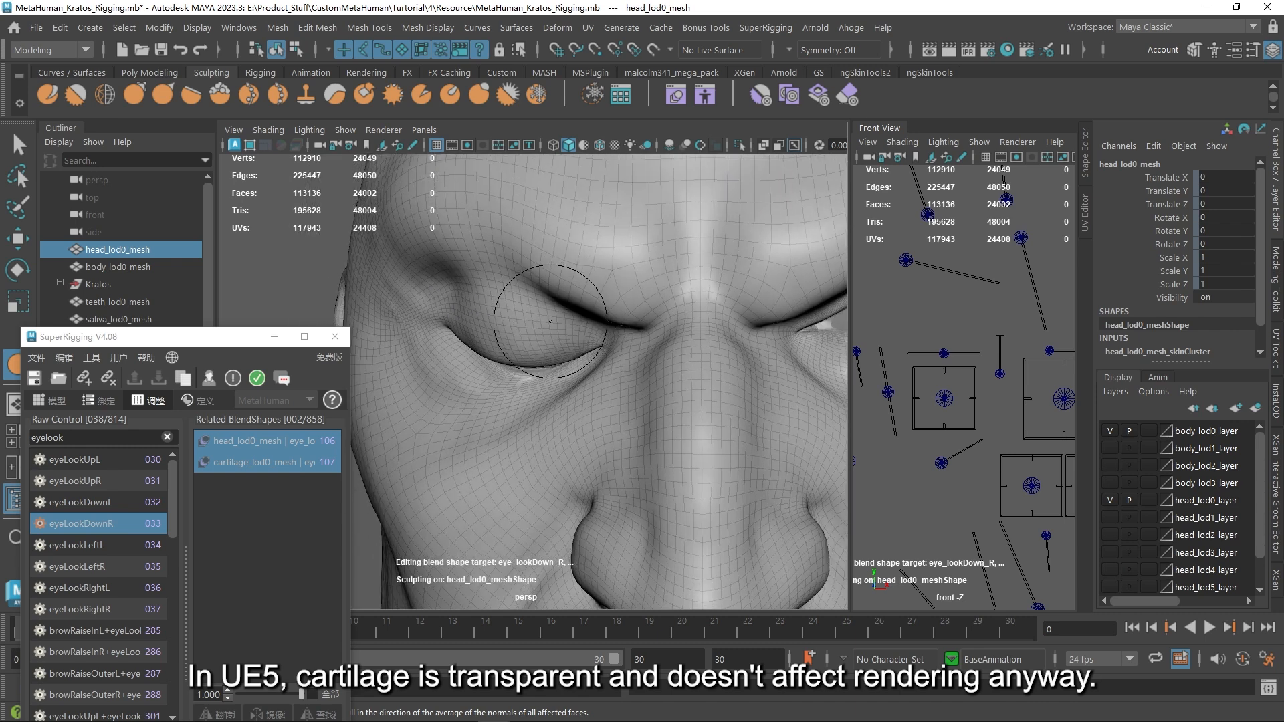
Open the eyeLookDownL expression in SuperRigging for blend shape editing
left_click_drag(235, 343, 270, 158)
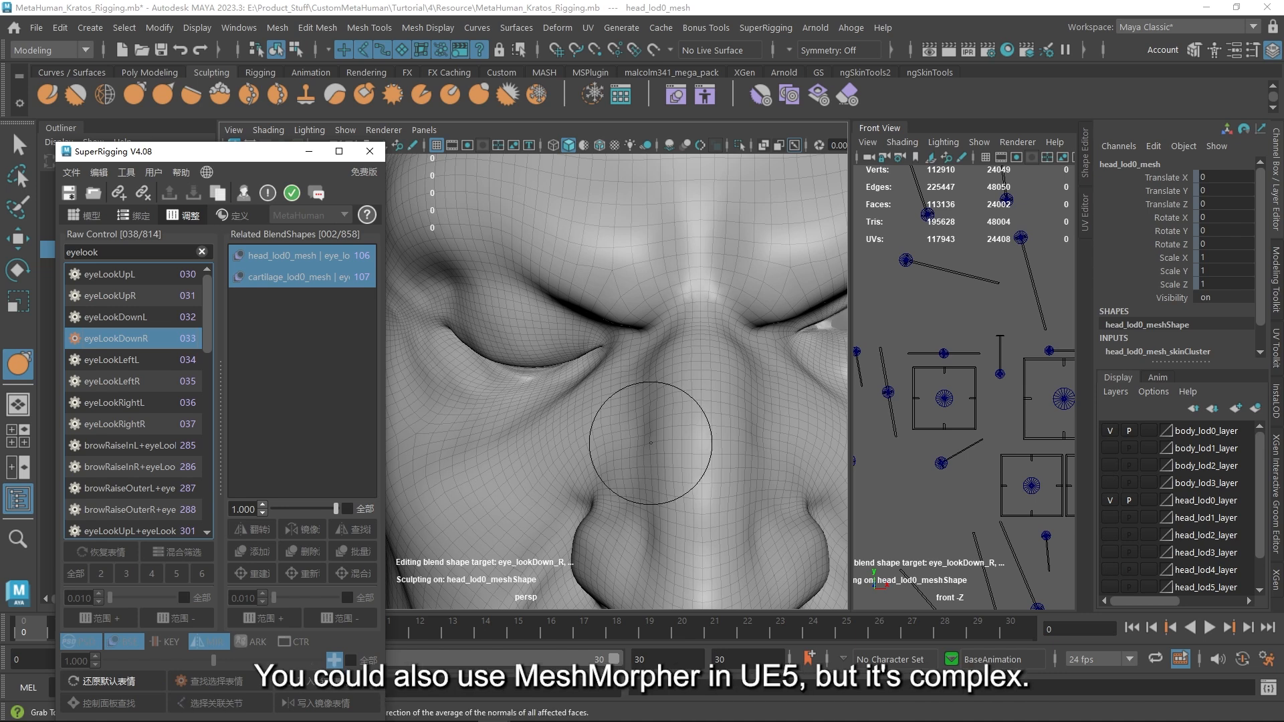
right_click_drag(728, 323, 709, 323, "alt")
middle_click_drag(725, 321, 587, 318, "alt")
right_click_drag(650, 322, 653, 291, "alt")
middle_click_drag(502, 346, 516, 350, "alt")
double_click(127, 318)
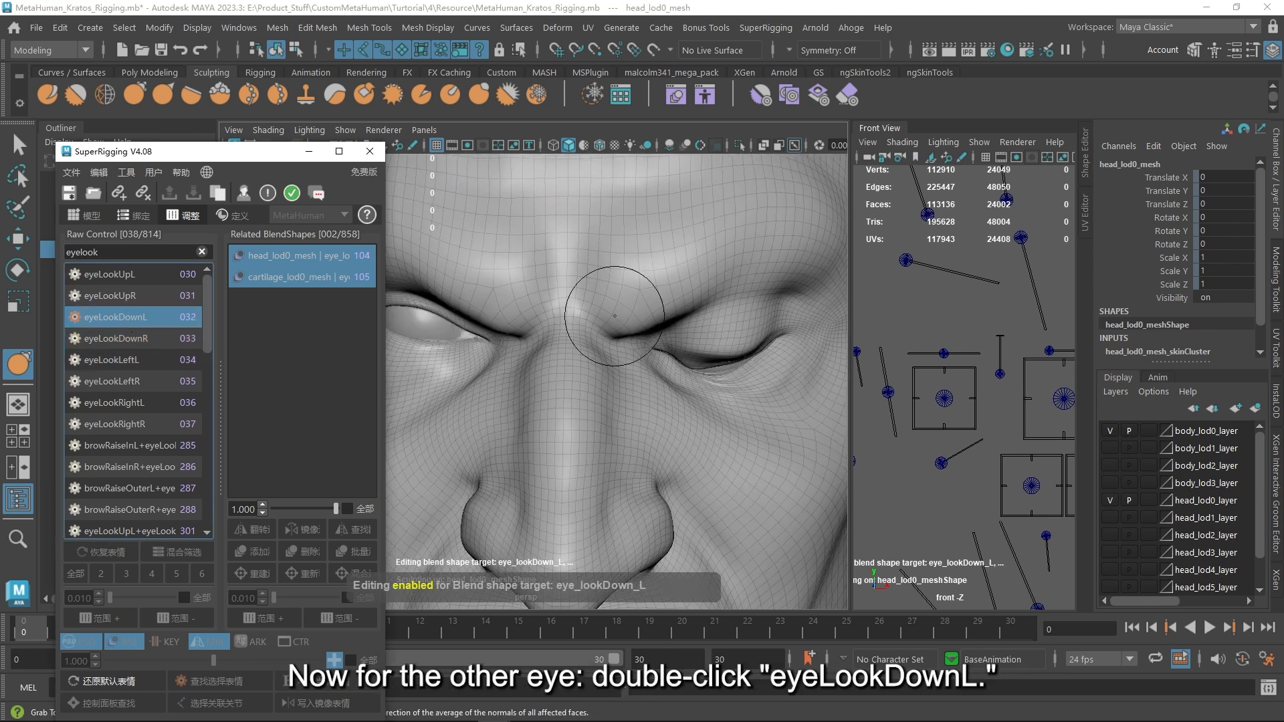
Sculpt the left eyelid's inner corner and lid line in the look-down pose with the Smooth and Grab brushes
left_click_drag(676, 316, 595, 298, "alt")
right_click_drag(594, 298, 726, 295, "alt")
middle_click_drag(727, 295, 608, 324, "alt")
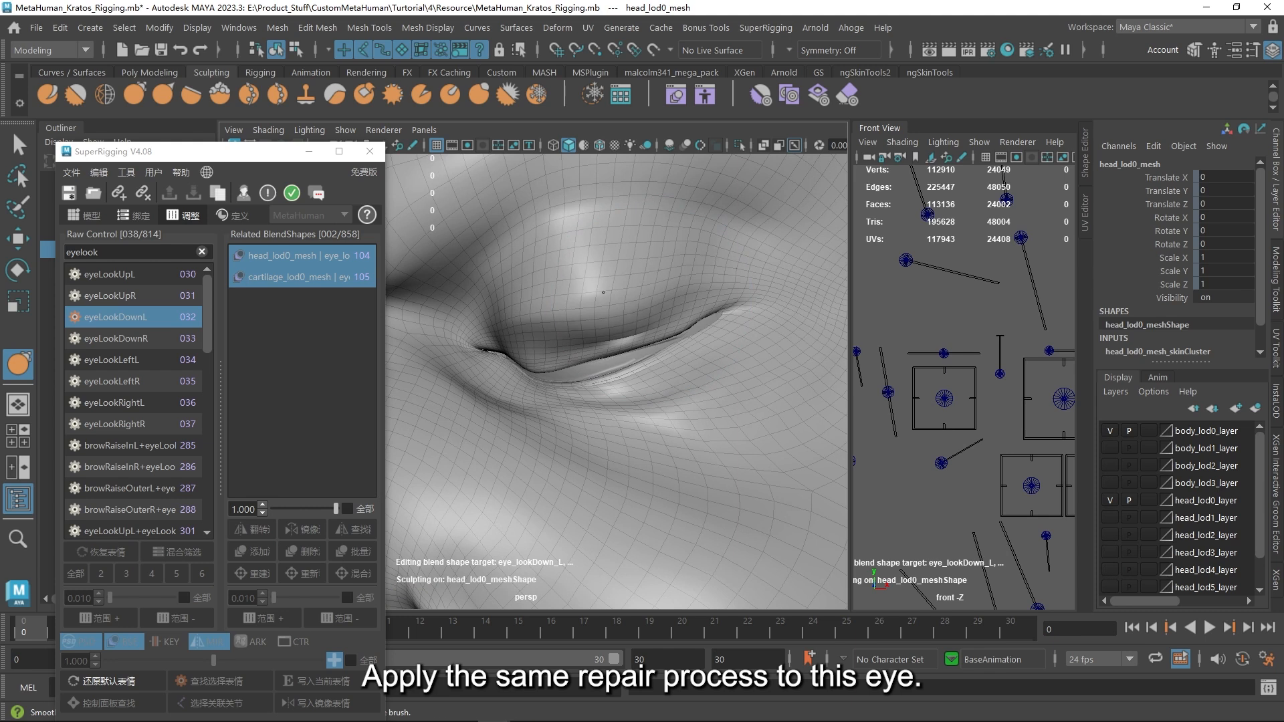
left_click_drag(649, 293, 521, 308, "alt")
right_click_drag(521, 308, 574, 321, "alt")
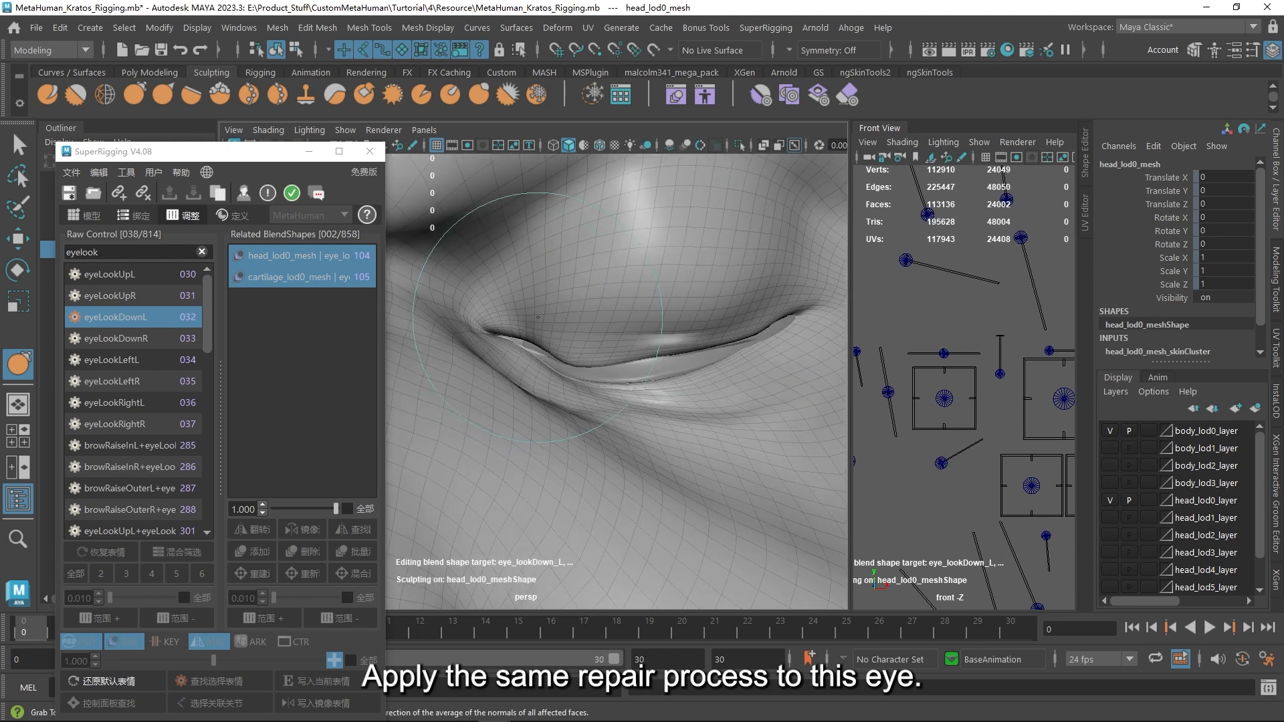
mouse_move(595, 303)
left_mouse_down("alt")
mouse_move(540, 331)
mouse_move(690, 338)
left_mouse_up("alt")
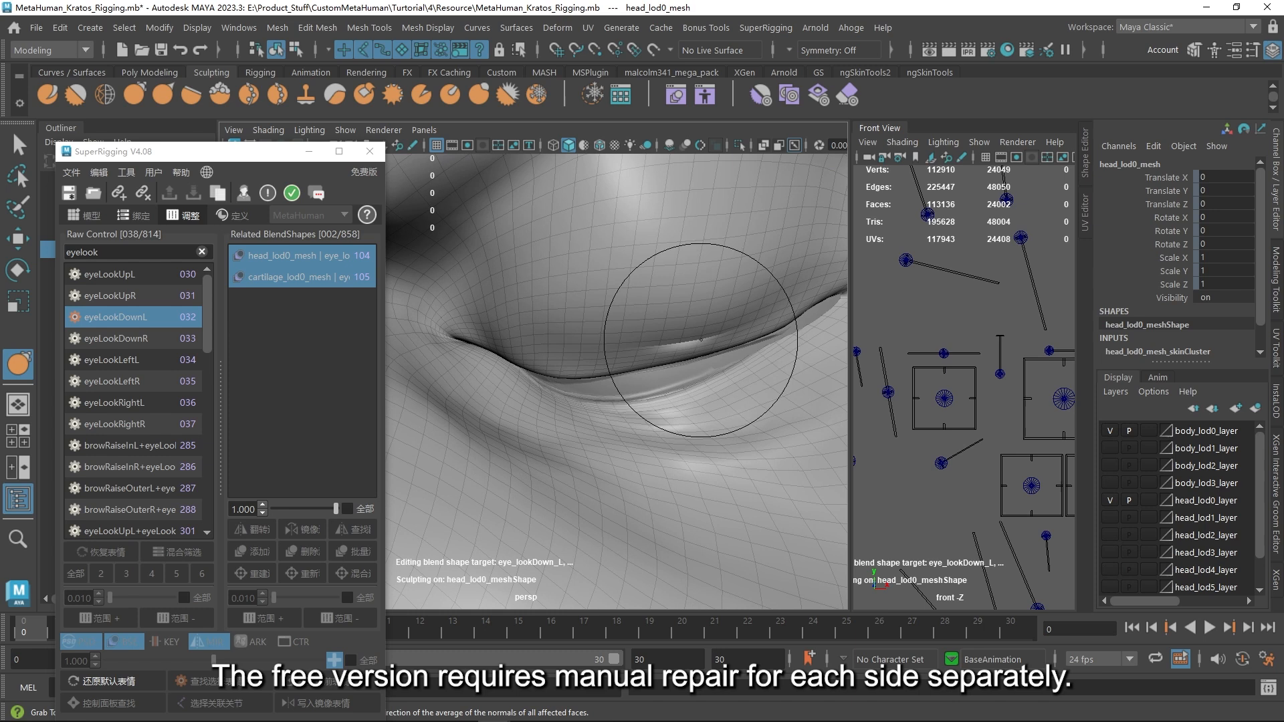
Refine the left eyelid's closing line and smooth the remaining creases below the lid
right_click_drag(679, 373, 628, 361, "alt")
middle_click_drag(638, 358, 565, 295, "alt")
mouse_move(638, 287)
left_mouse_down("alt")
mouse_move(682, 272)
mouse_move(617, 324)
mouse_move(514, 445)
left_mouse_up("alt")
mouse_move(653, 425)
left_mouse_down("alt")
mouse_move(616, 344)
mouse_move(658, 399)
mouse_move(588, 544)
mouse_move(705, 467)
mouse_move(544, 467)
mouse_move(599, 433)
mouse_move(549, 415)
left_mouse_up("alt")
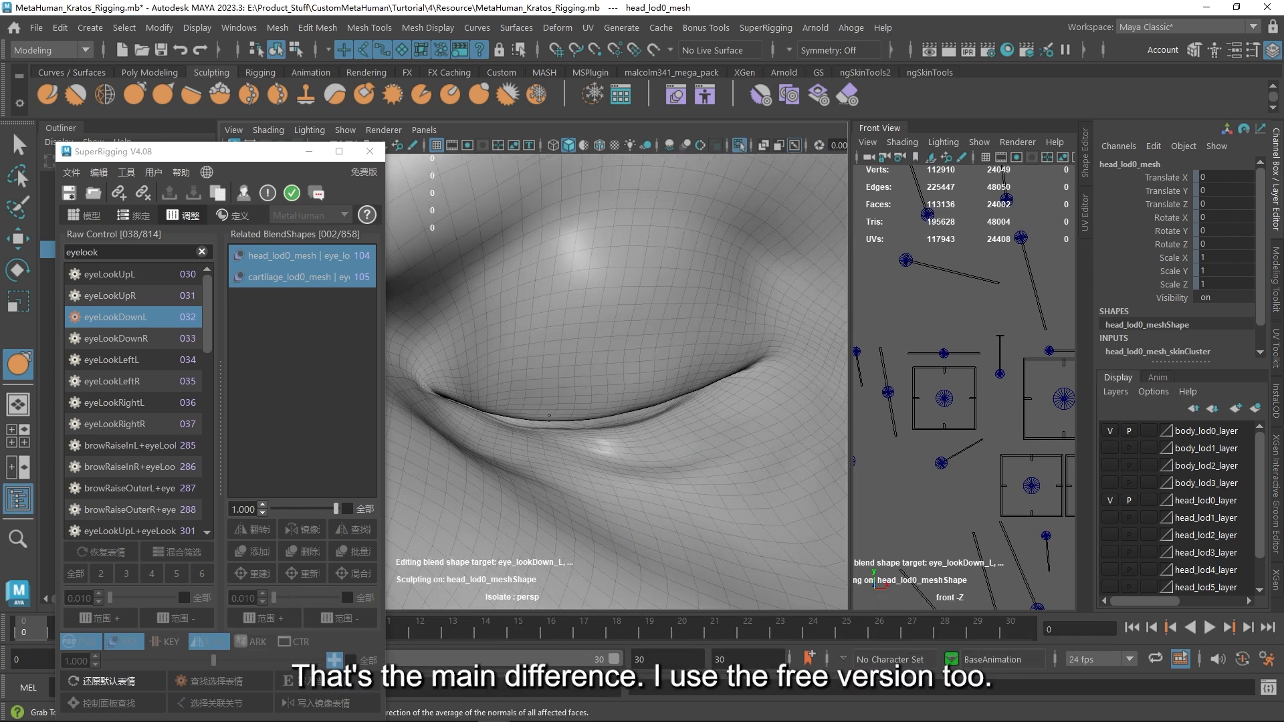
mouse_move(490, 364)
left_mouse_down("alt")
mouse_move(484, 403)
mouse_move(596, 359)
mouse_move(502, 355)
mouse_move(650, 366)
left_mouse_up("alt")
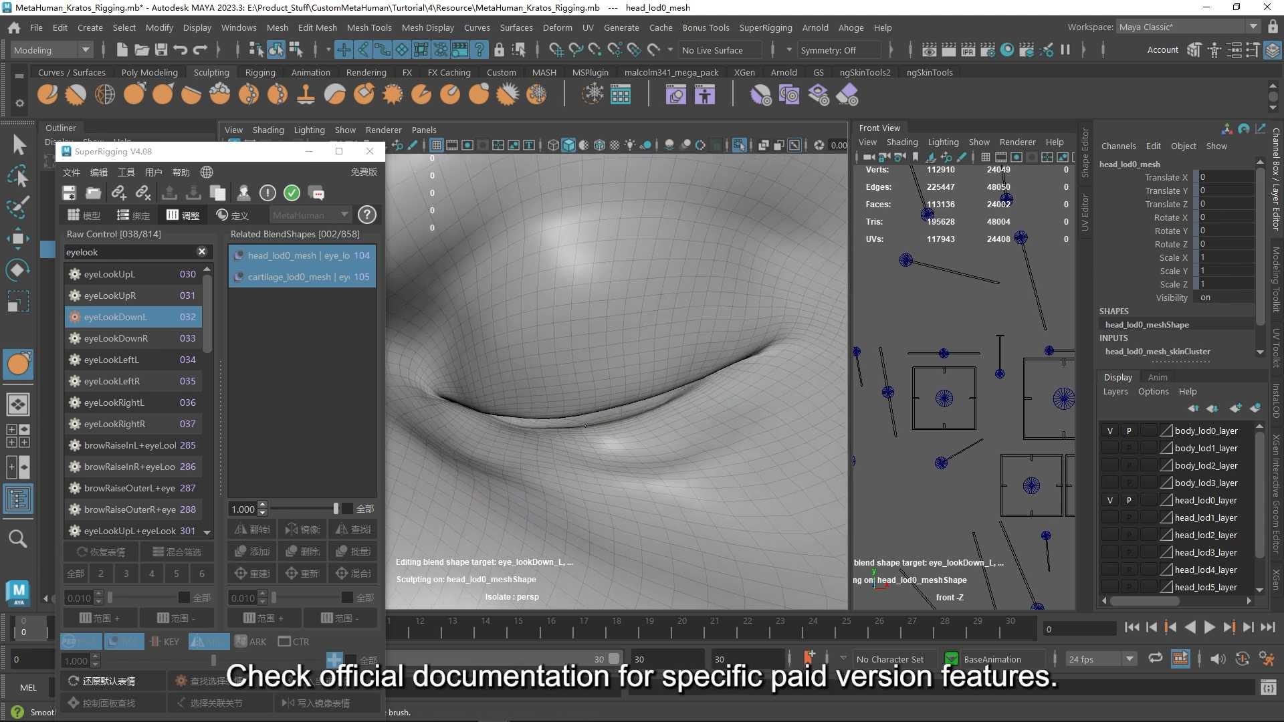
left_click_drag(618, 419, 600, 361, "alt")
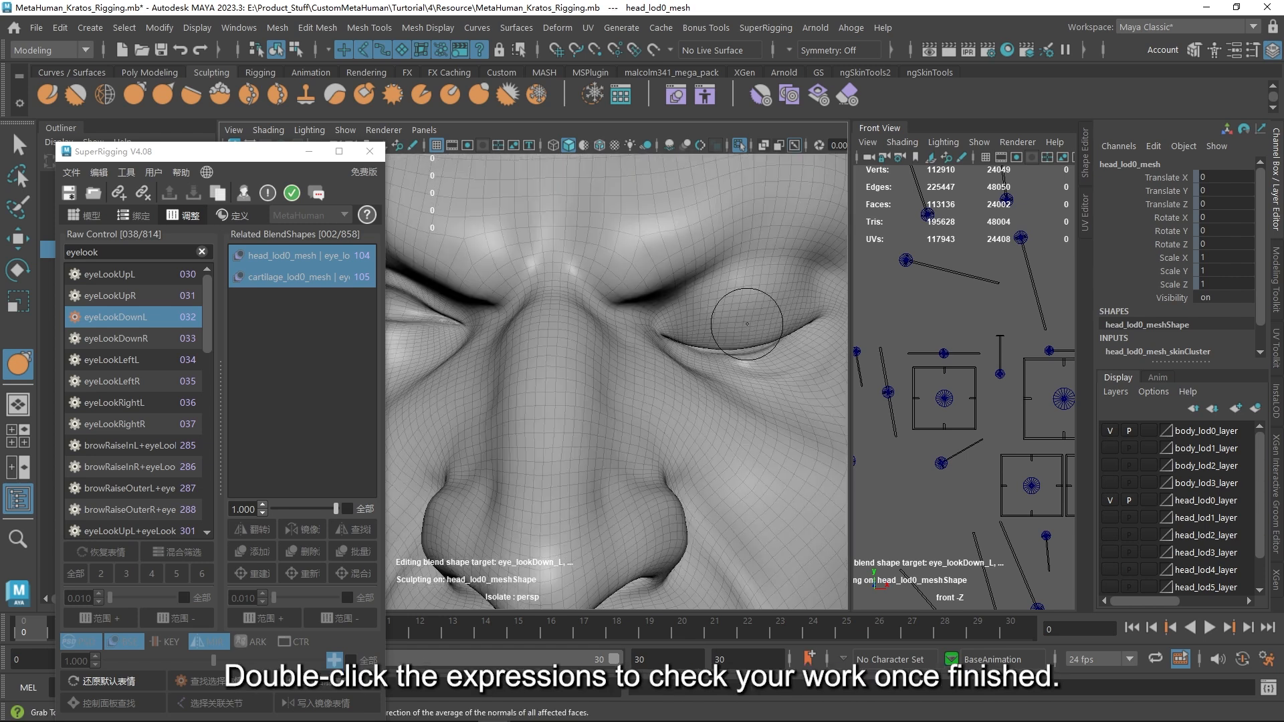
Alternate between the eyeLookDownR and eyeLookDownL expressions to compare the two corrected eyelids
double_click(134, 339)
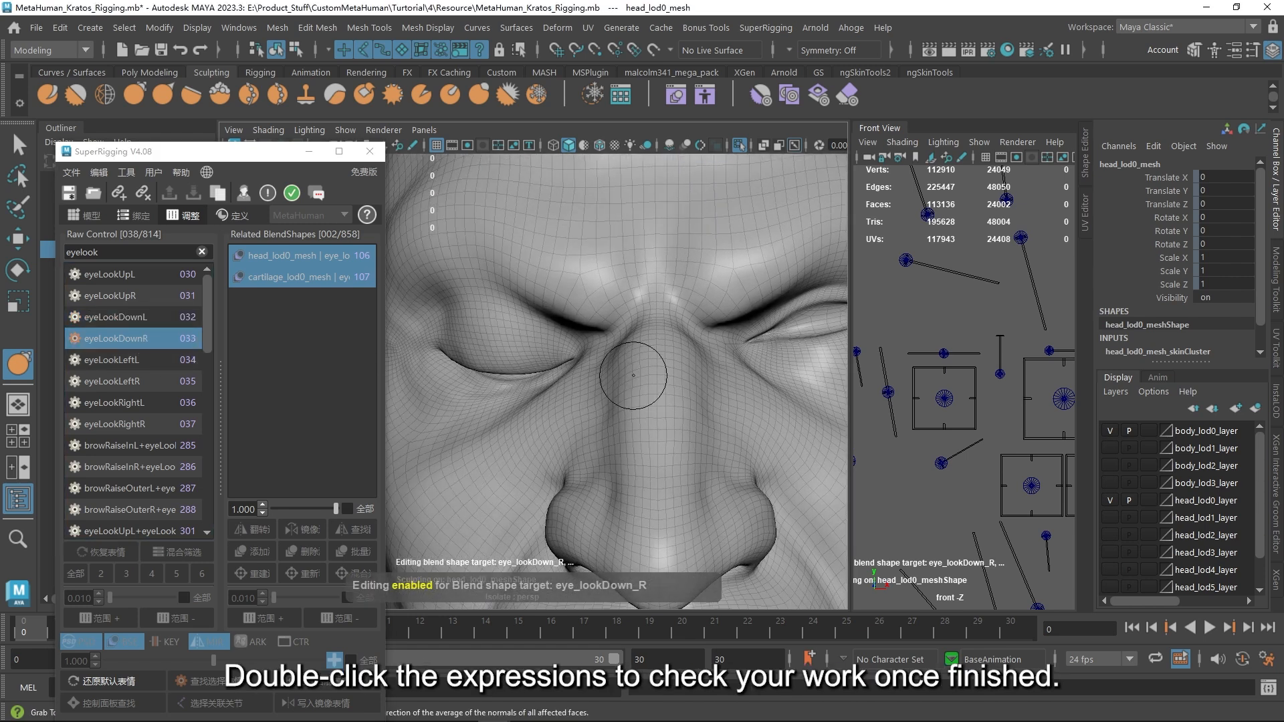
double_click(122, 322)
double_click(129, 341)
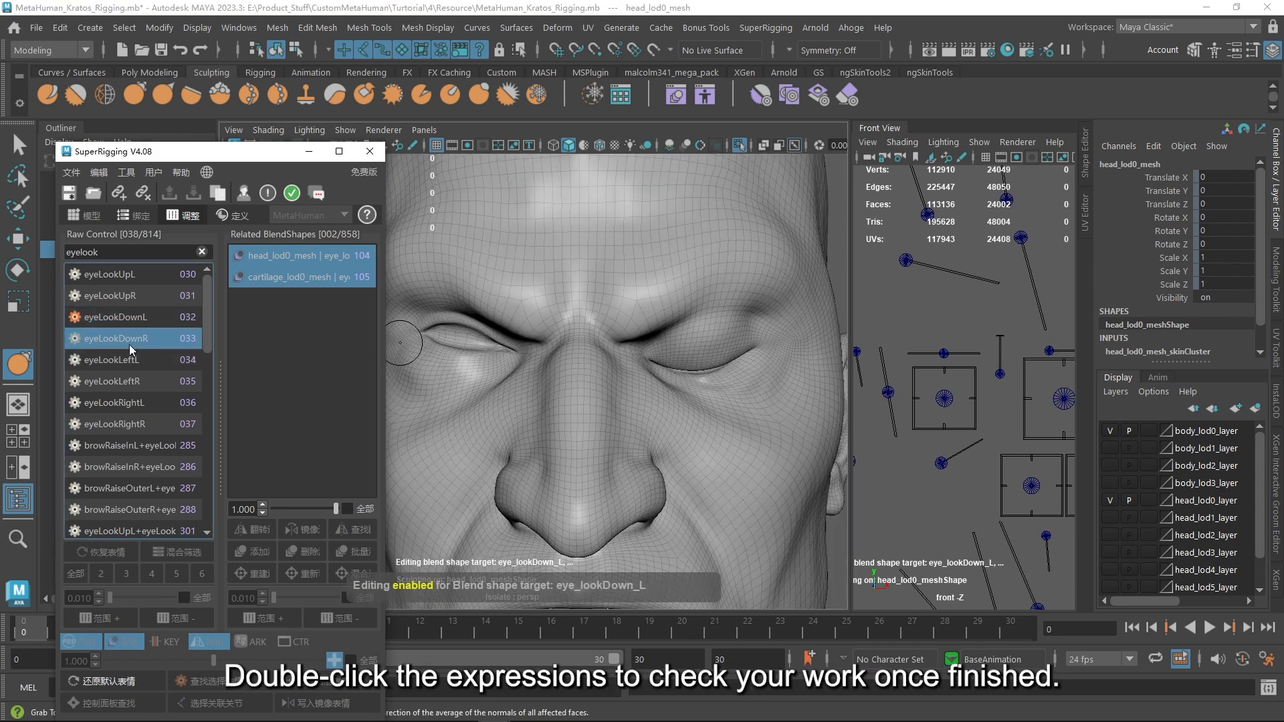
double_click(133, 320)
double_click(134, 338)
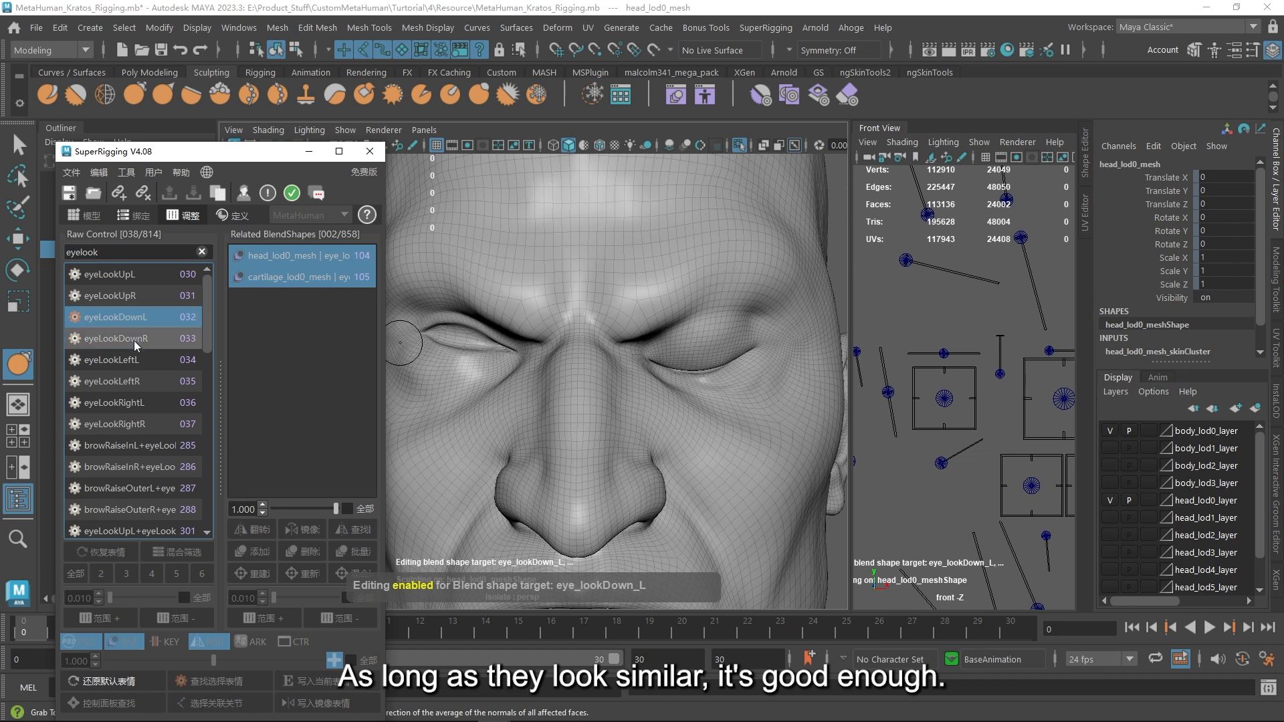
double_click(131, 320)
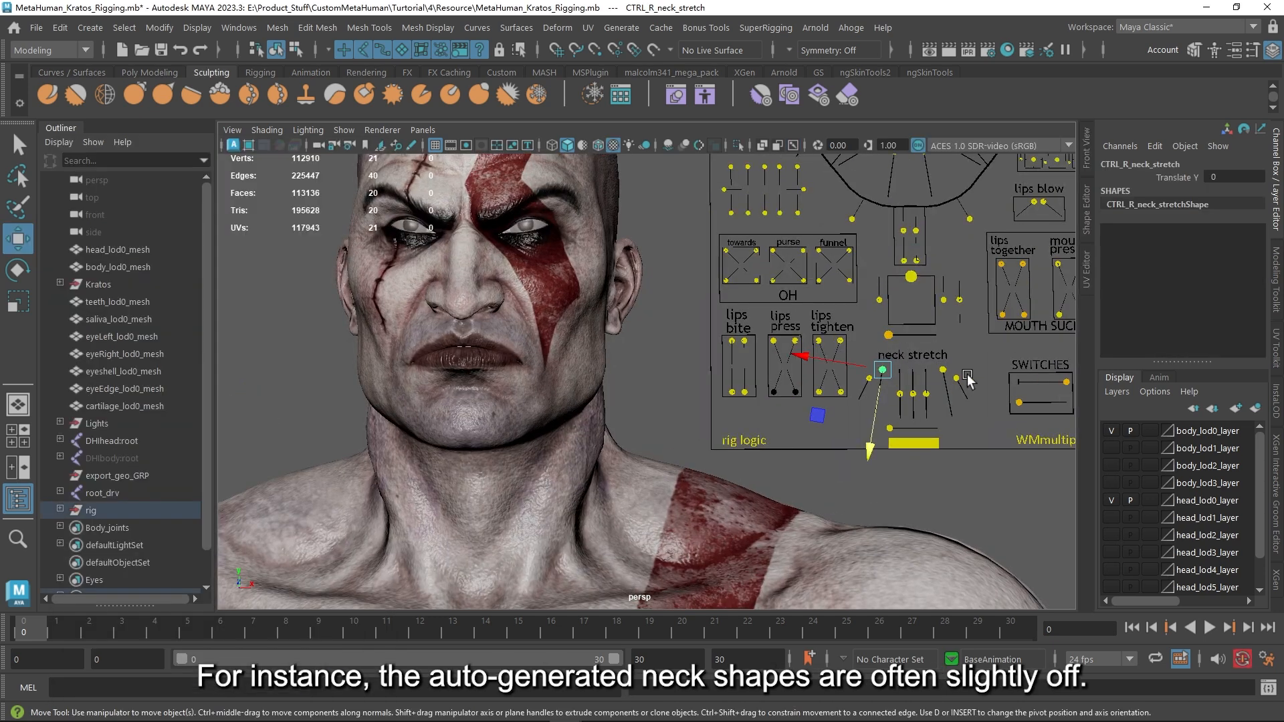
Pull down the neck stretch controllers in the original and MetaHuman_Kratos_FixBS scenes to compare the neck deformation
left_click(874, 416)
left_click_drag(875, 416, 868, 507)
mouse_move(568, 449)
left_mouse_down("alt")
mouse_move(478, 452)
mouse_move(576, 421)
mouse_move(579, 439)
left_mouse_up("alt")
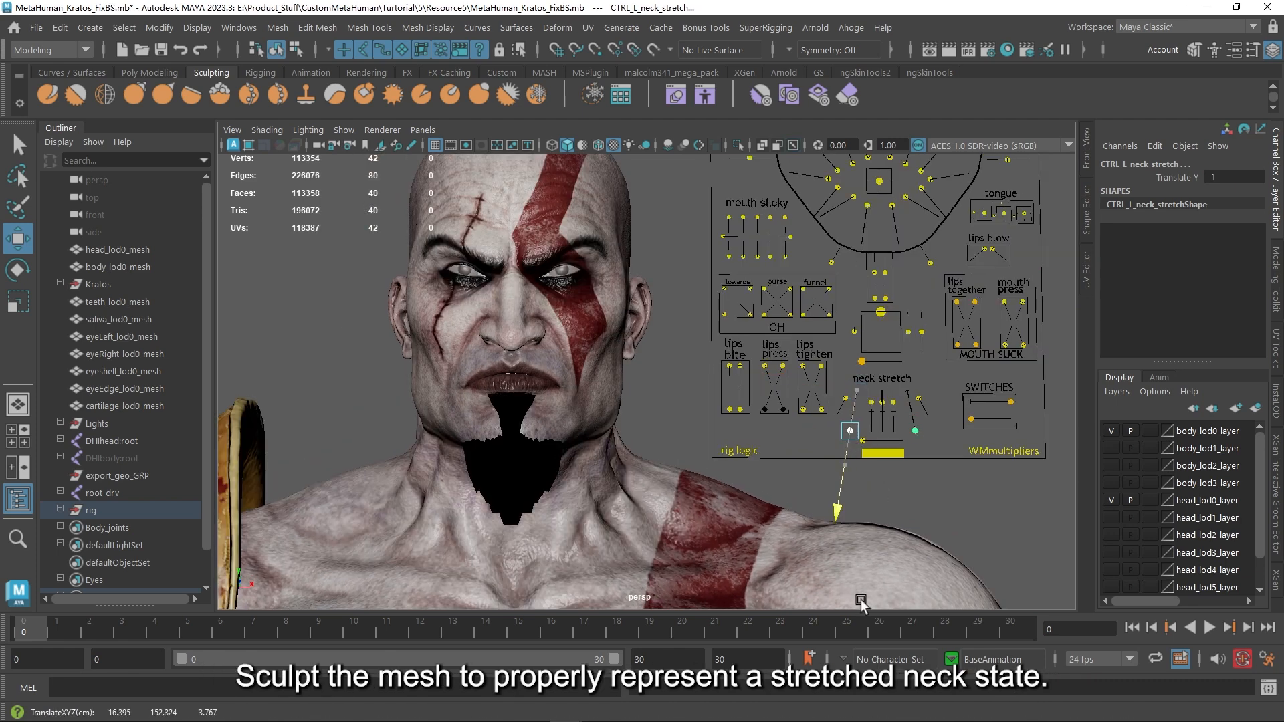
left_click_drag(860, 600, 861, 607)
left_click_drag(855, 589, 752, 501, "alt")
left_click_drag(834, 507, 836, 539)
left_click_drag(756, 501, 710, 468, "alt")
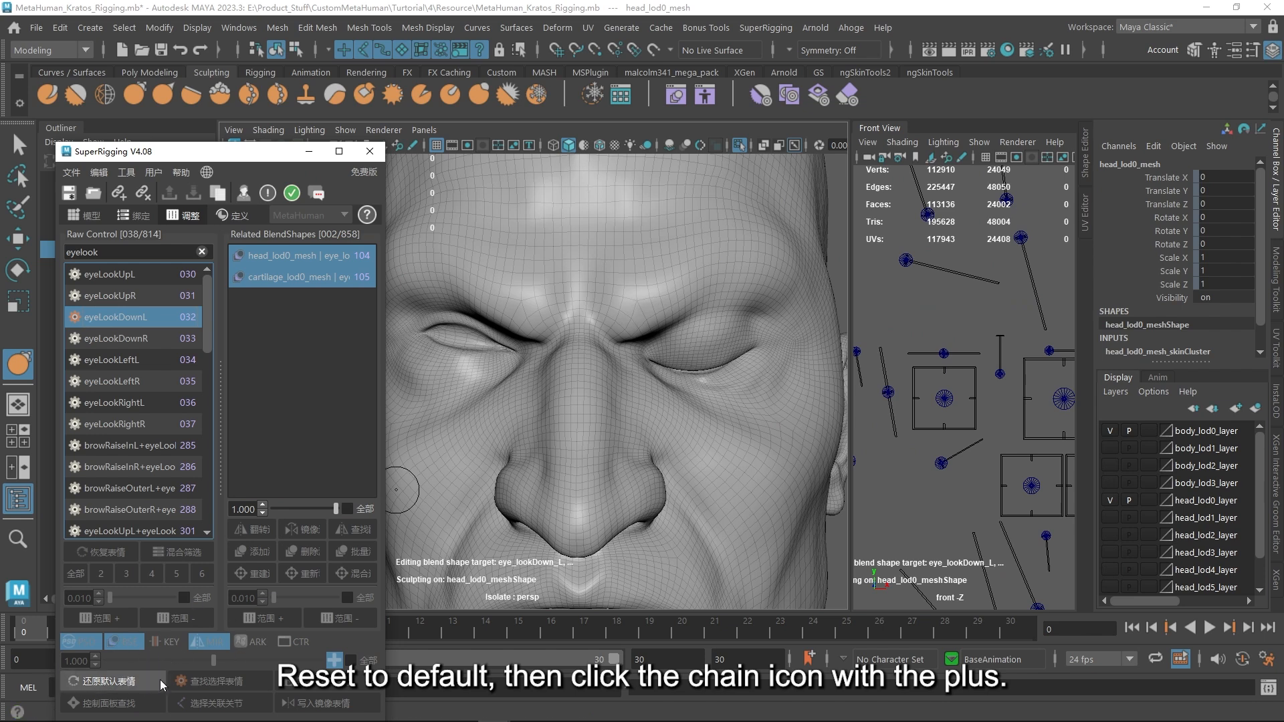
Reset the face to its default expression and reconnect the rig in SuperRigging
left_click(118, 687)
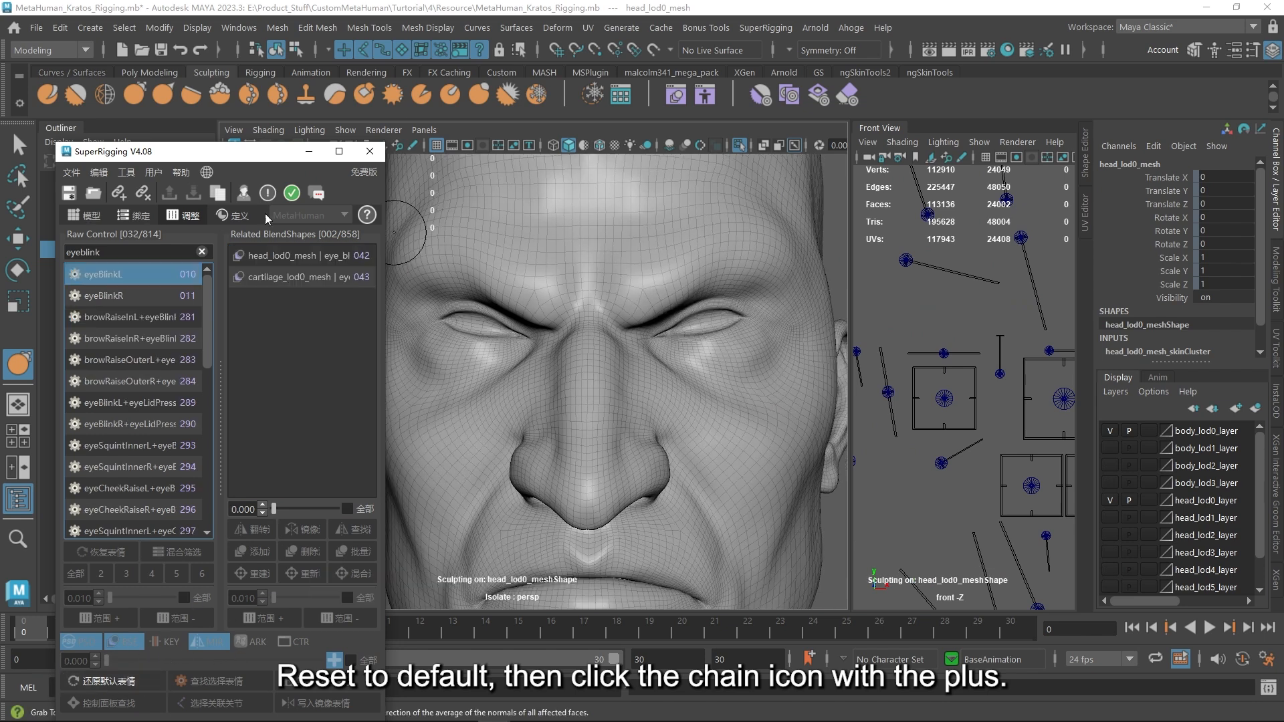
left_click(120, 196)
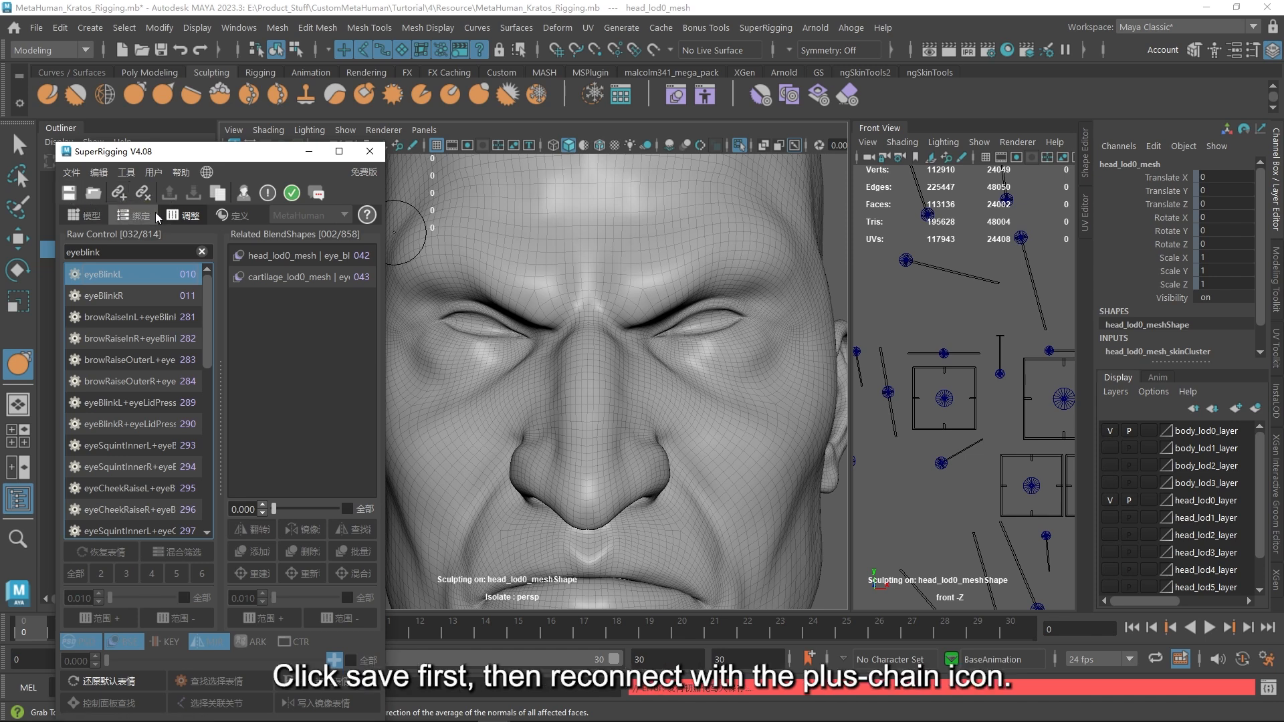
left_click(119, 194)
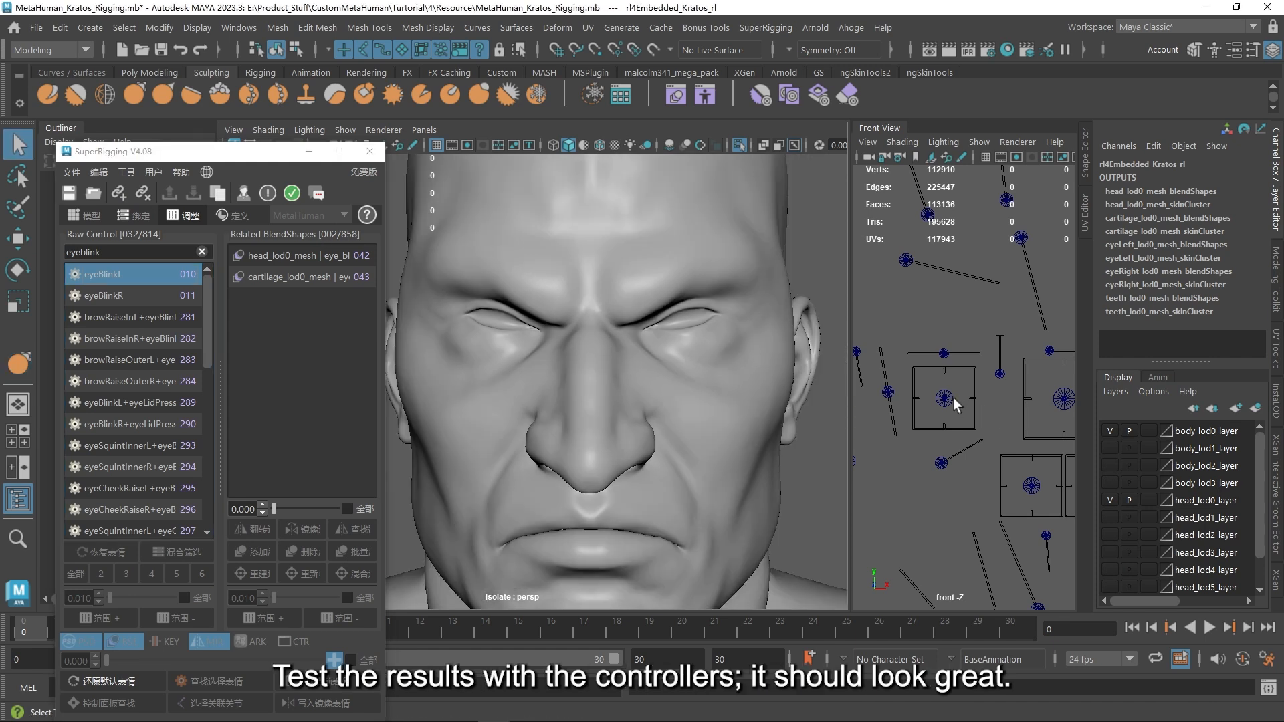
Test the eye and eye blink controllers on the reconnected rig and examine the eyelids
left_click(952, 398)
key("ctrl+z")
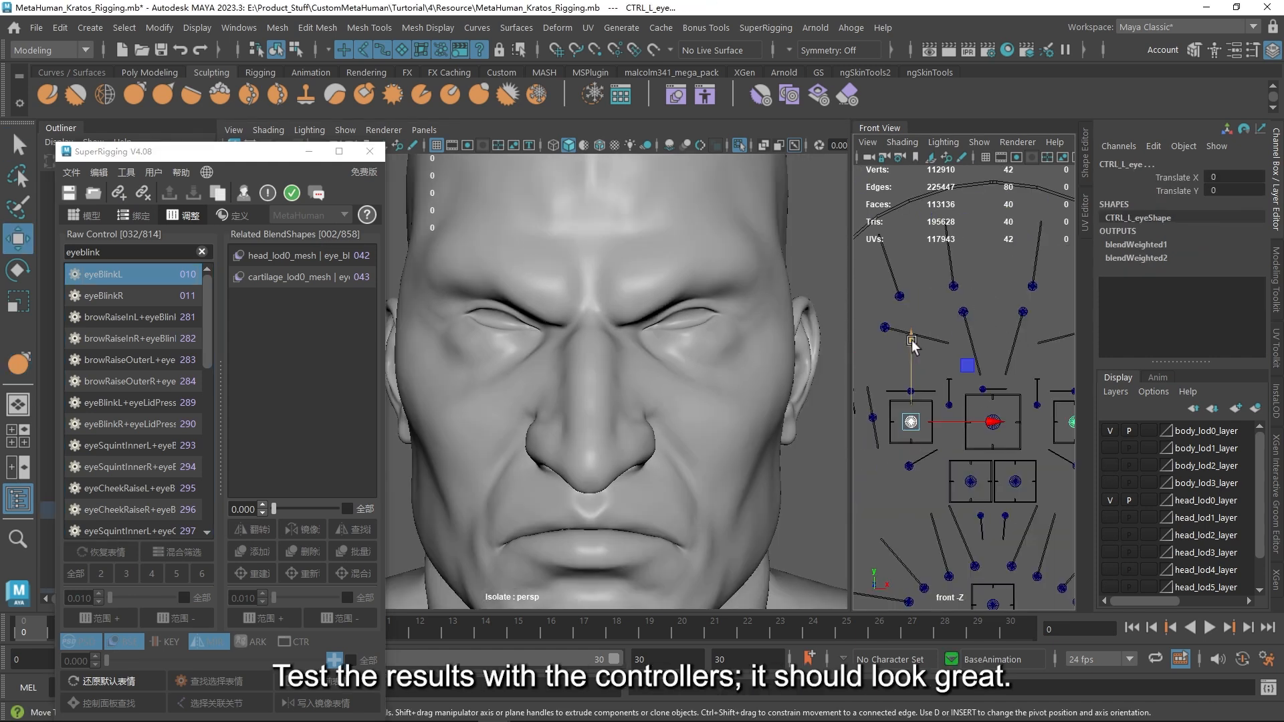
mouse_move(914, 356)
left_mouse_down()
mouse_move(930, 389)
mouse_move(931, 348)
mouse_move(934, 376)
mouse_move(936, 363)
left_mouse_up()
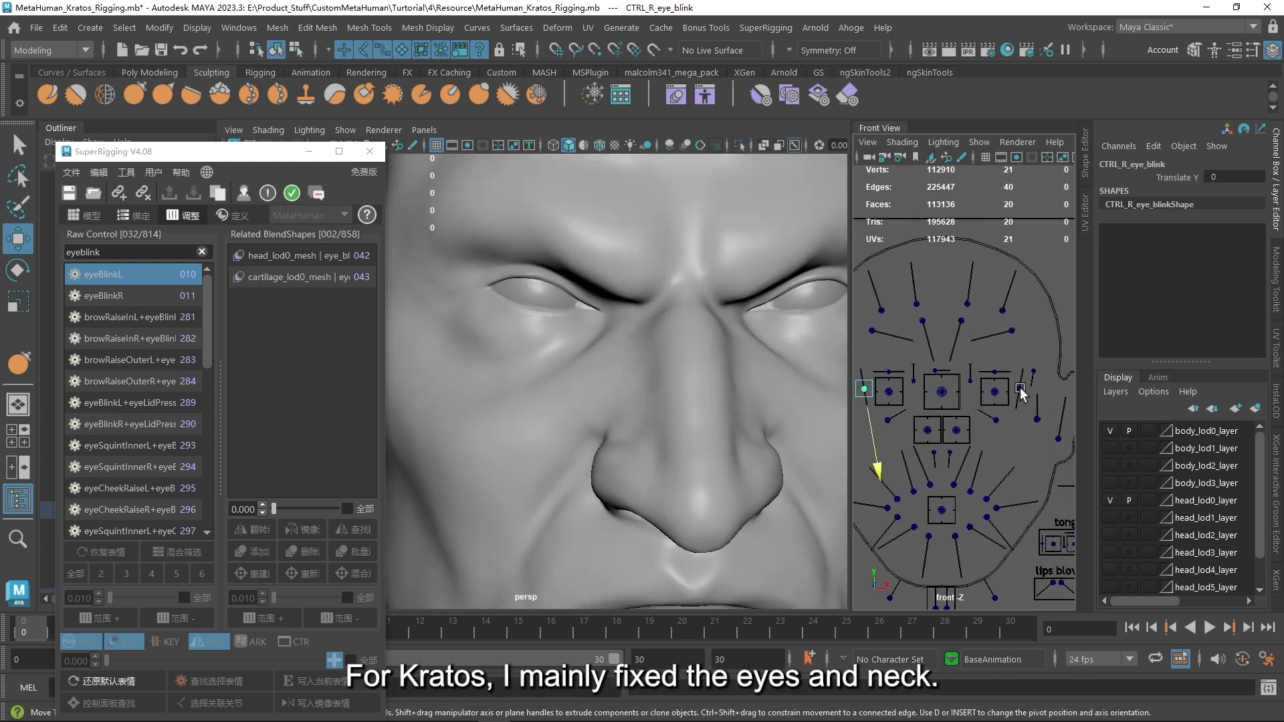
left_click_drag(1021, 427, 1012, 463)
left_click_drag(668, 348, 637, 299, "alt")
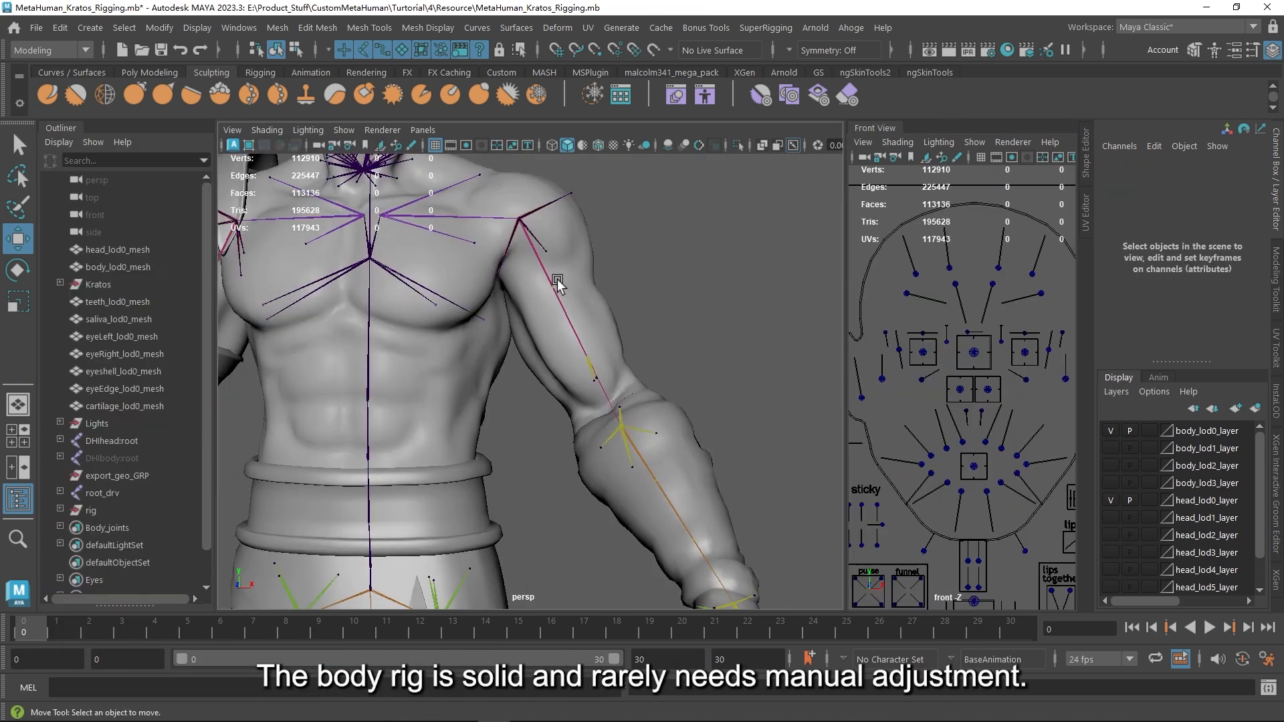
Rotate the left upper arm joint to check how the shoulder deforms
left_click(566, 305)
left_click_drag(665, 289, 628, 298, "alt")
key("e")
left_click_drag(534, 274, 465, 253)
left_click_drag(588, 255, 656, 265, "alt")
middle_click_drag(633, 379, 631, 311, "alt")
Bend the lowerarm_l_drv joint to check the elbow deformation, undoing the trial rotations
left_click(634, 387)
left_click_drag(615, 384, 547, 343)
left_click_drag(674, 341, 615, 348, "alt")
key("ctrl+z")
left_click_drag(535, 355, 508, 314)
left_click_drag(584, 438, 584, 415)
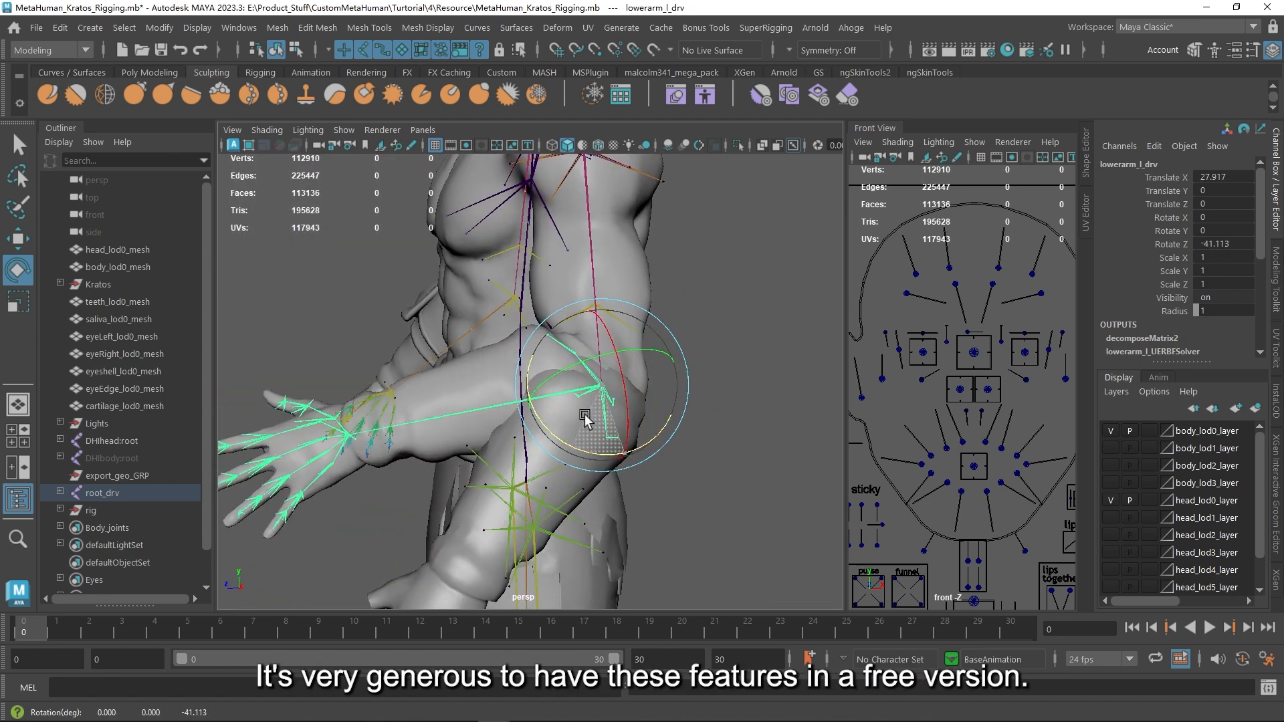
key("ctrl+z")
Rotate the calf_l_drv joint to check the knee deformation and undo the rotation
middle_click_drag(585, 508, 575, 221, "alt")
left_click(569, 368)
left_click_drag(524, 393, 589, 398)
left_click_drag(669, 362, 582, 361, "alt")
scroll(581, 361, "up", 4)
key("ctrl+z")
scroll(699, 318, "down", 4)
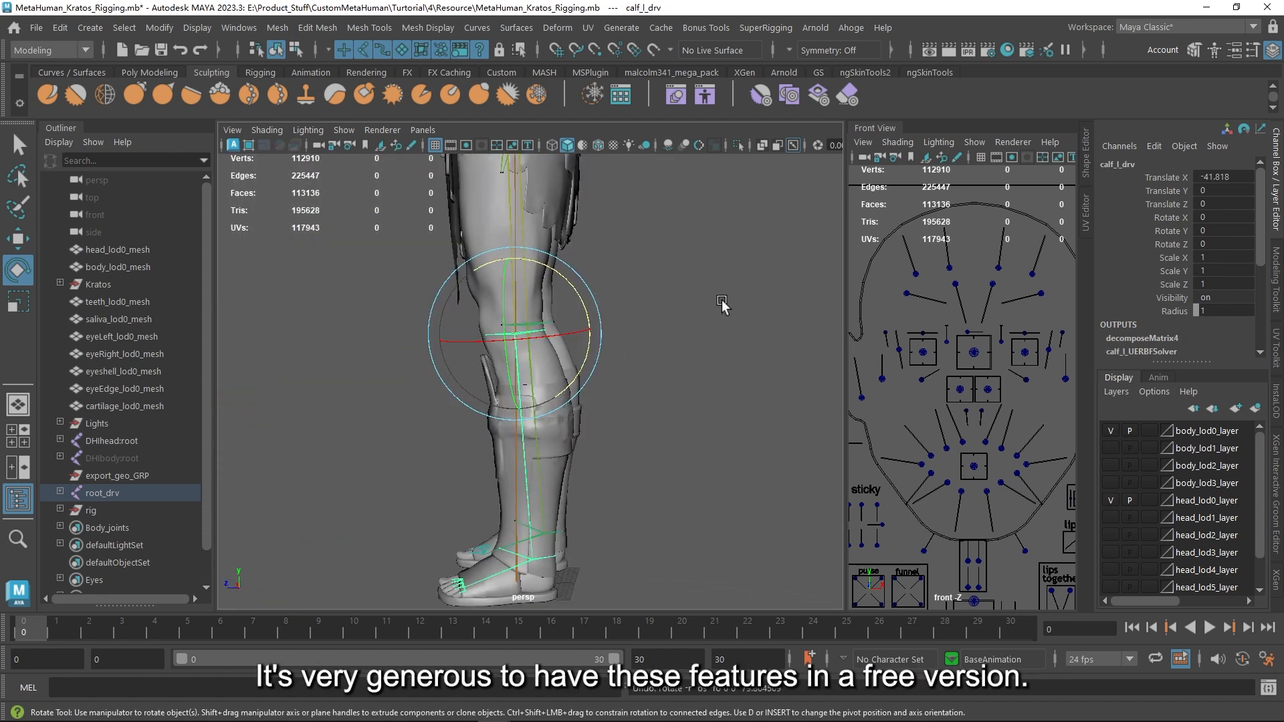
Try a leg joint rotation from another viewing angle, undo it, and clear the selection
left_click_drag(699, 318, 836, 321, "alt")
left_click(530, 358)
left_click_drag(580, 361, 554, 425)
key("ctrl+z")
scroll(595, 375, "down", 5)
left_click_drag(675, 334, 602, 327, "alt")
left_click(658, 327)
scroll(642, 341, "up", 4)
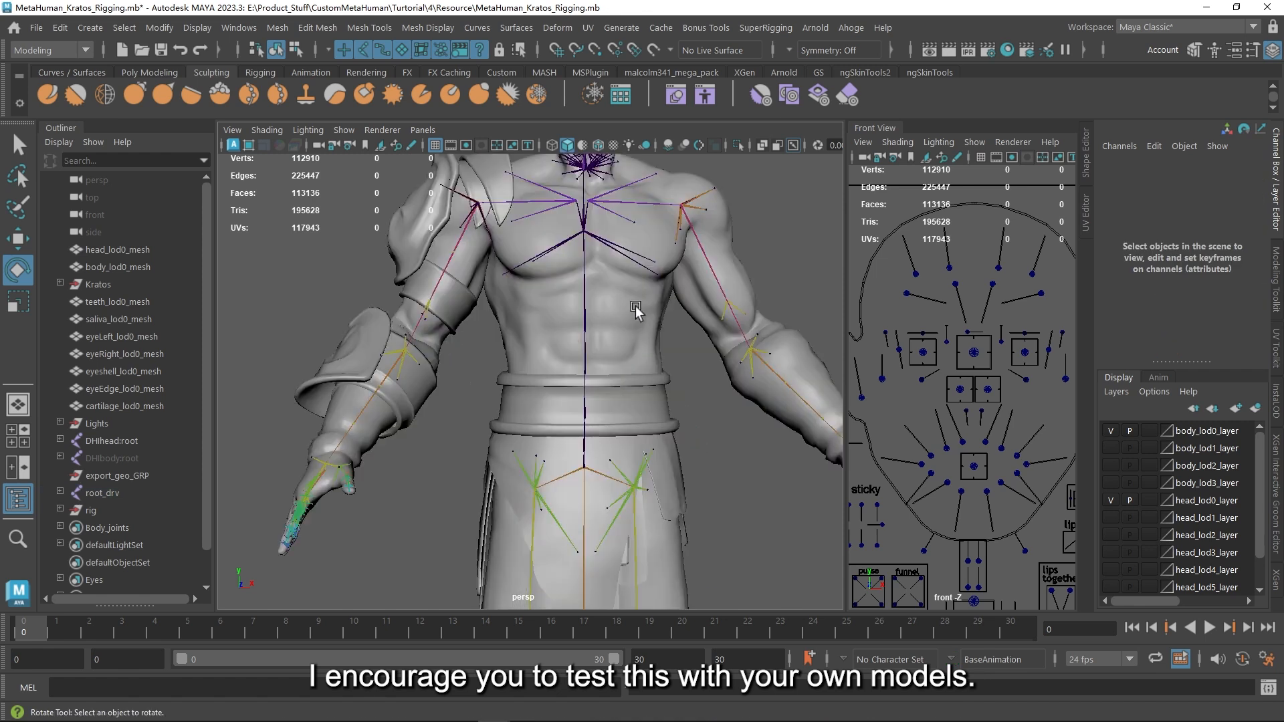
Hide the joints in the perspective view and move the CTRL_C_eye control vertically to test the eye expression
middle_click_drag(642, 341, 621, 433, "alt")
scroll(621, 434, "down", 2)
left_click(343, 129)
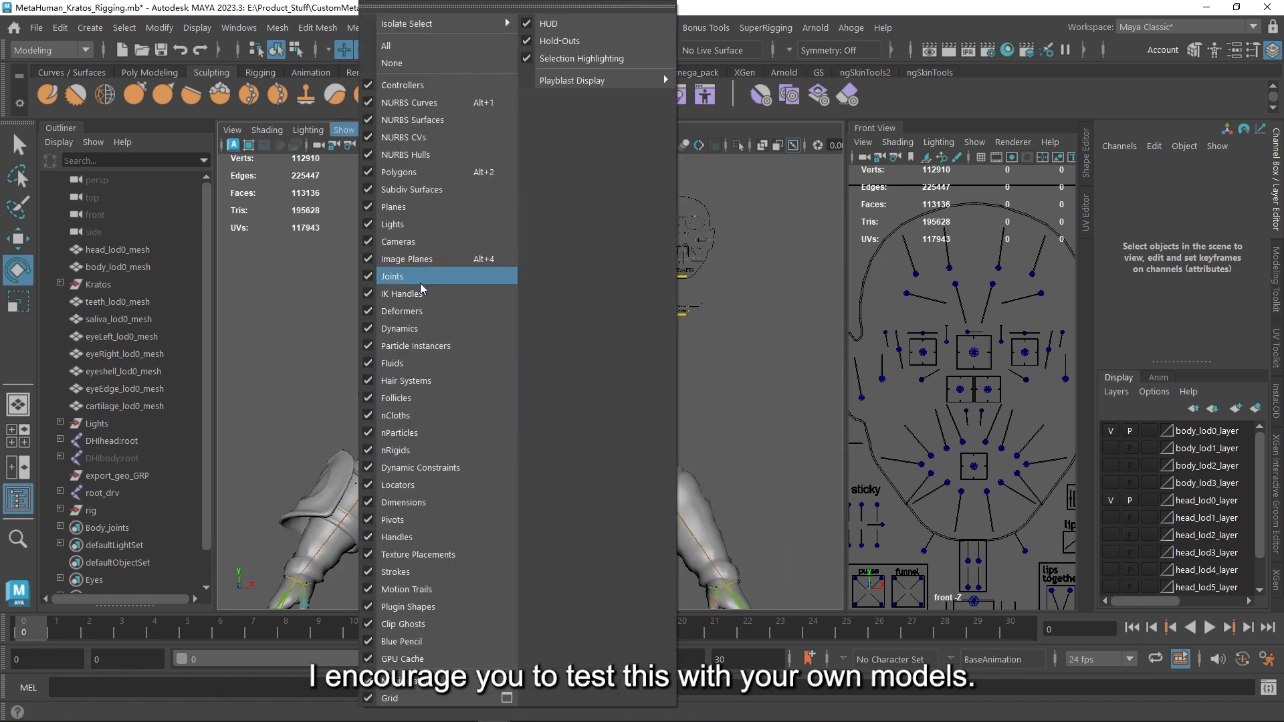
left_click(508, 289)
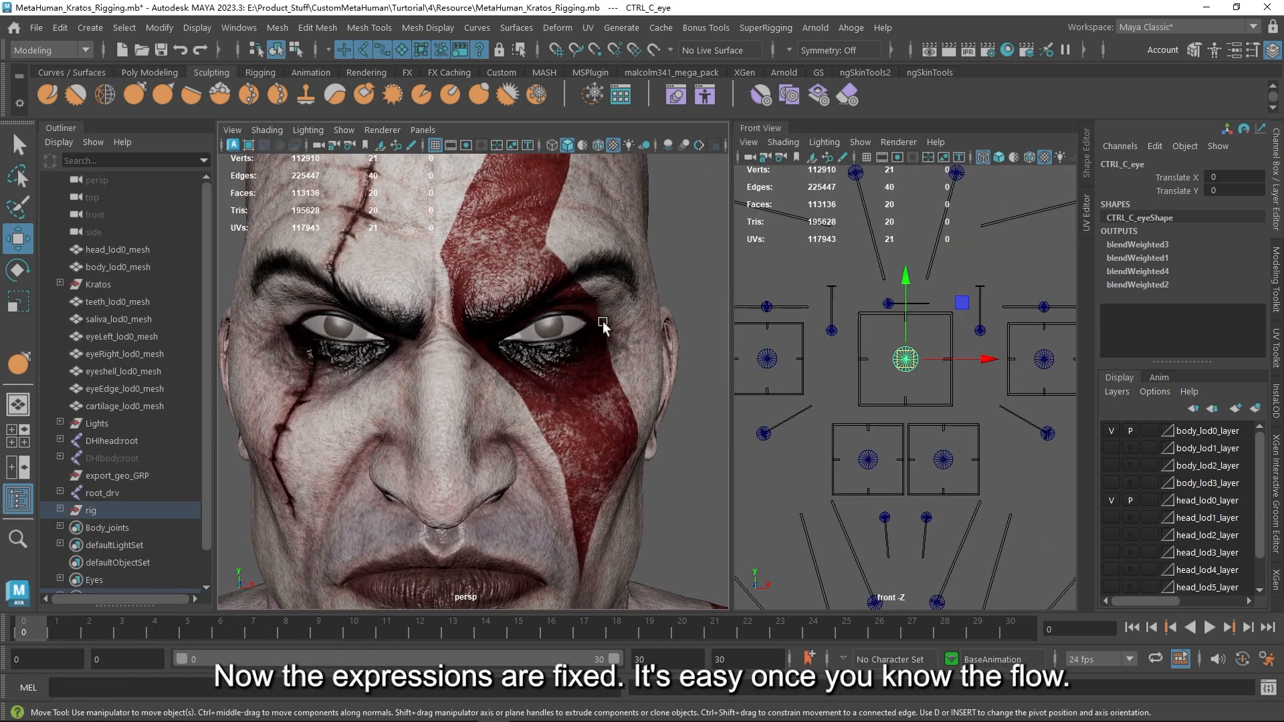
mouse_move(902, 372)
left_mouse_down()
mouse_move(903, 359)
mouse_move(936, 363)
mouse_move(894, 352)
mouse_move(917, 391)
mouse_move(902, 364)
mouse_move(926, 368)
mouse_move(892, 367)
mouse_move(896, 381)
mouse_move(902, 361)
left_mouse_up()
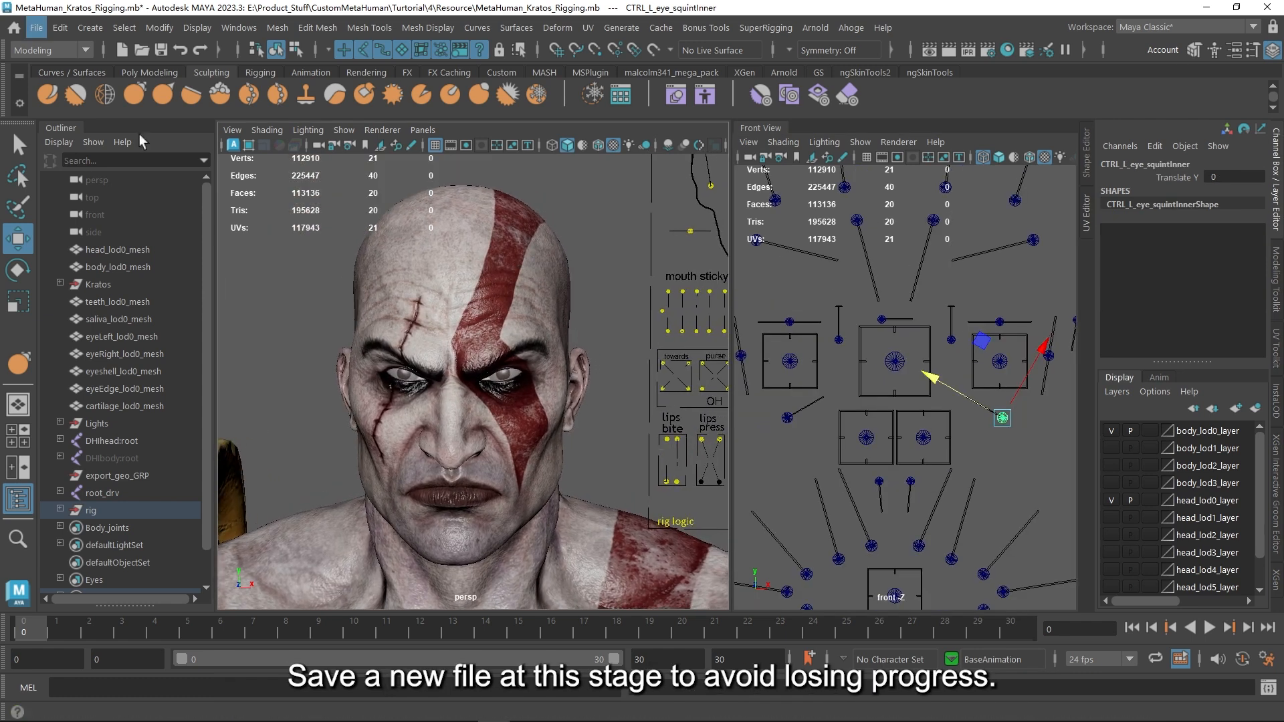
Save the scene as a new Maya Binary file named MetaHuman_Kratos_FixBS.mb in the Turtorial\5\Resource folder
left_click(33, 28)
left_click(130, 119)
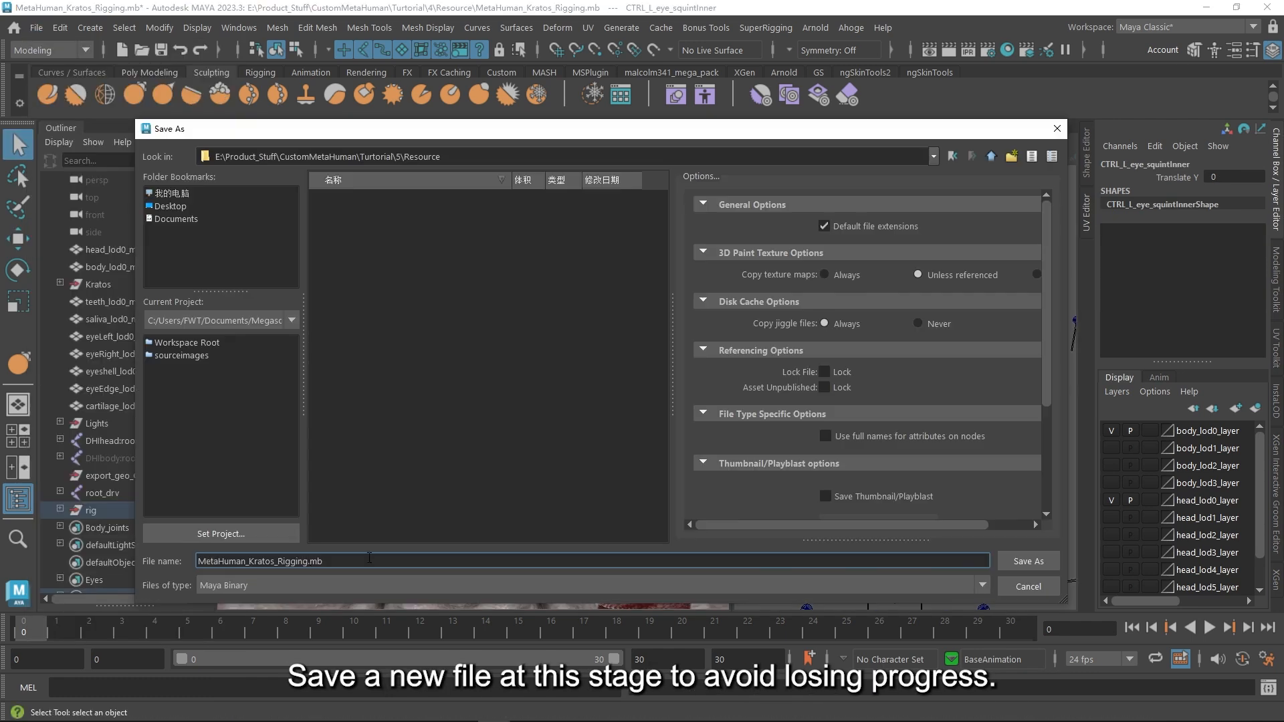
type("FixBS")
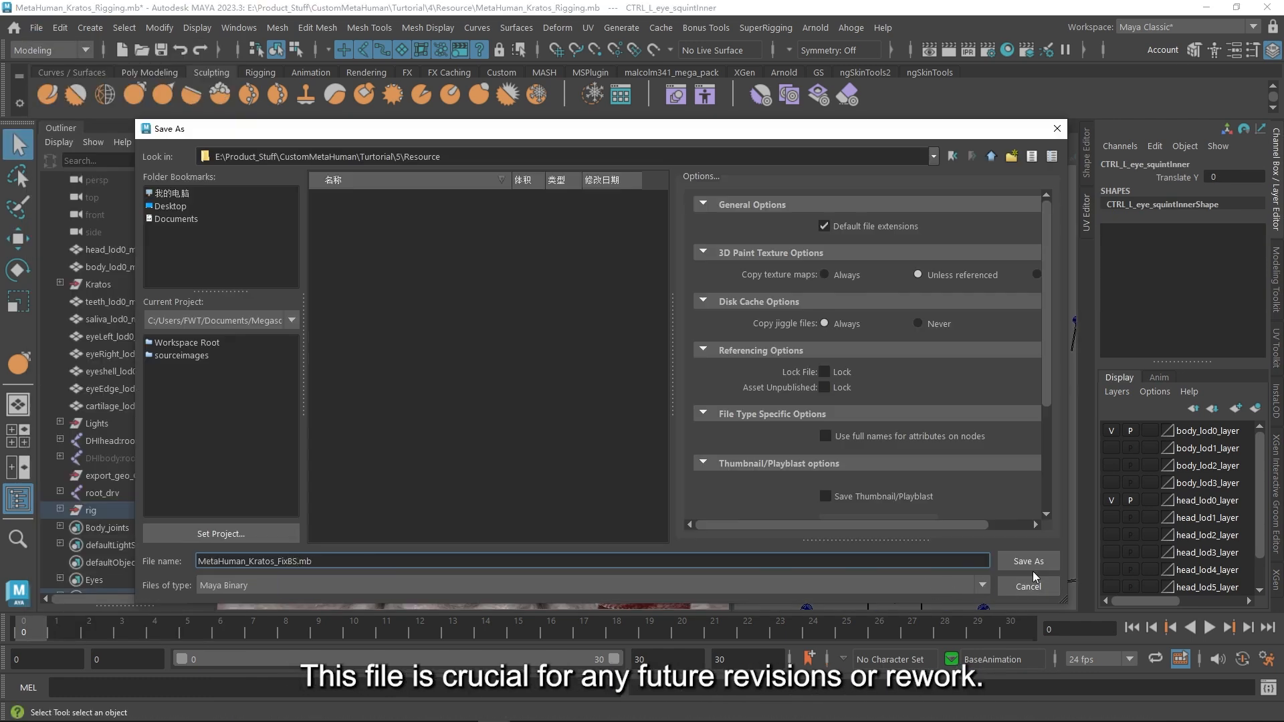
left_click(1027, 561)
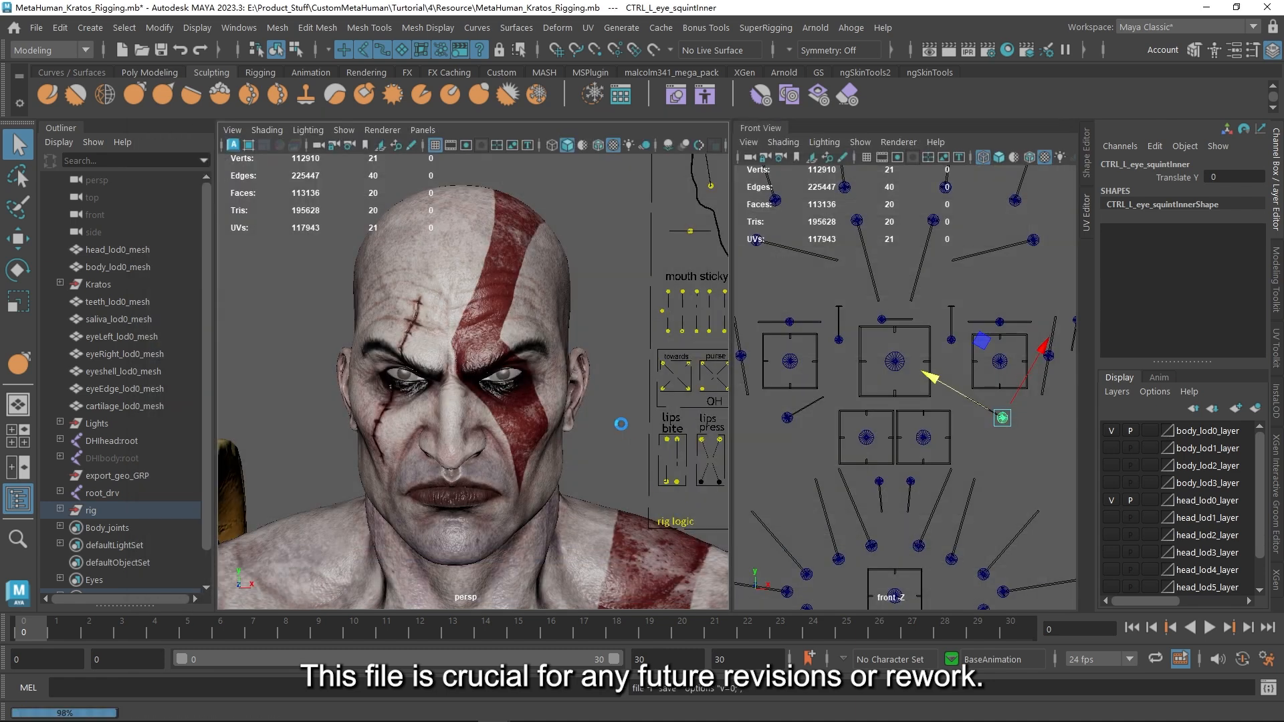
Move both eye blink controls down to a Translate Y of 1 to test the closed eyelids
key("w")
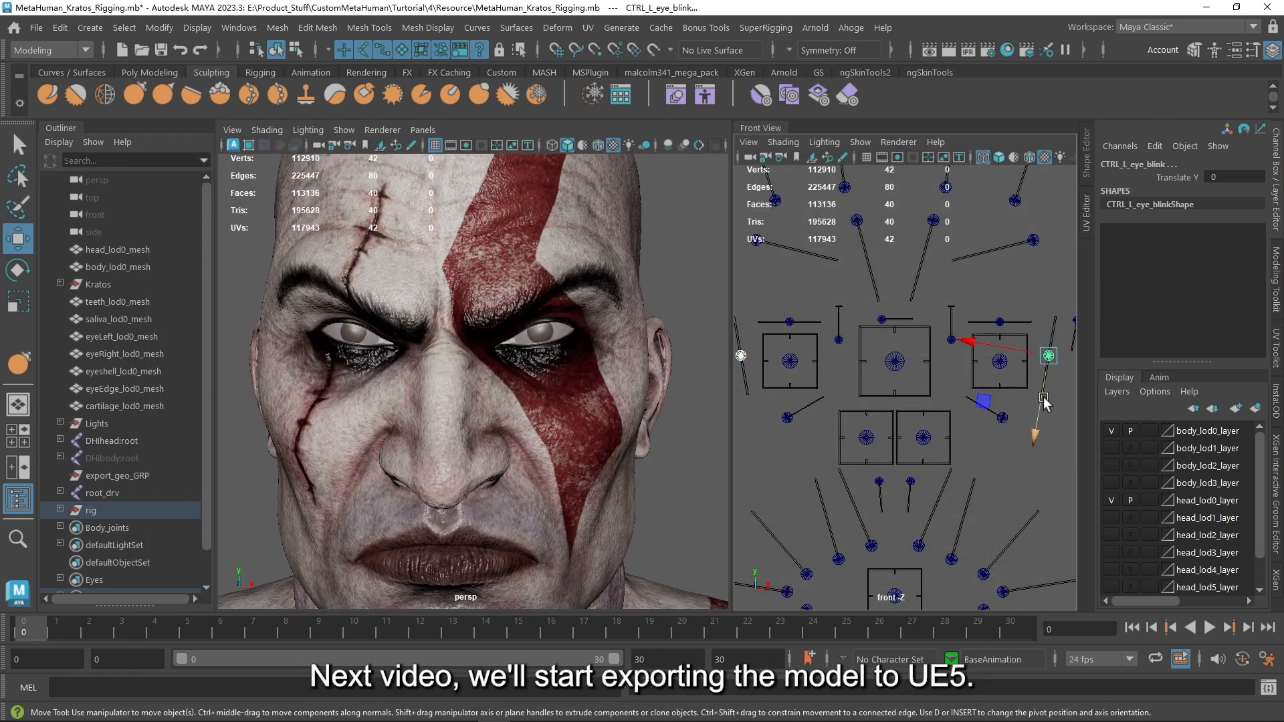
left_click_drag(1043, 396, 1033, 446)
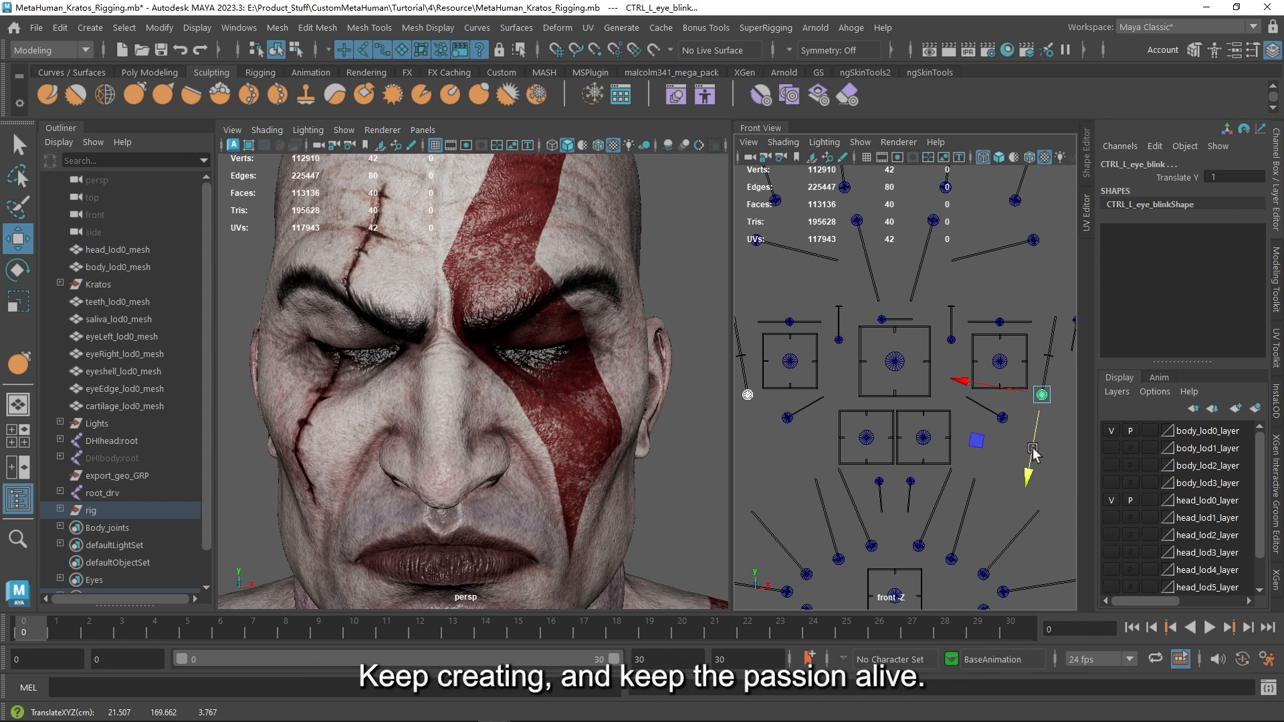